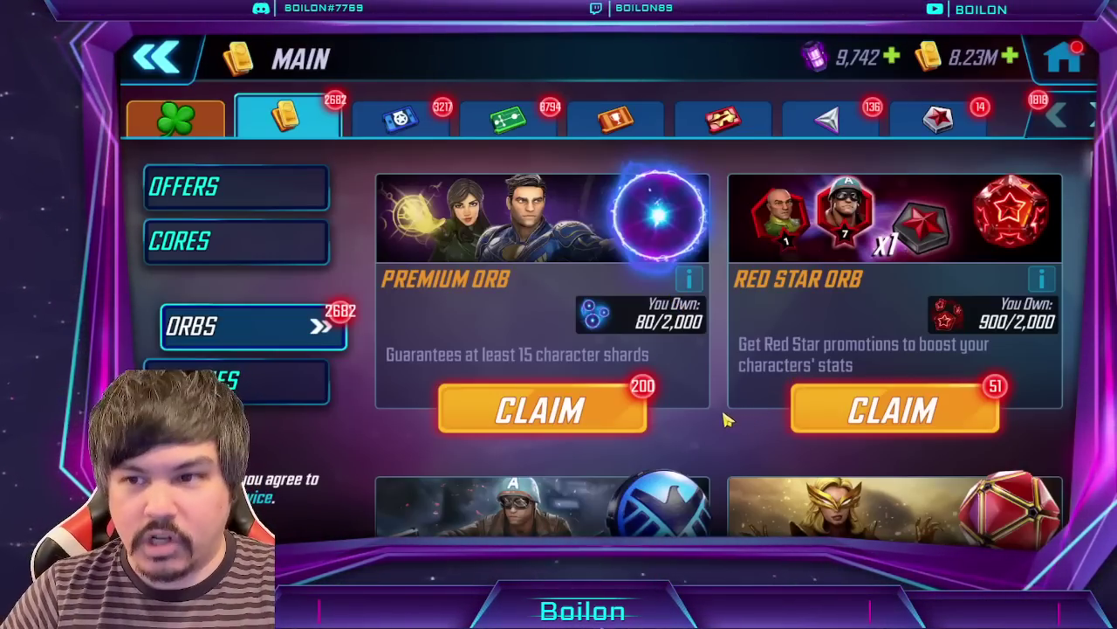
# Browse the orbs offered in the store's Main and Ultra sections, going through the Main list down to the milestone and armory orbs.
pyautogui.moveTo(709, 380); pyautogui.dragTo(701, 312)
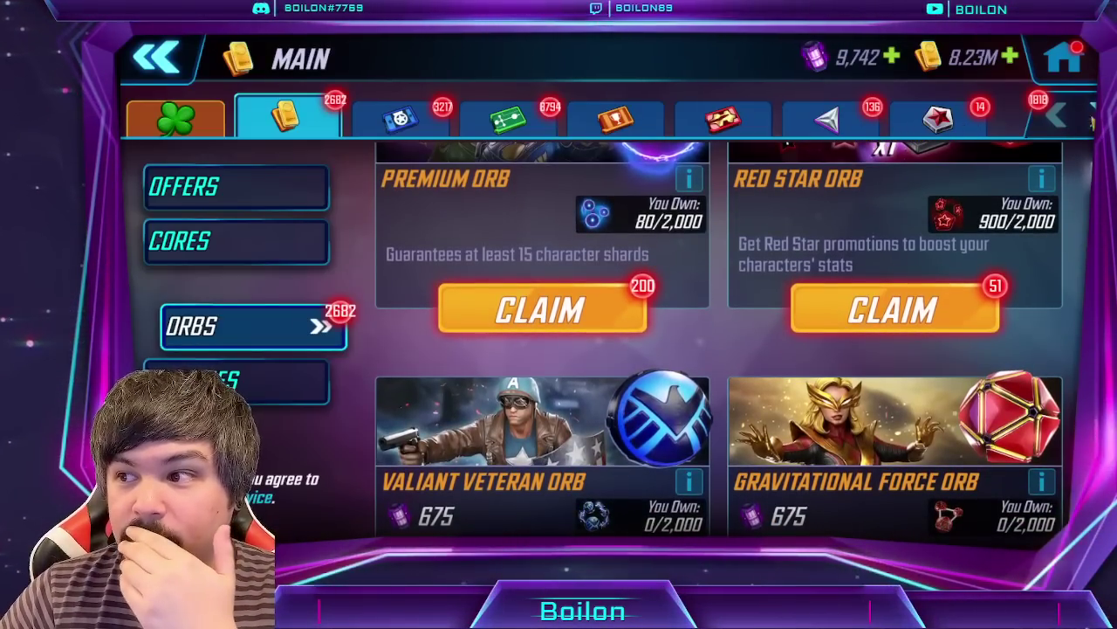
pyautogui.moveTo(873, 118); pyautogui.dragTo(532, 118)
pyautogui.click(847, 127)
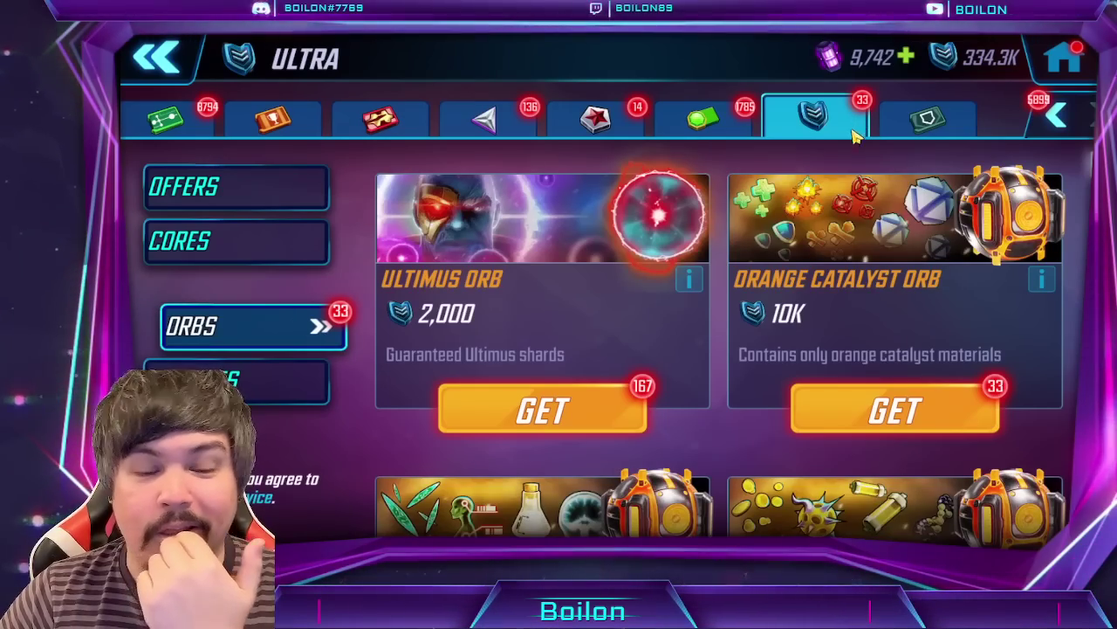
pyautogui.click(1056, 125)
pyautogui.click(288, 118)
pyautogui.scroll(-4, 694, 425)
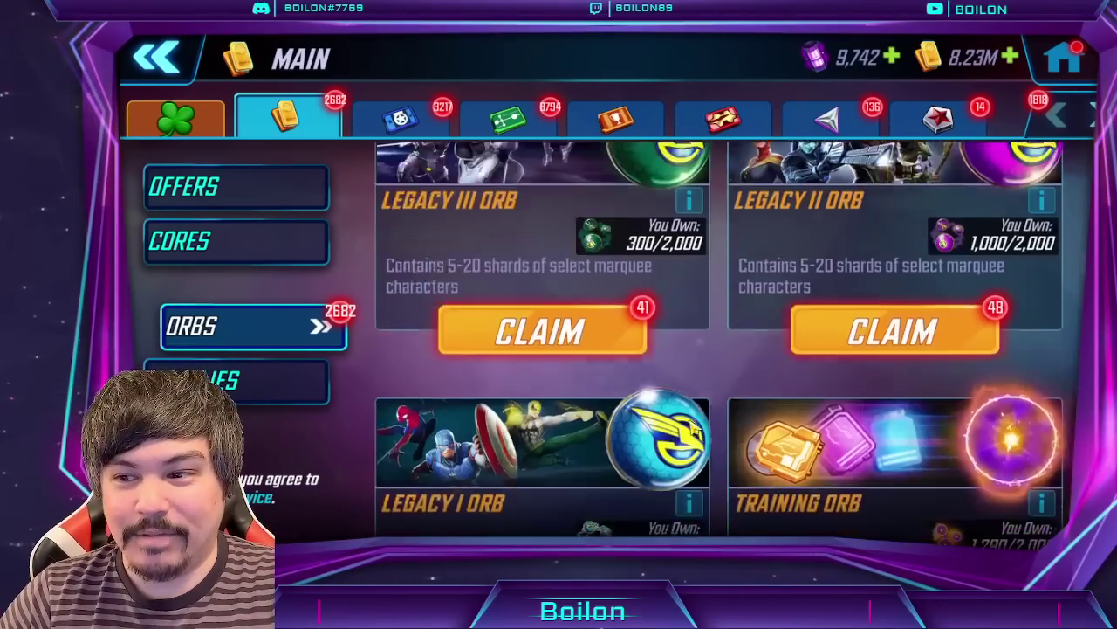
pyautogui.scroll(-5, 694, 425)
pyautogui.scroll(3, 714, 454)
pyautogui.scroll(-3, 713, 489)
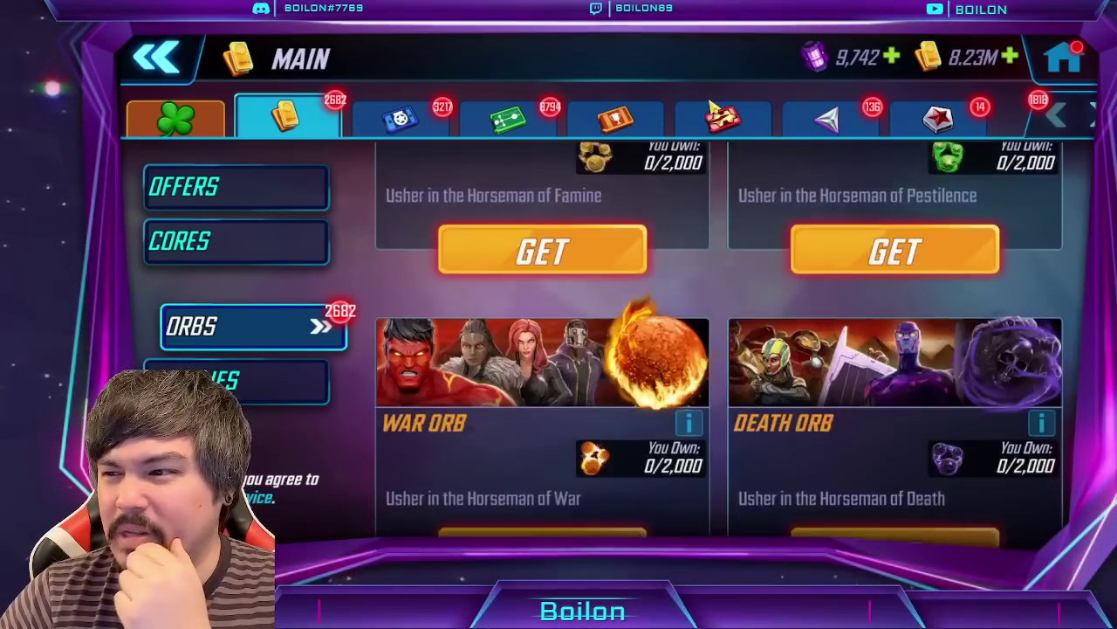
pyautogui.scroll(-6, 699, 282)
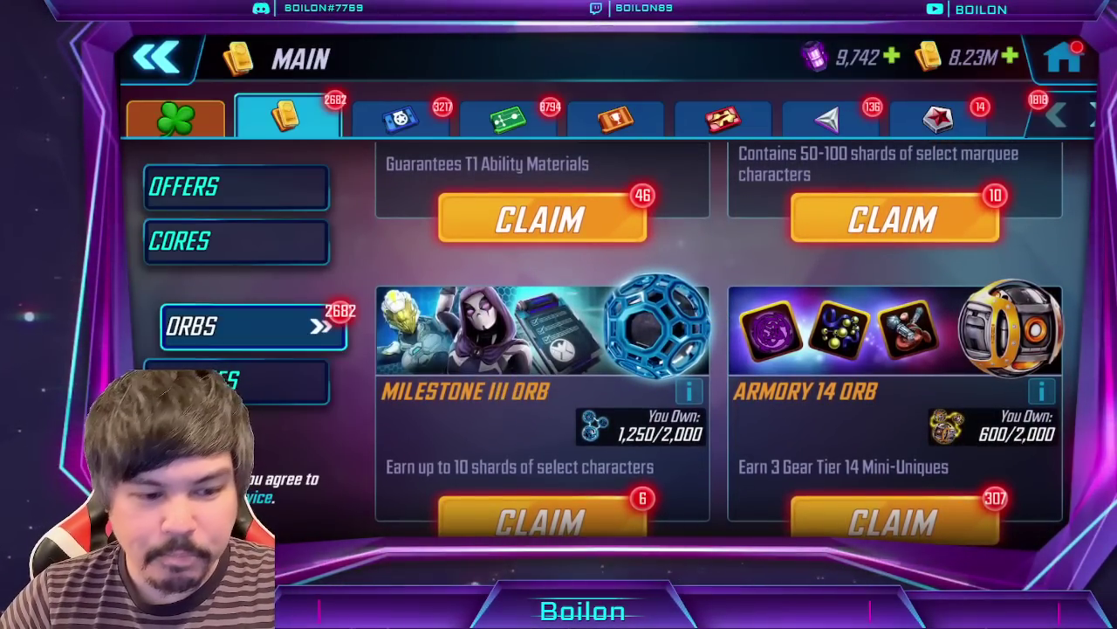
# Switch to the Excel spreadsheet and examine the Farmability chart's monthly character entries from Jan-21 to Apr-23.
pyautogui.hotkey('alt', 'Tab')
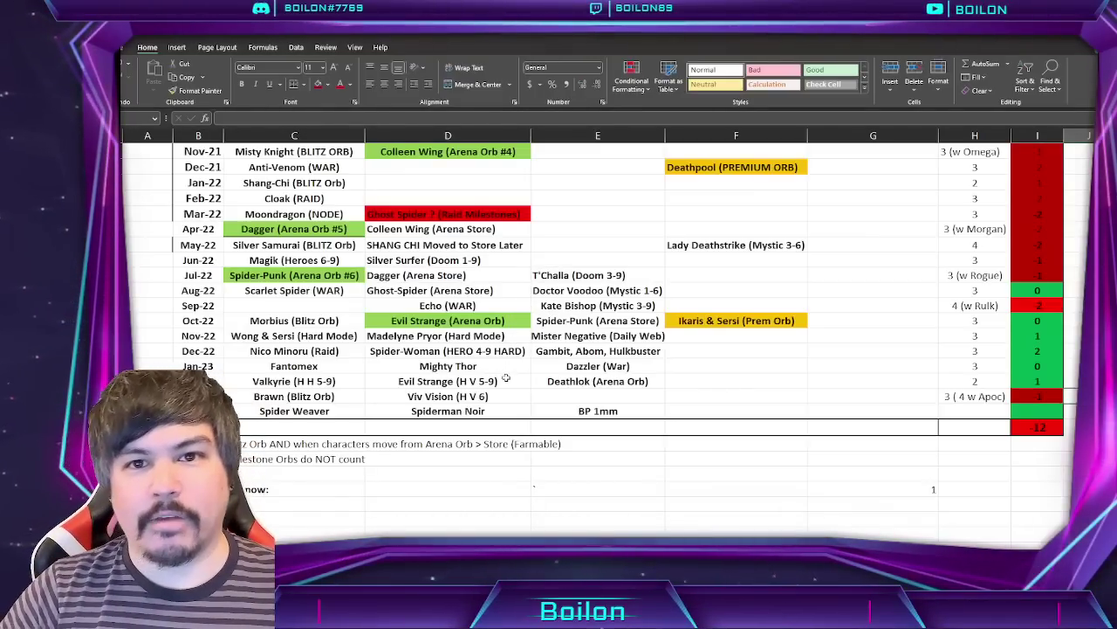
pyautogui.keyDown('ctrl'); pyautogui.scroll(1, 453, 385); pyautogui.keyUp('ctrl')
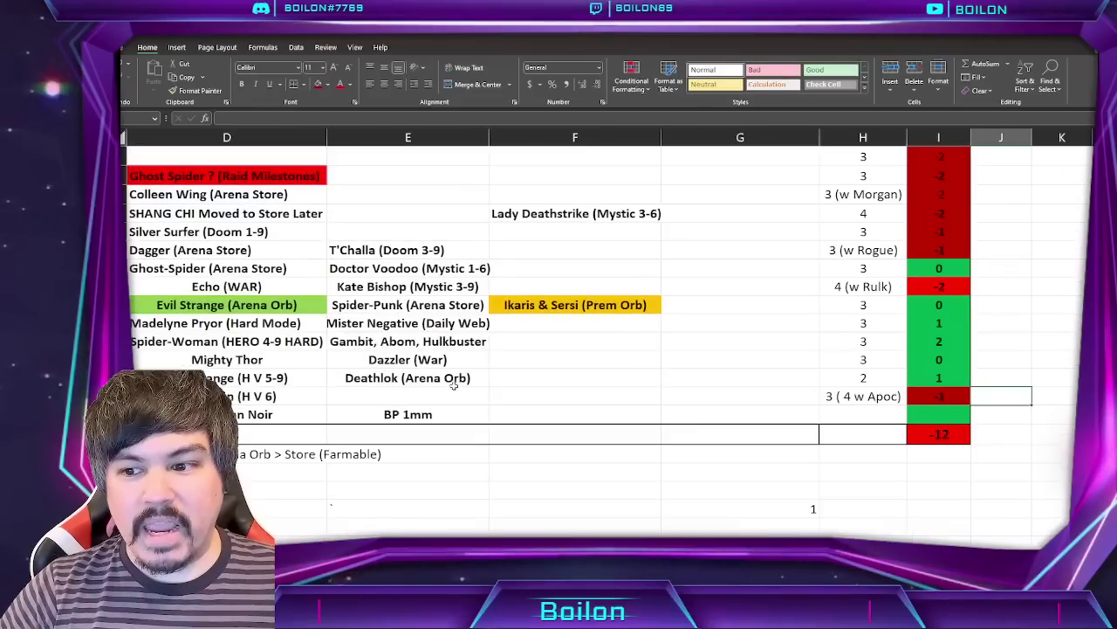
pyautogui.hscroll(-2, 494, 384)
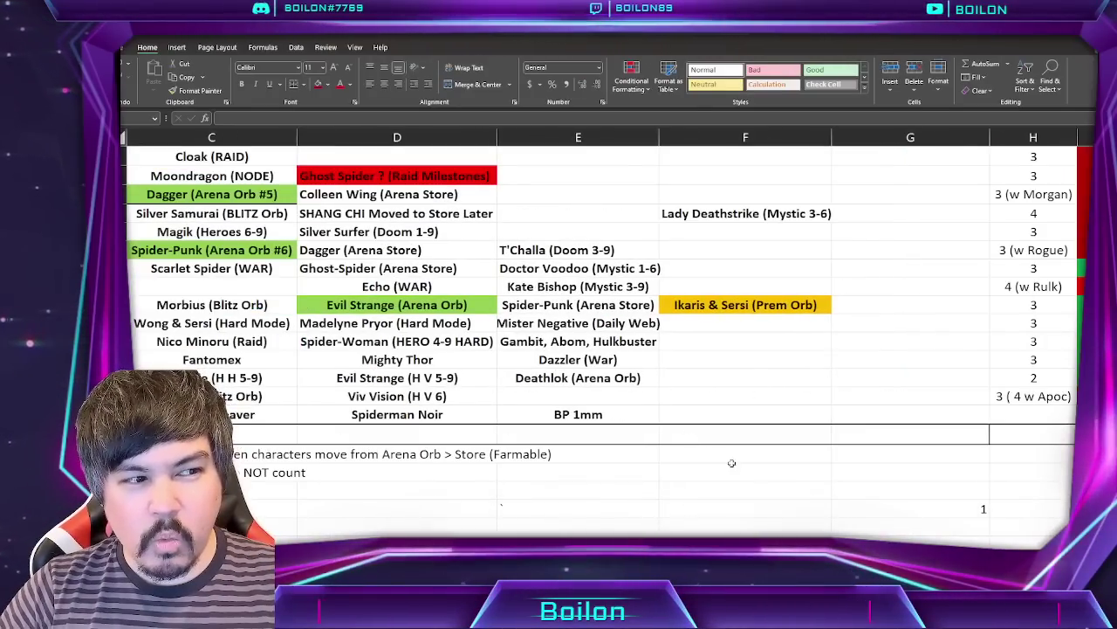
pyautogui.hscroll(-2, 541, 271)
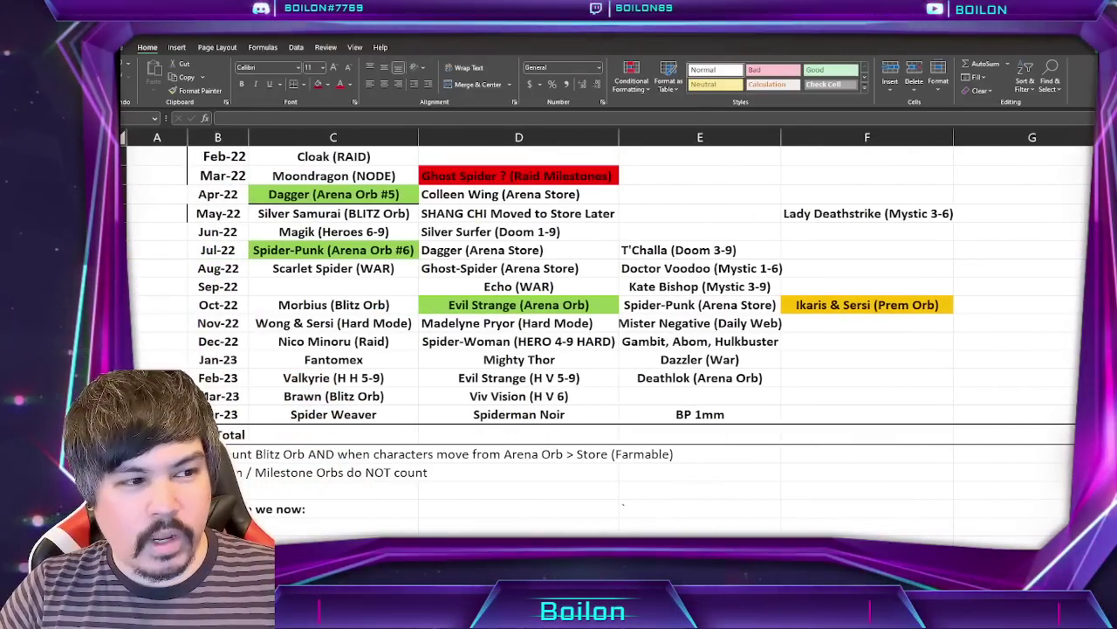
pyautogui.keyDown('ctrl'); pyautogui.scroll(2, 847, 430); pyautogui.keyUp('ctrl')
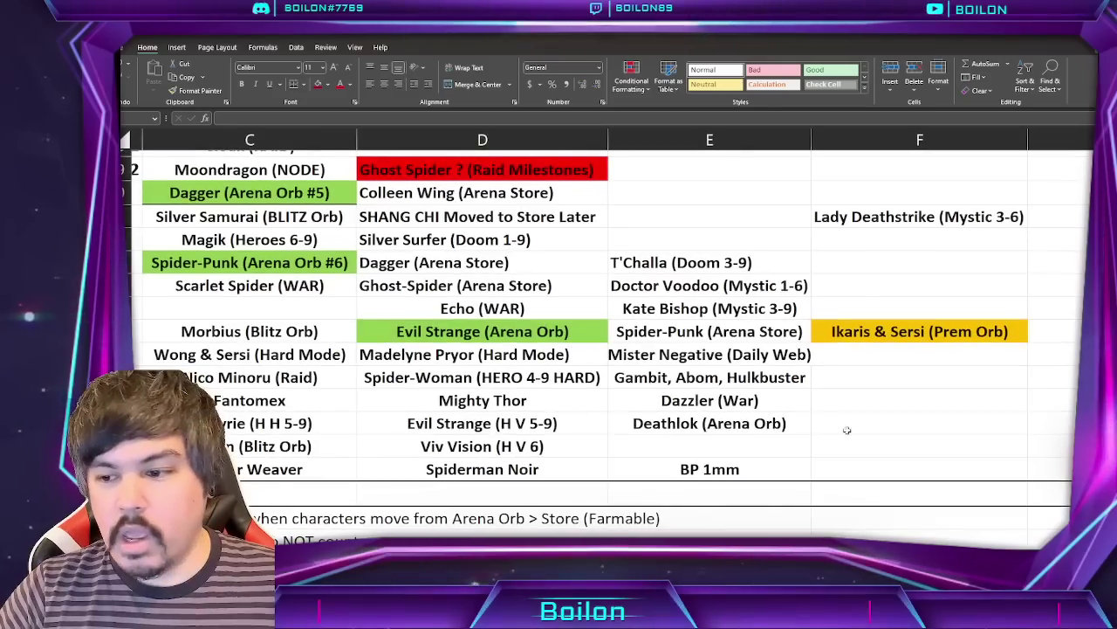
pyautogui.hscroll(-3, 611, 341)
pyautogui.scroll(-1, 611, 340)
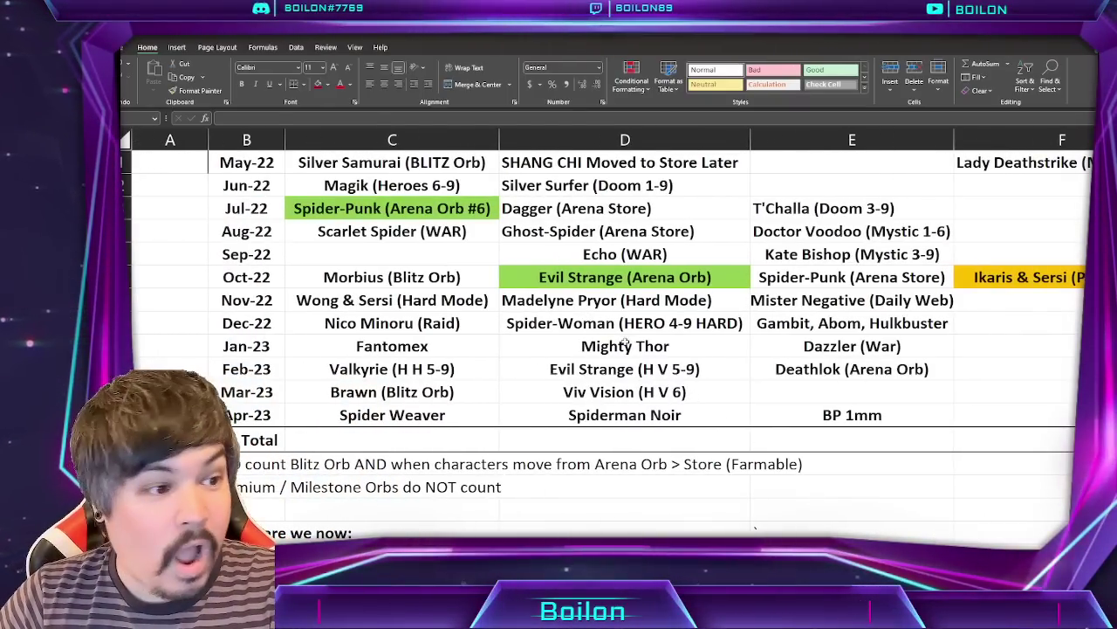
pyautogui.scroll(8, 626, 344)
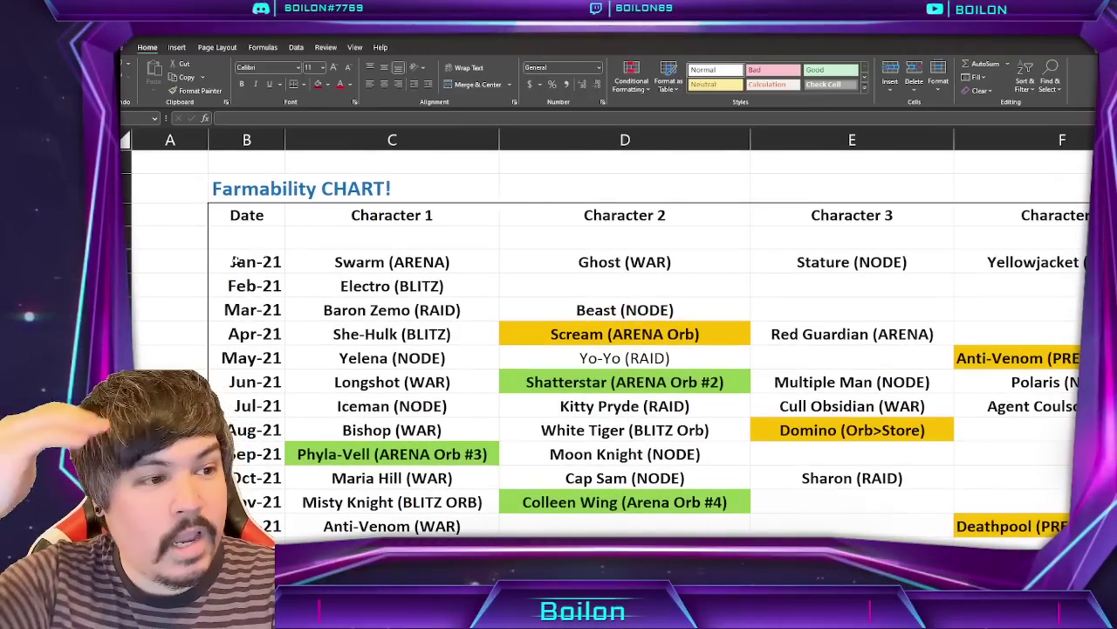
pyautogui.scroll(-8, 404, 344)
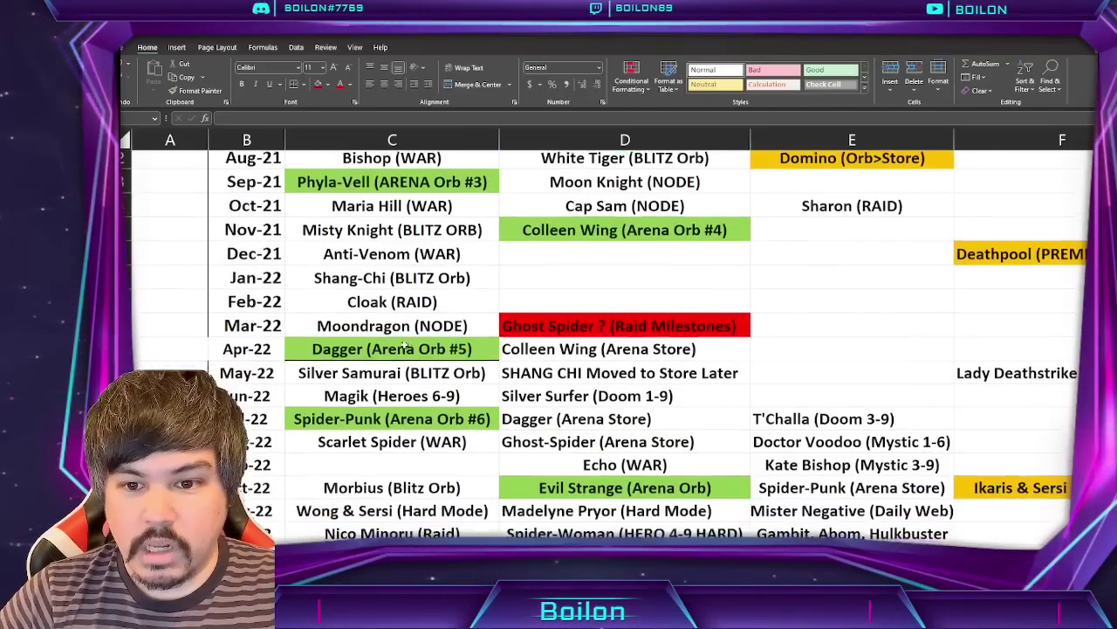
pyautogui.scroll(3, 446, 372)
pyautogui.scroll(-2, 447, 373)
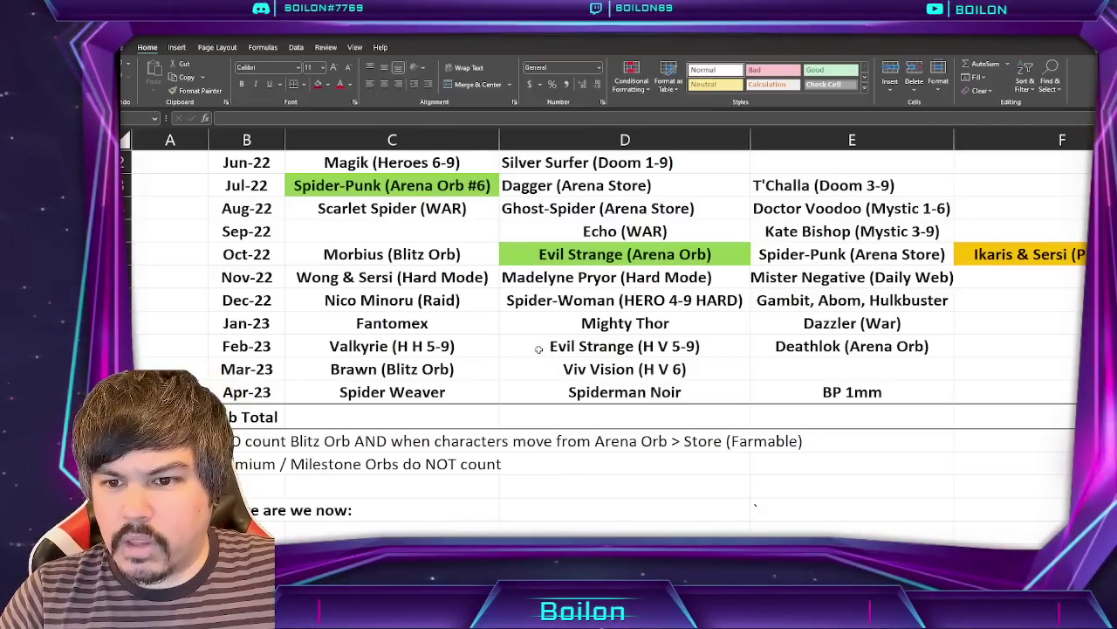
# Review the three Nov-22 character entries in the Farmability chart and that month's release total and net score.
pyautogui.click(405, 280)
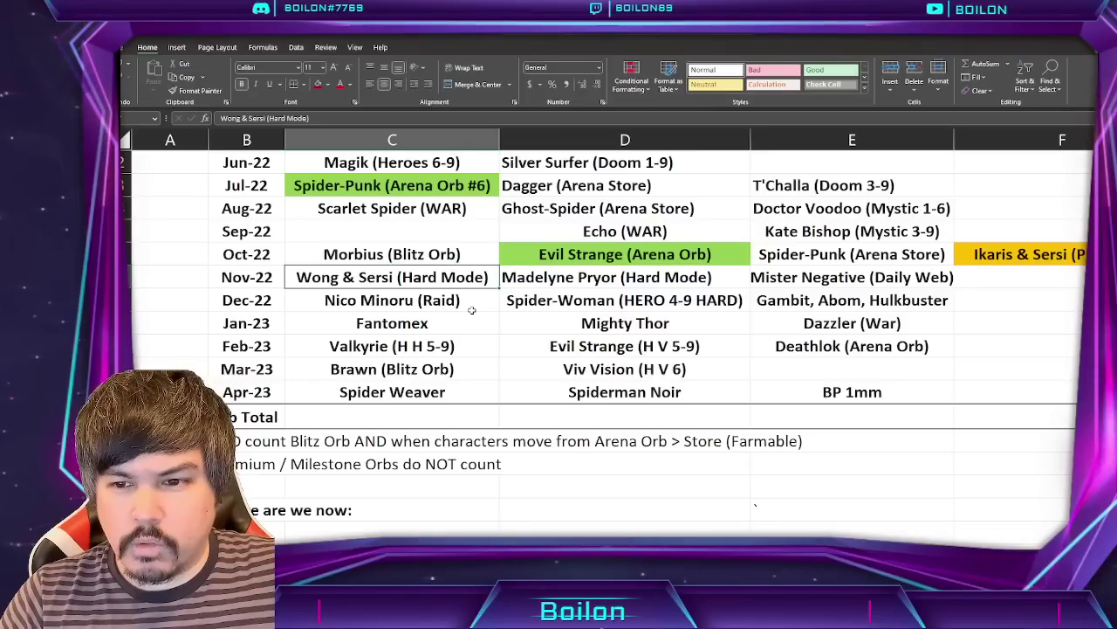
pyautogui.click(572, 278)
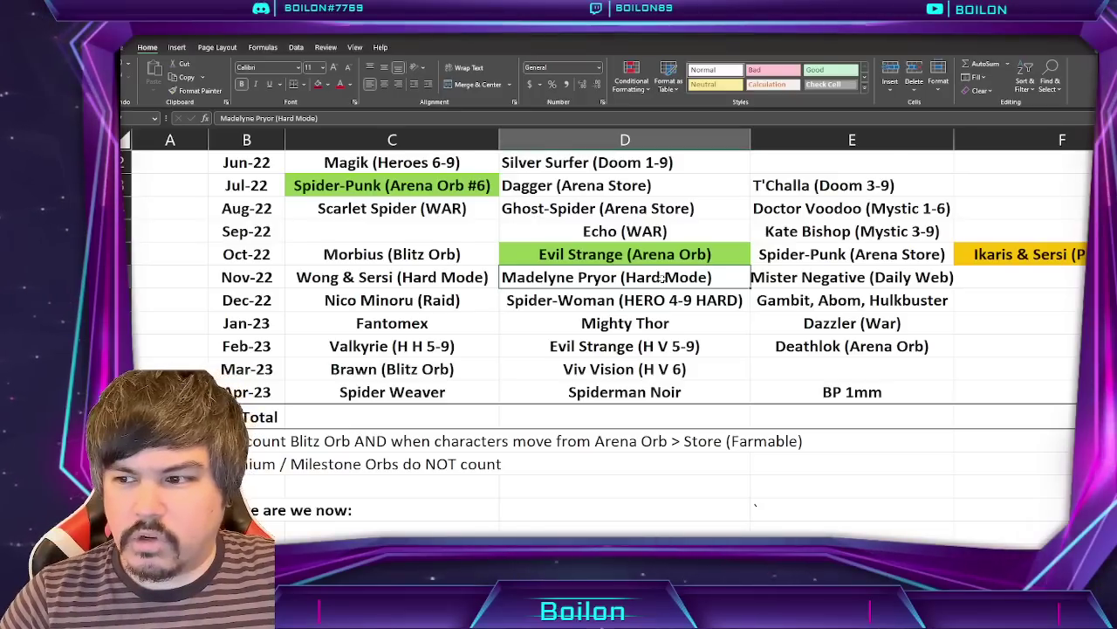
pyautogui.click(788, 278)
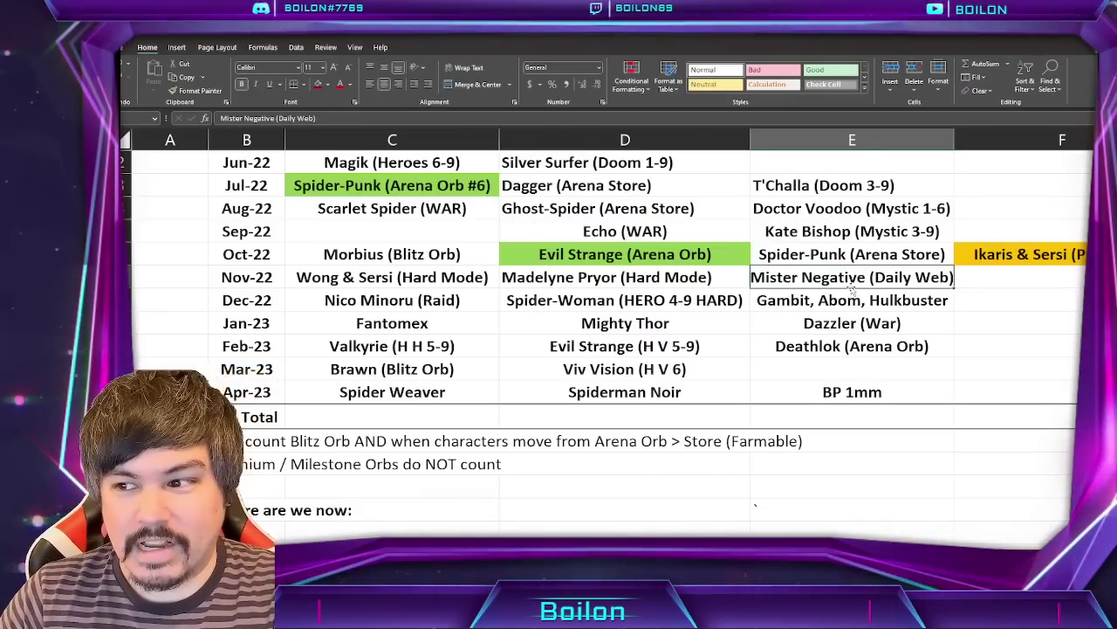
pyautogui.hscroll(3, 854, 300)
pyautogui.hscroll(5, 1023, 497)
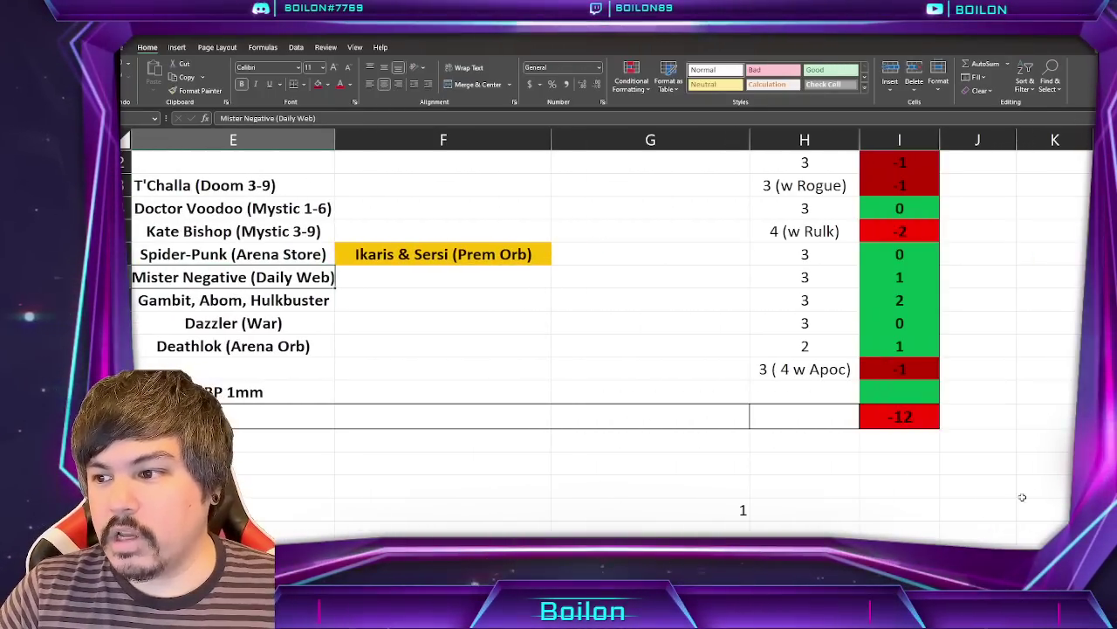
pyautogui.scroll(-2, 598, 368)
pyautogui.hscroll(-5, 598, 368)
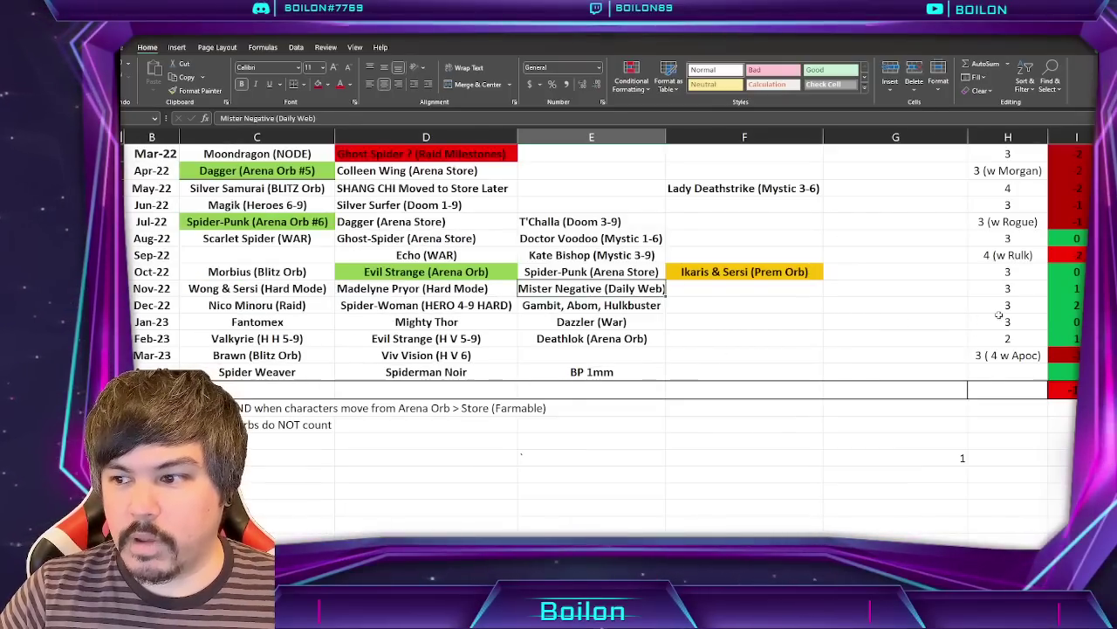
# Check the Dec-22 release total and Jan-23 net score, and identify both columns by their headings.
pyautogui.click(1015, 306)
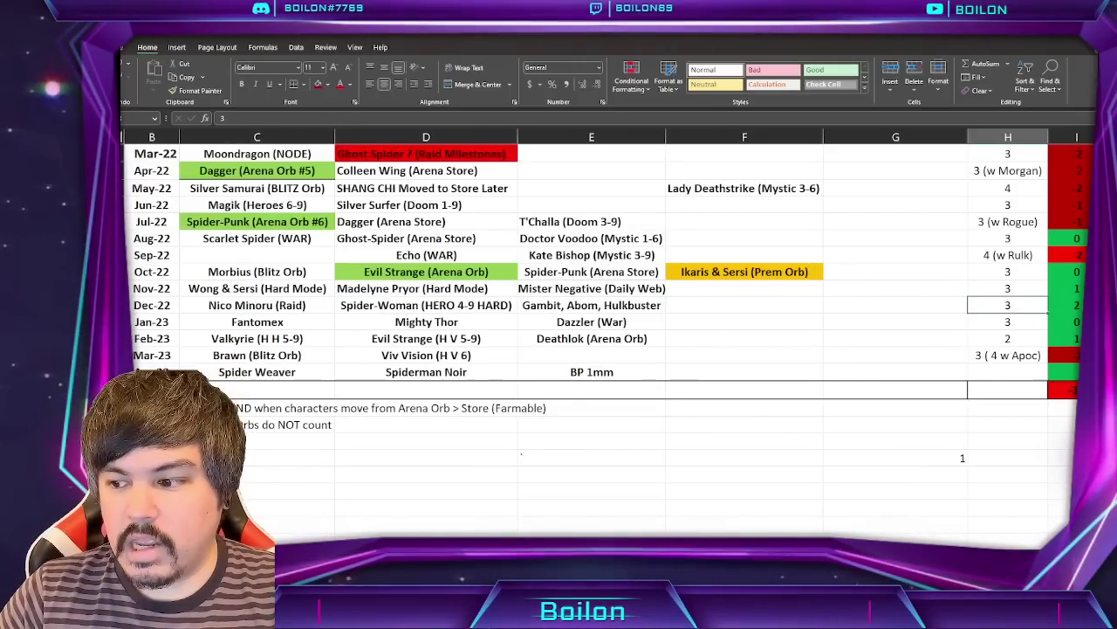
pyautogui.click(1069, 316)
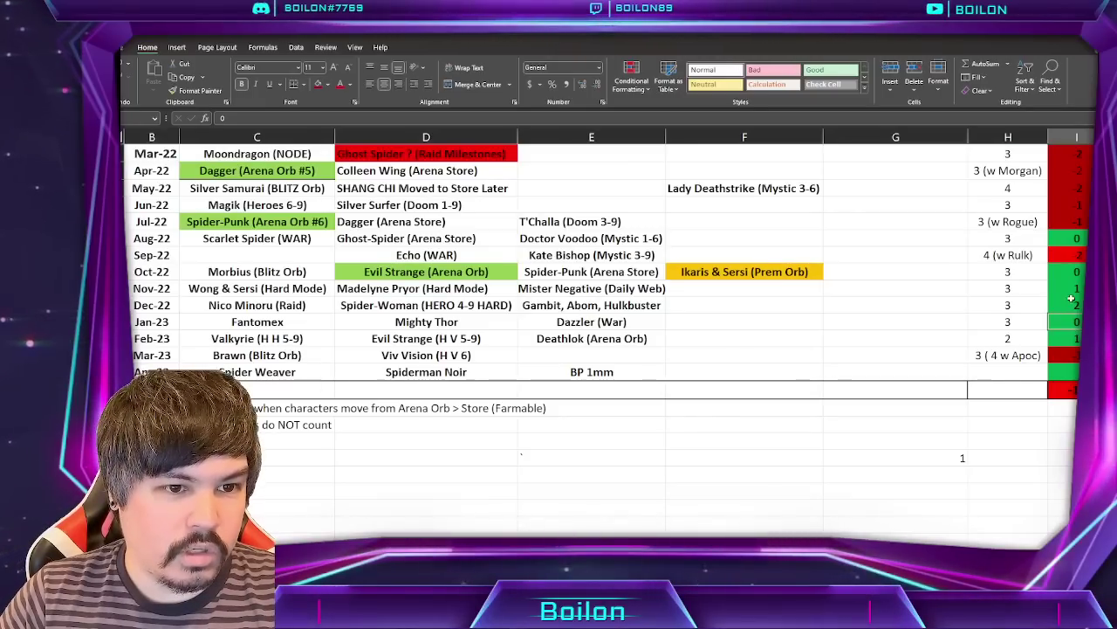
pyautogui.click(1017, 305)
pyautogui.scroll(7, 1013, 222)
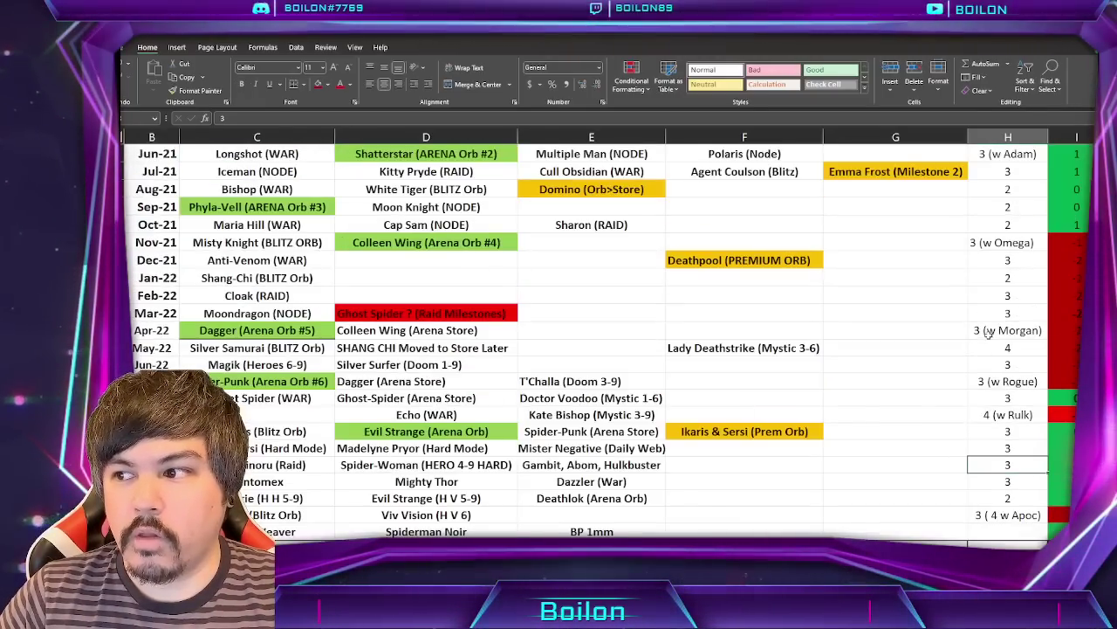
pyautogui.click(990, 192)
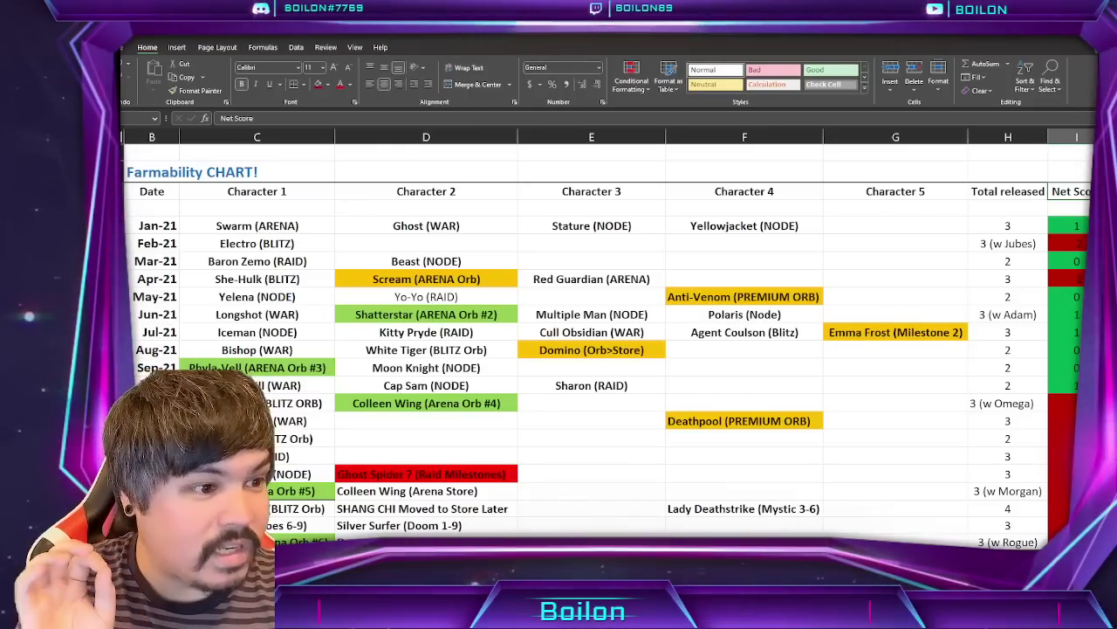
pyautogui.scroll(-5, 1010, 373)
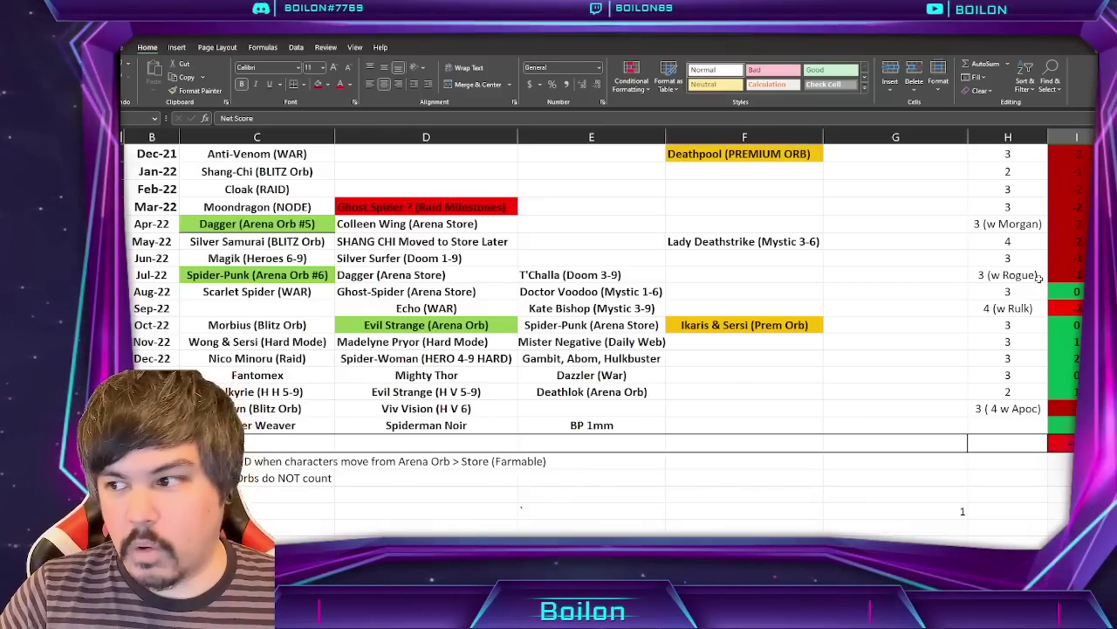
# Compare the monthly net scores from Sep-22 through Dec-22 in the Farmability chart.
pyautogui.click(1079, 324)
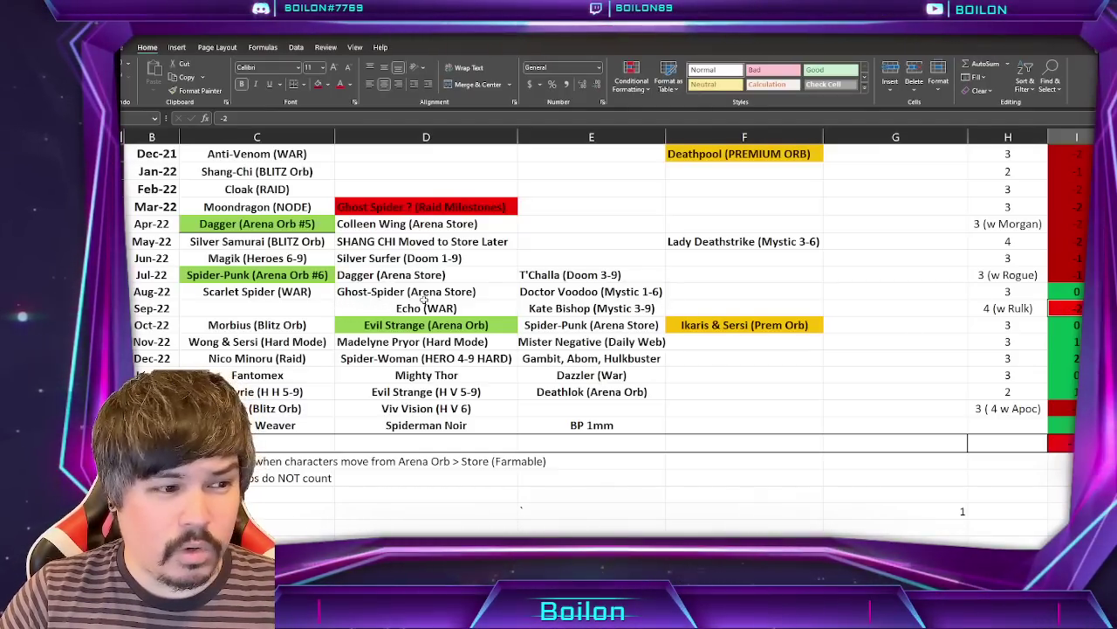
pyautogui.press('Down')
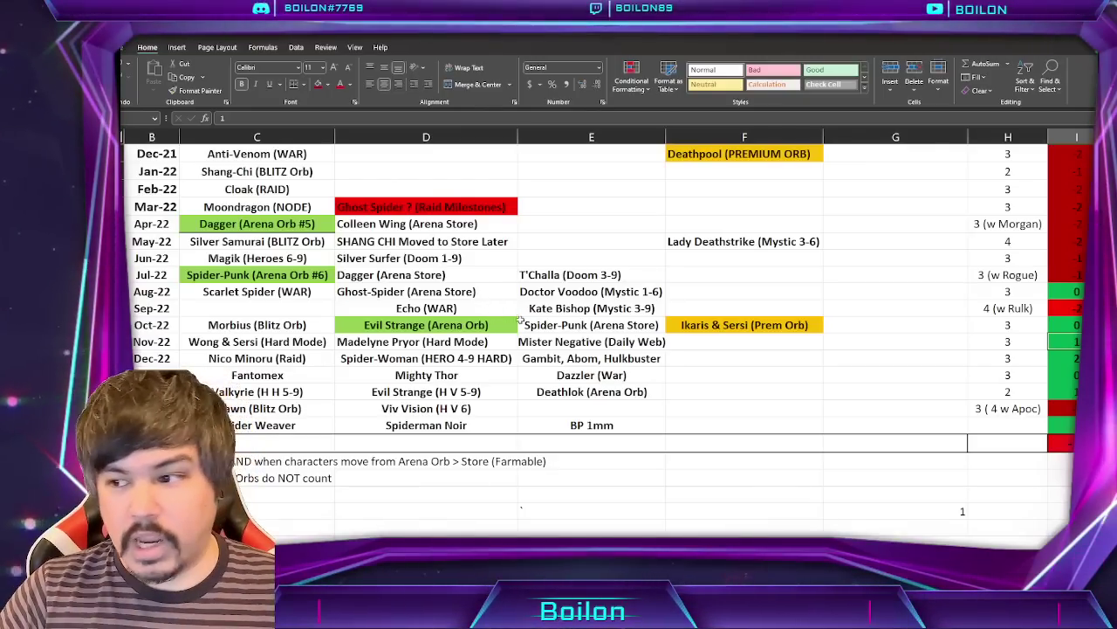
pyautogui.click(1058, 357)
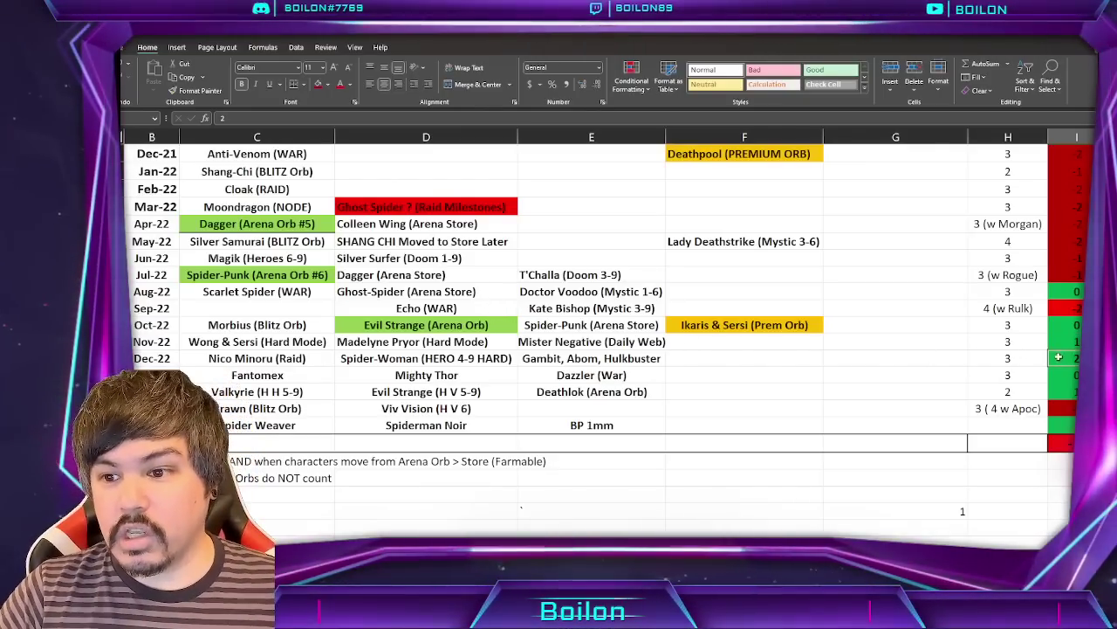
pyautogui.click(1015, 341)
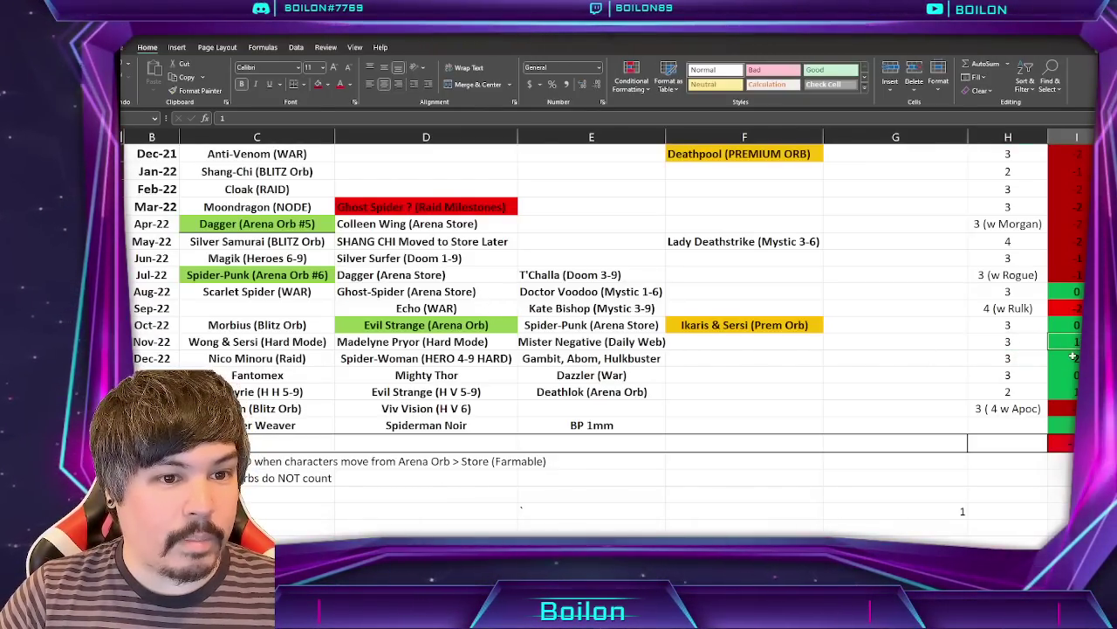
pyautogui.scroll(-1, 1038, 322)
pyautogui.keyDown('ctrl'); pyautogui.scroll(-1, 1038, 322); pyautogui.keyUp('ctrl')
pyautogui.click(1037, 321)
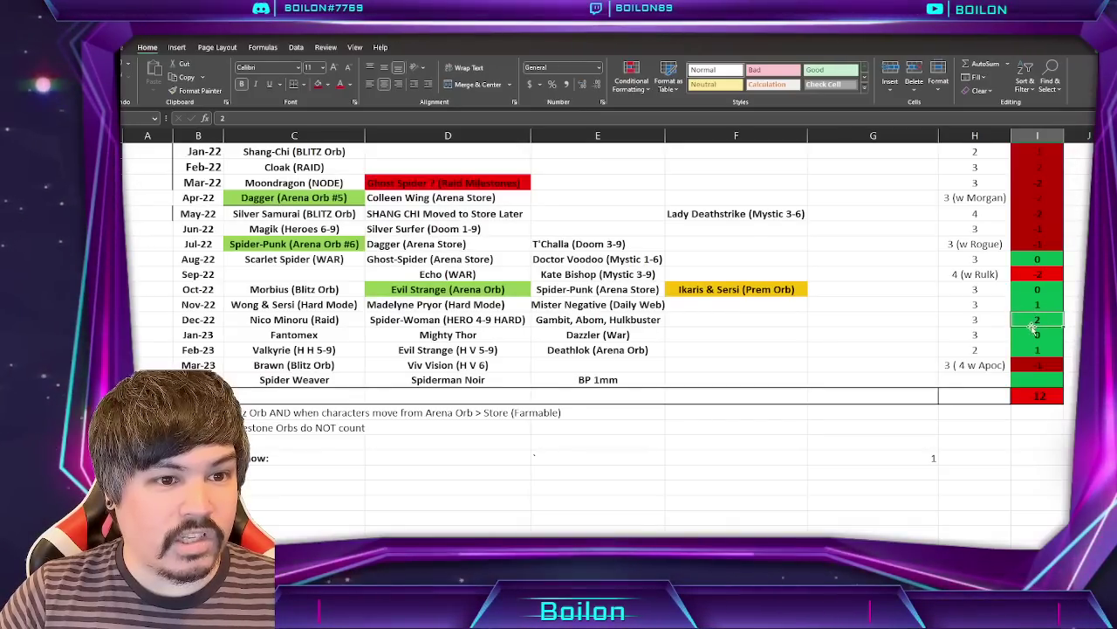
# Review the Jan-23 release total and the Fantomex, Mighty Thor and Dazzler entries.
pyautogui.click(978, 336)
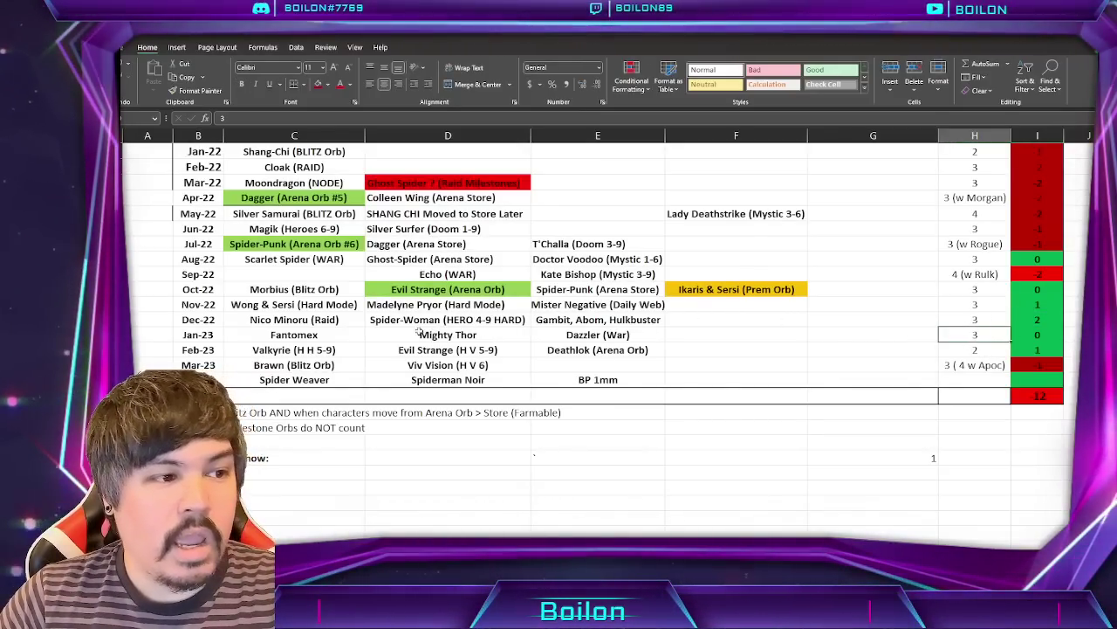
pyautogui.click(300, 335)
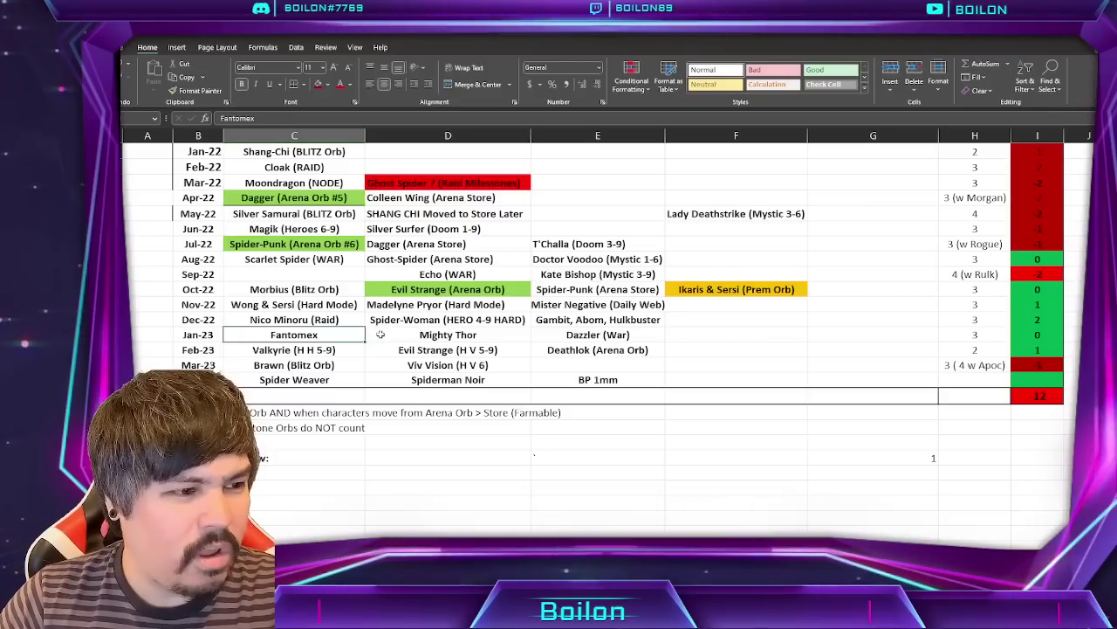
pyautogui.click(448, 339)
pyautogui.click(603, 339)
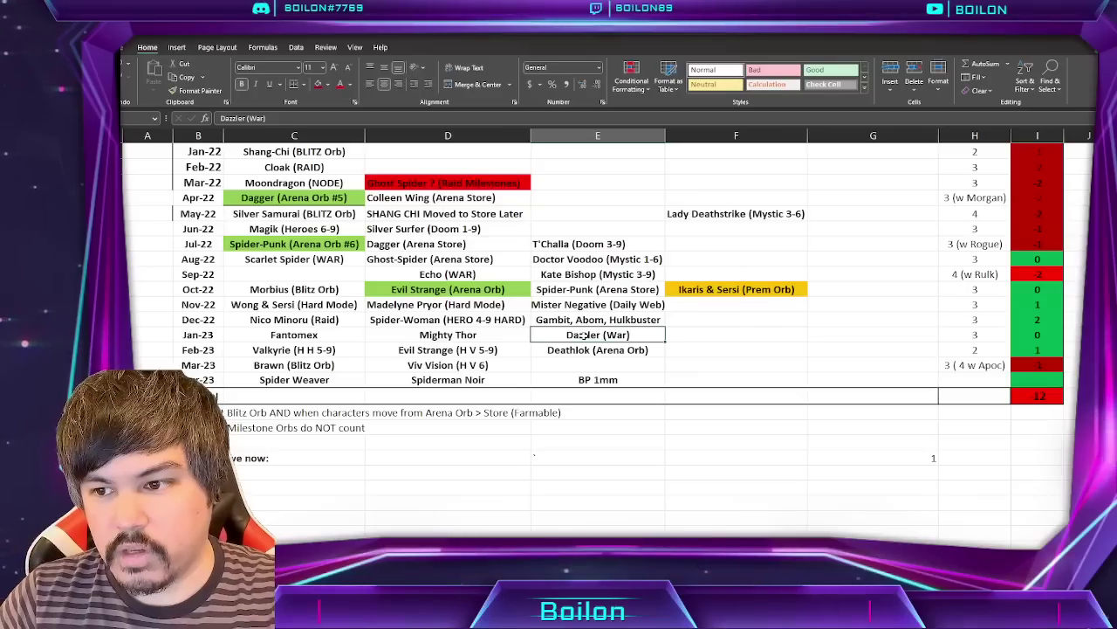
# Go through the Feb-23 character entries Valkyrie, Evil Strange and Deathlok one by one.
pyautogui.press('Down')
pyautogui.press('Left')
pyautogui.press('Left')
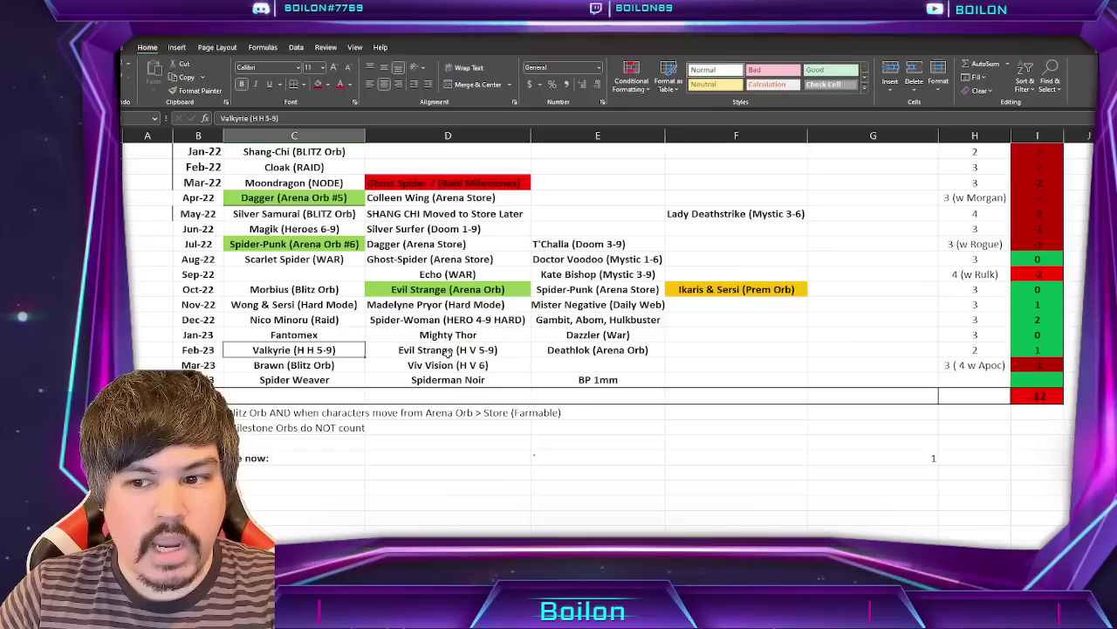
pyautogui.press('Right')
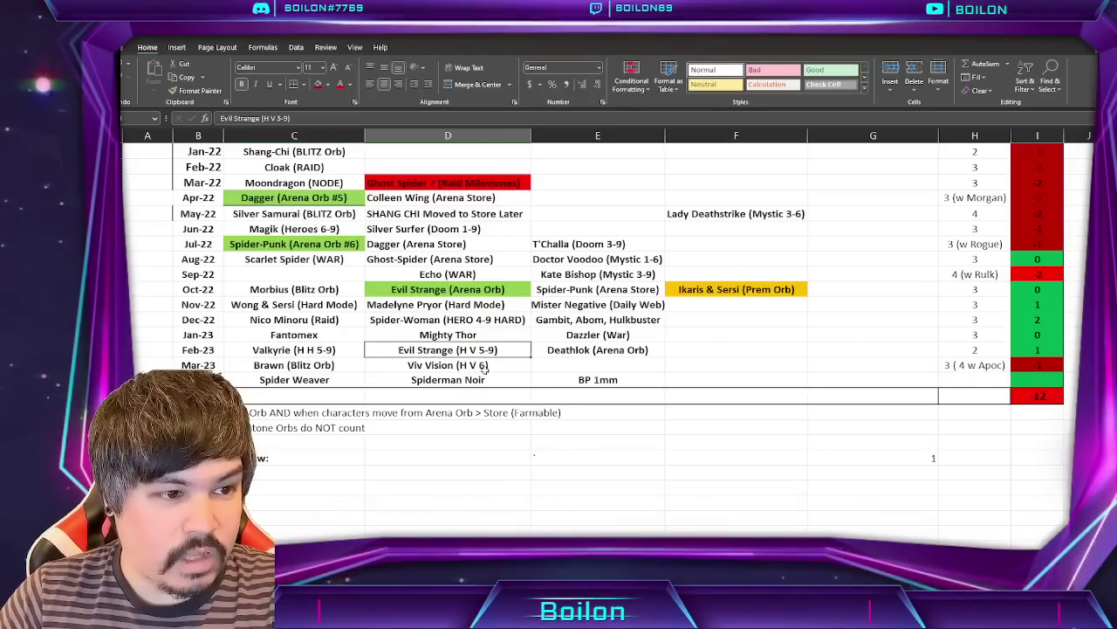
pyautogui.click(576, 351)
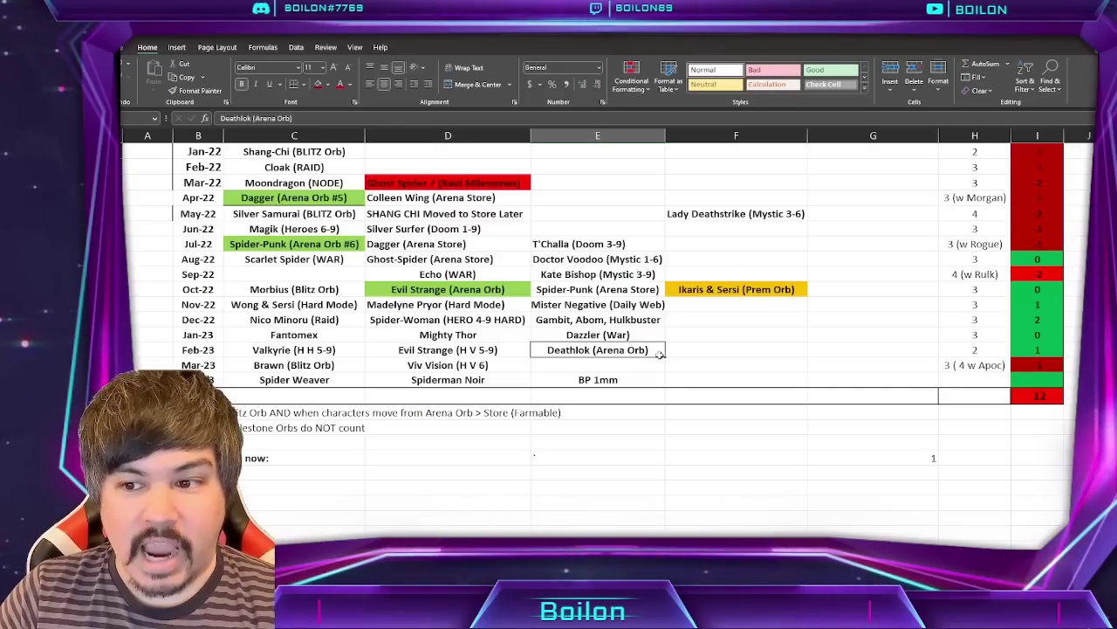
# Review the Mar-23 Brawn and Viv Vision entries, and the Spider Weaver entry in the row below.
pyautogui.click(294, 365)
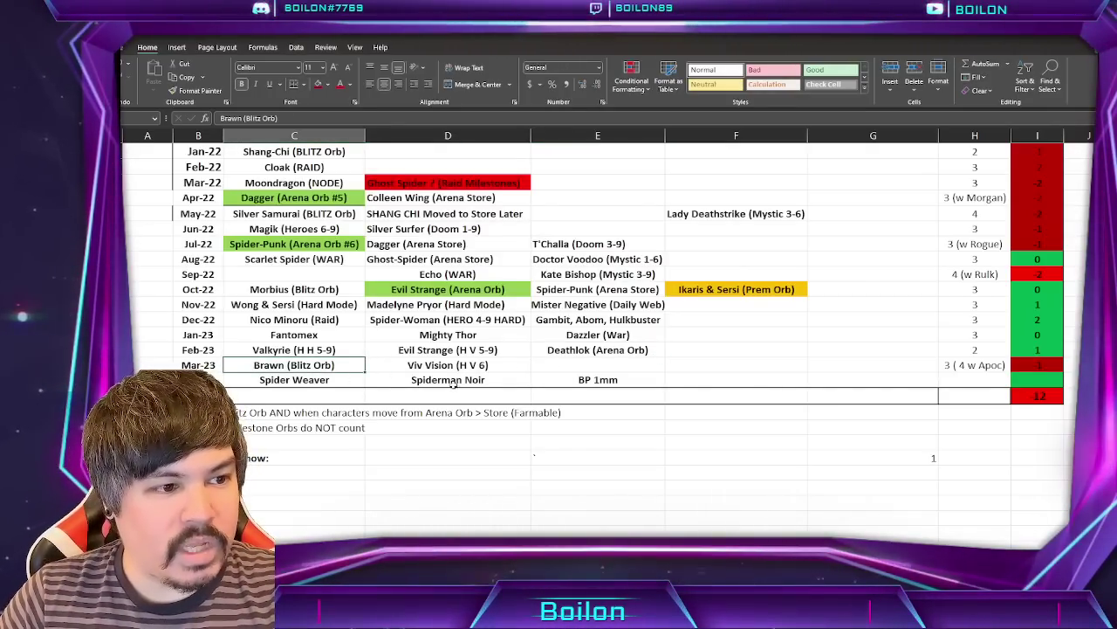
pyautogui.click(448, 364)
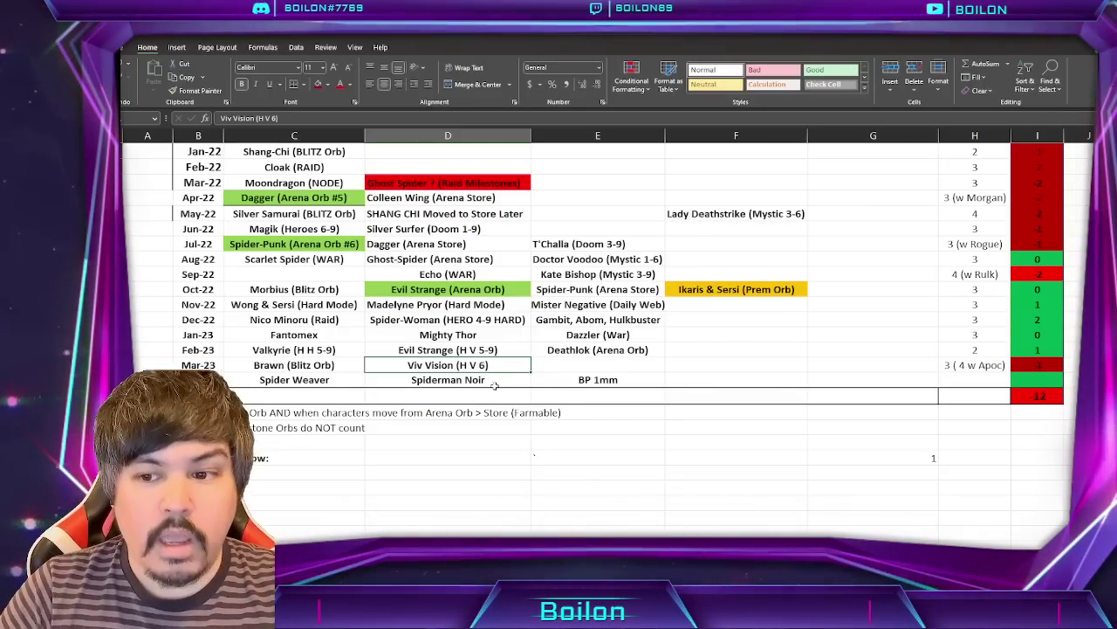
pyautogui.click(294, 380)
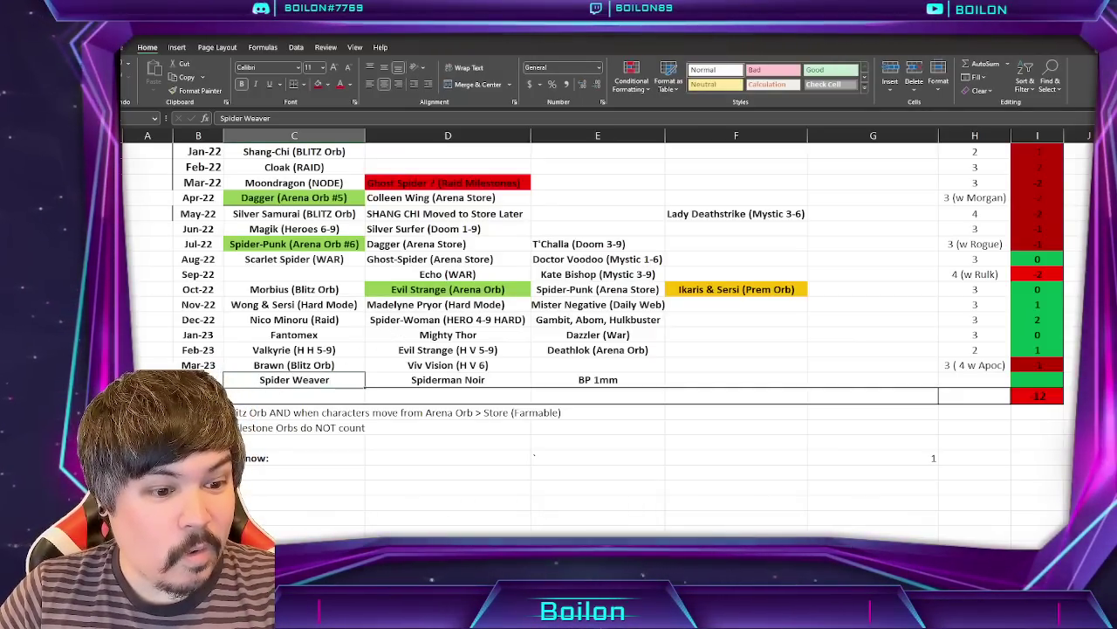
# Switch to Marvel Strike Force and view chapter 7 of the hard-difficulty Heroes Assemble campaign.
pyautogui.hotkey('alt', 'Tab')
pyautogui.press('Escape')
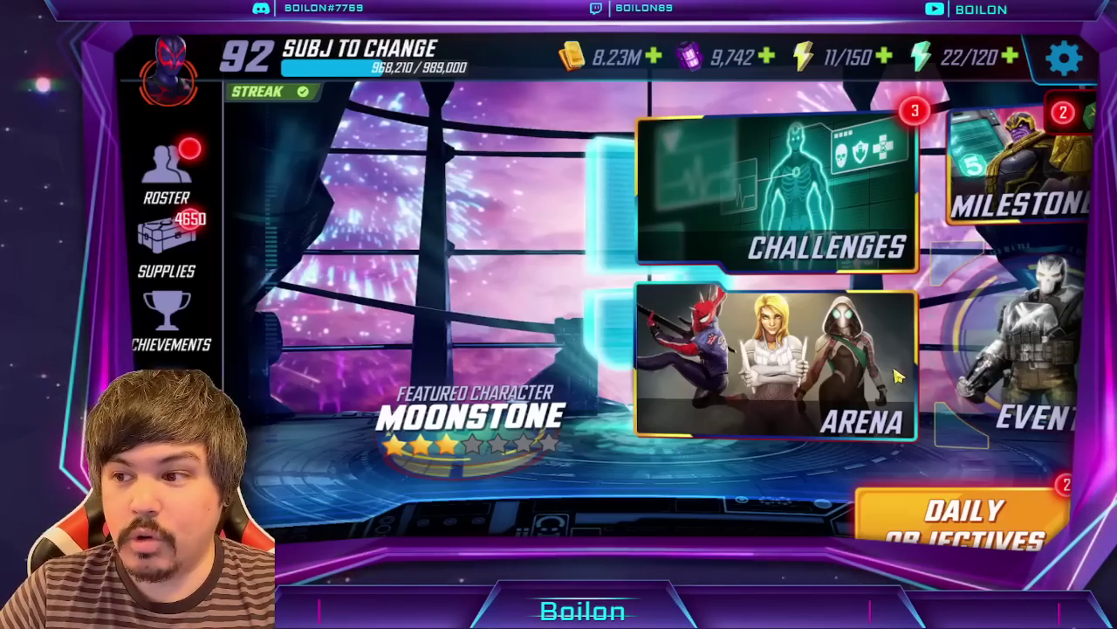
pyautogui.scroll(-5, 541, 367)
pyautogui.click(820, 288)
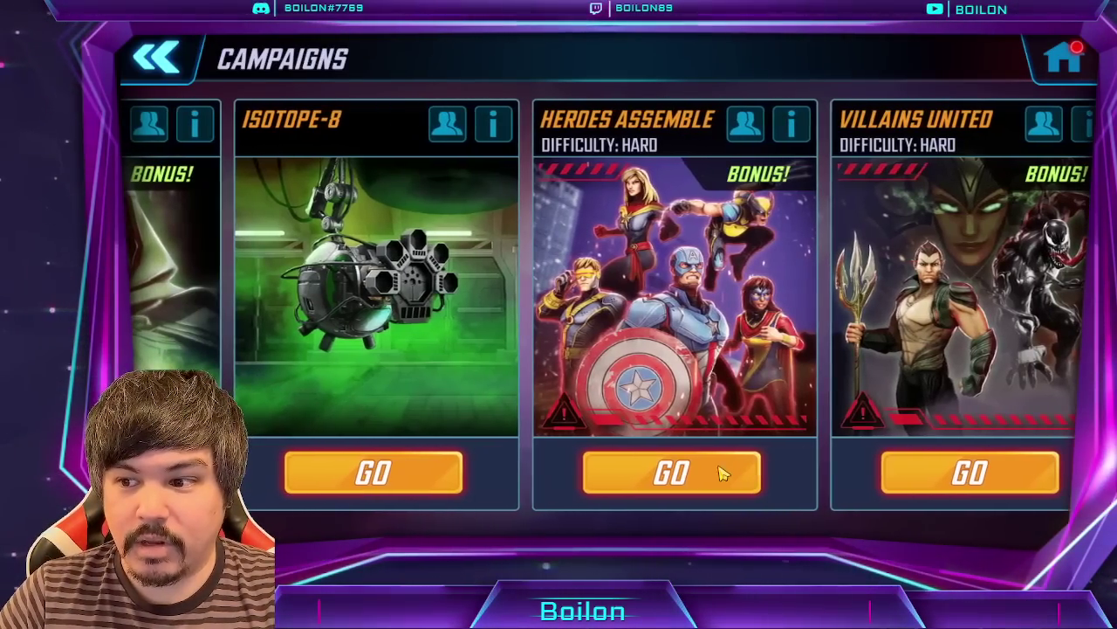
pyautogui.click(721, 473)
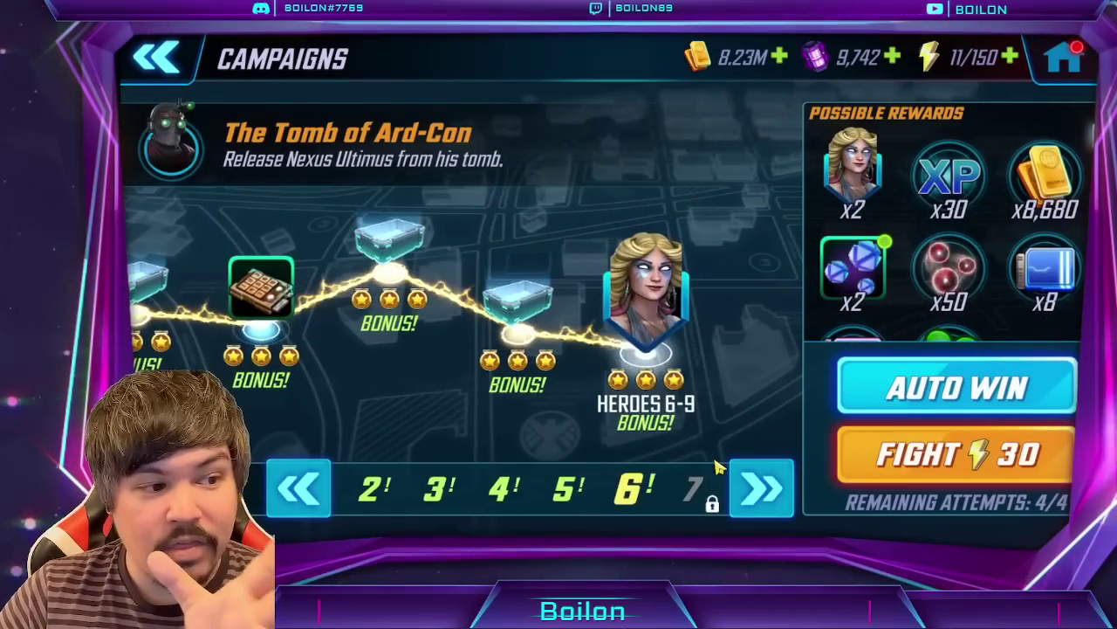
pyautogui.click(699, 488)
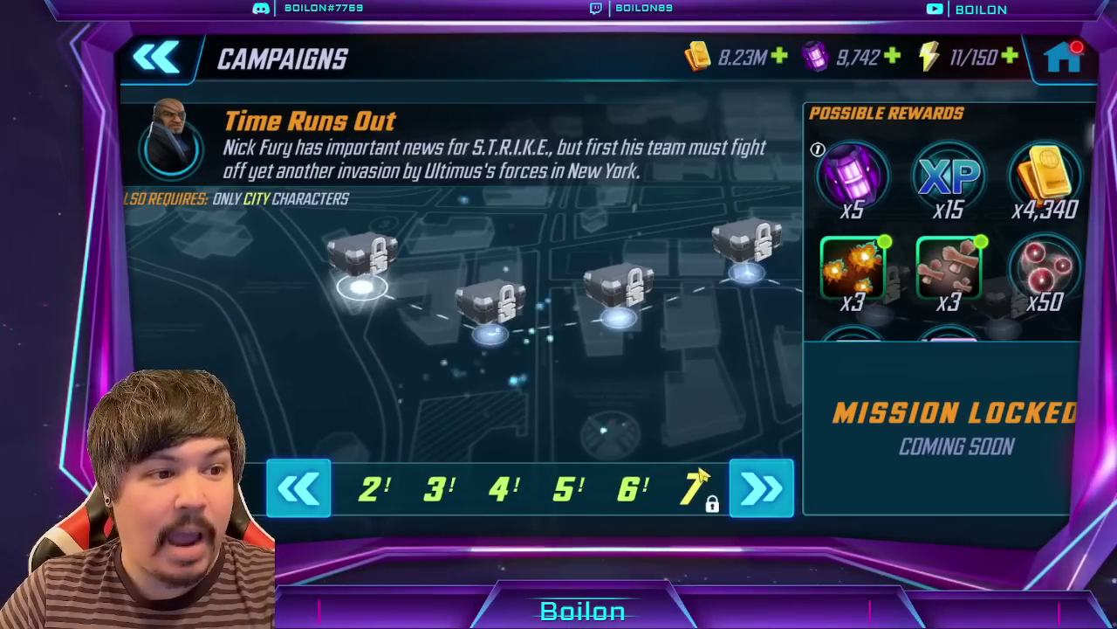
# Check the possible rewards of the locked Heroes Assemble chapter 7 missions, including Evil Genius and Cosmic Force.
pyautogui.click(647, 297)
pyautogui.click(564, 371)
pyautogui.click(646, 316)
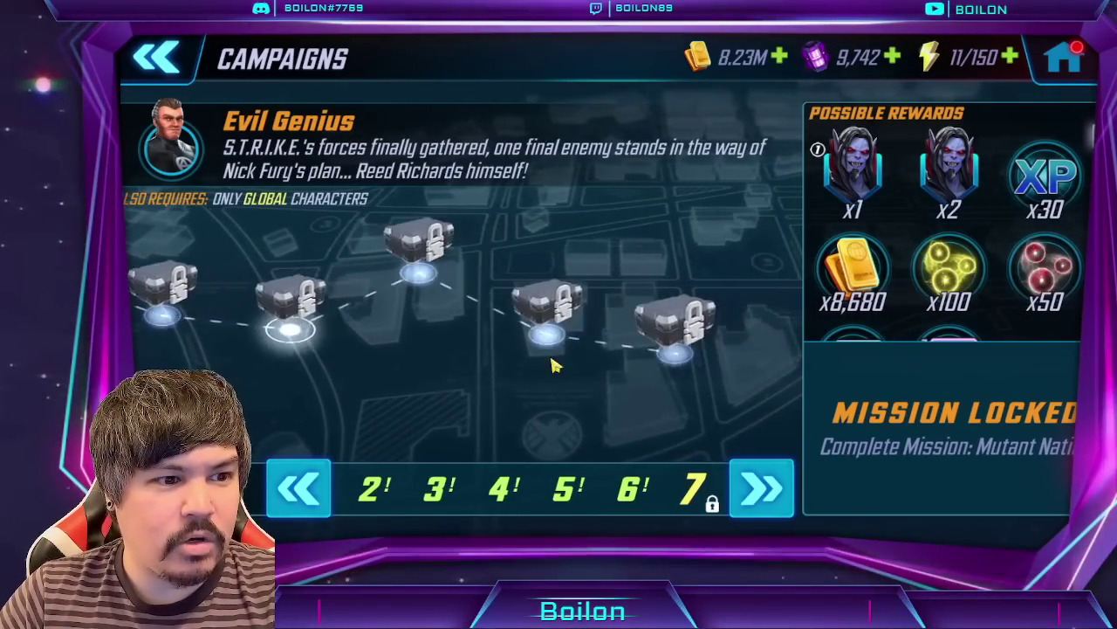
pyautogui.click(578, 345)
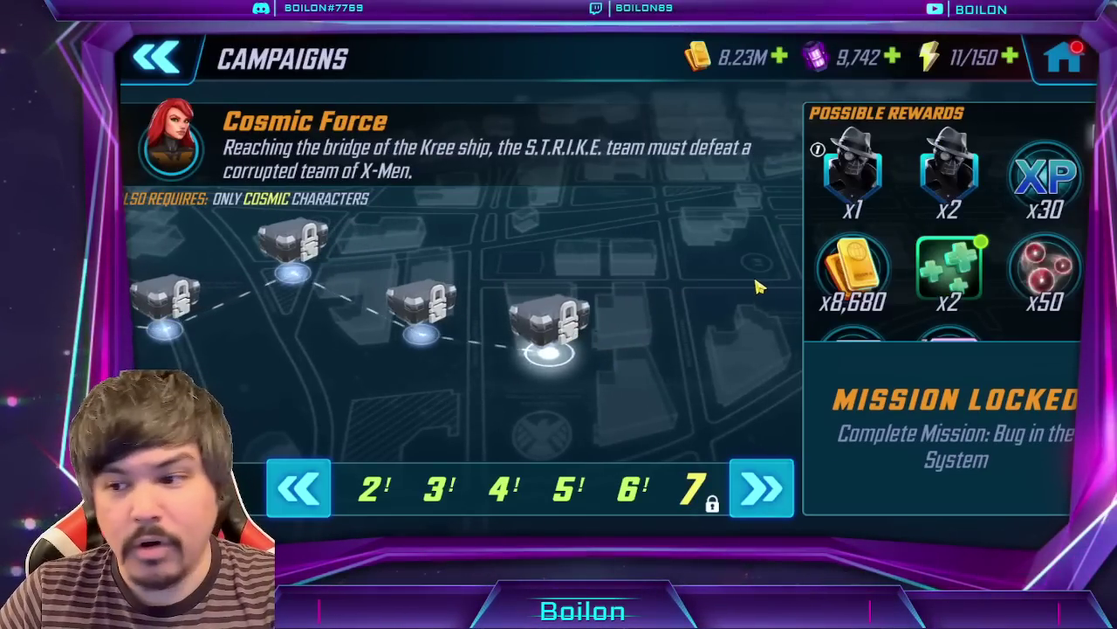
# Check the rewards of the Villains United hard chapter 7 missions From the Depths, State of Nature and Total Global Domination.
pyautogui.press('Escape')
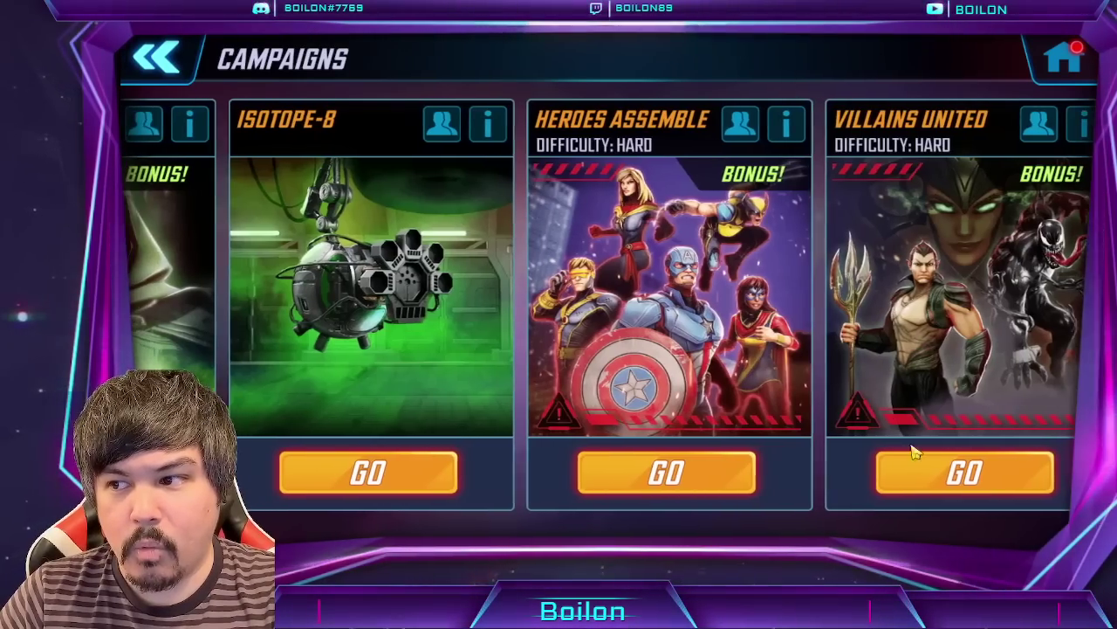
pyautogui.click(916, 458)
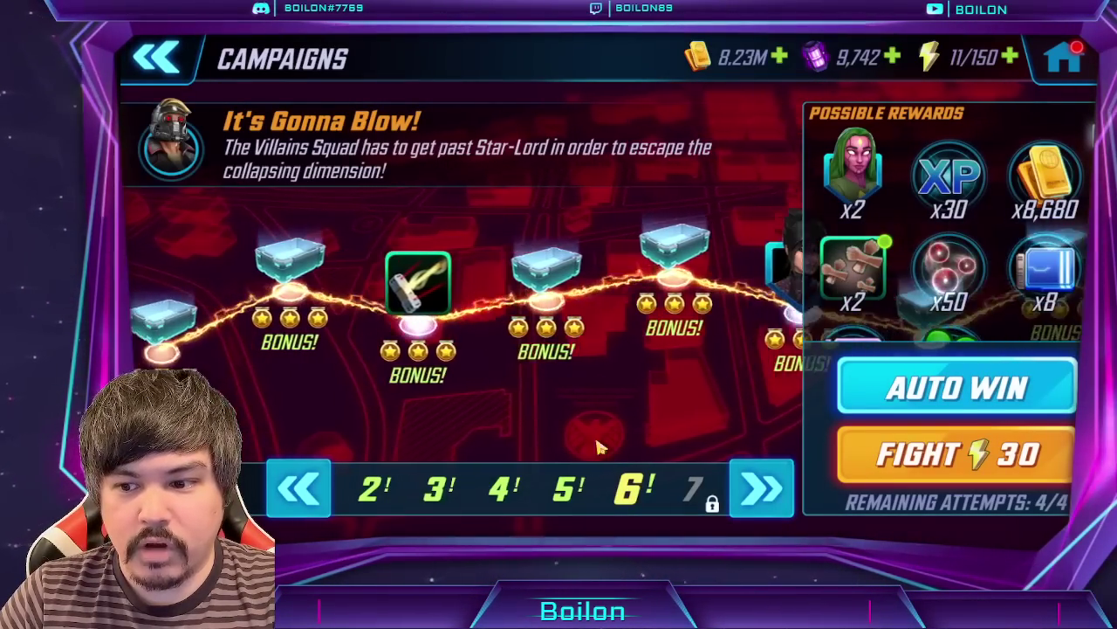
pyautogui.click(494, 328)
pyautogui.click(616, 316)
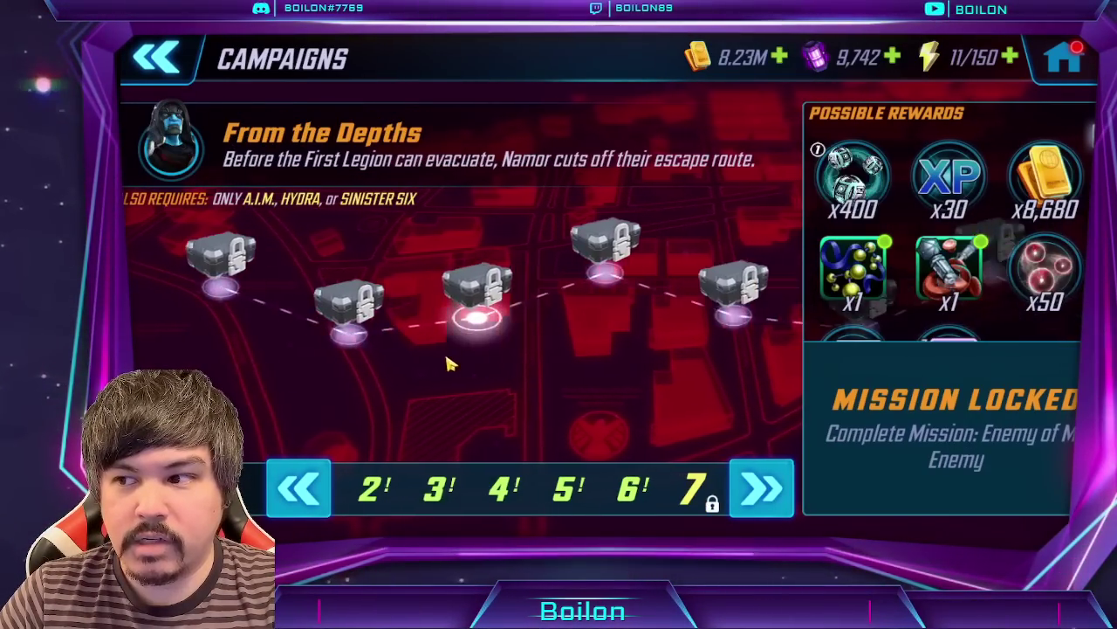
pyautogui.click(643, 321)
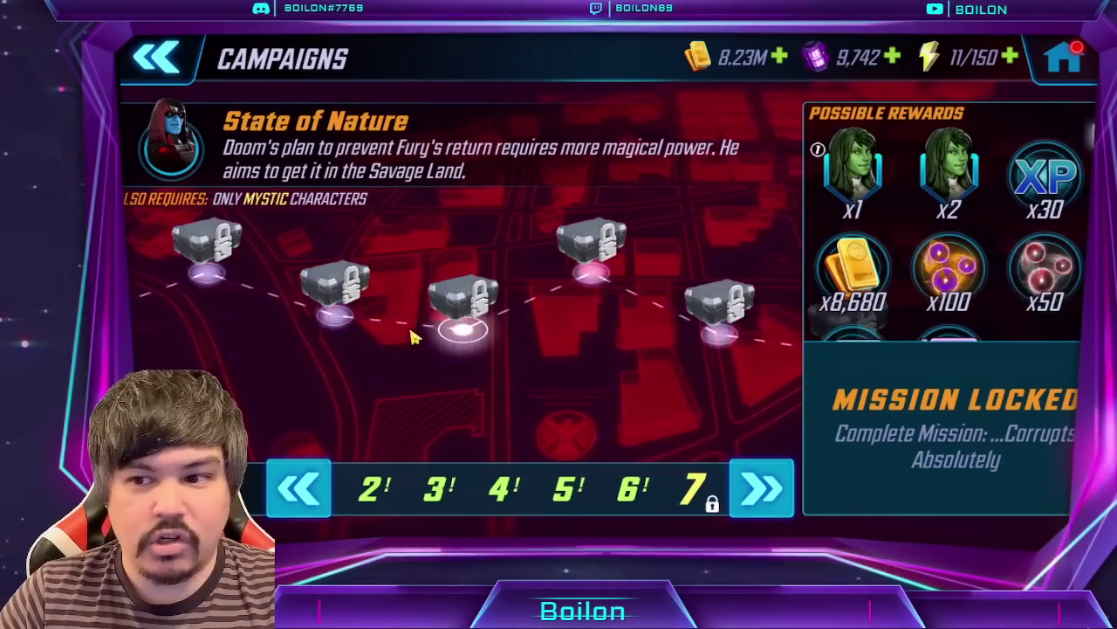
pyautogui.click(699, 341)
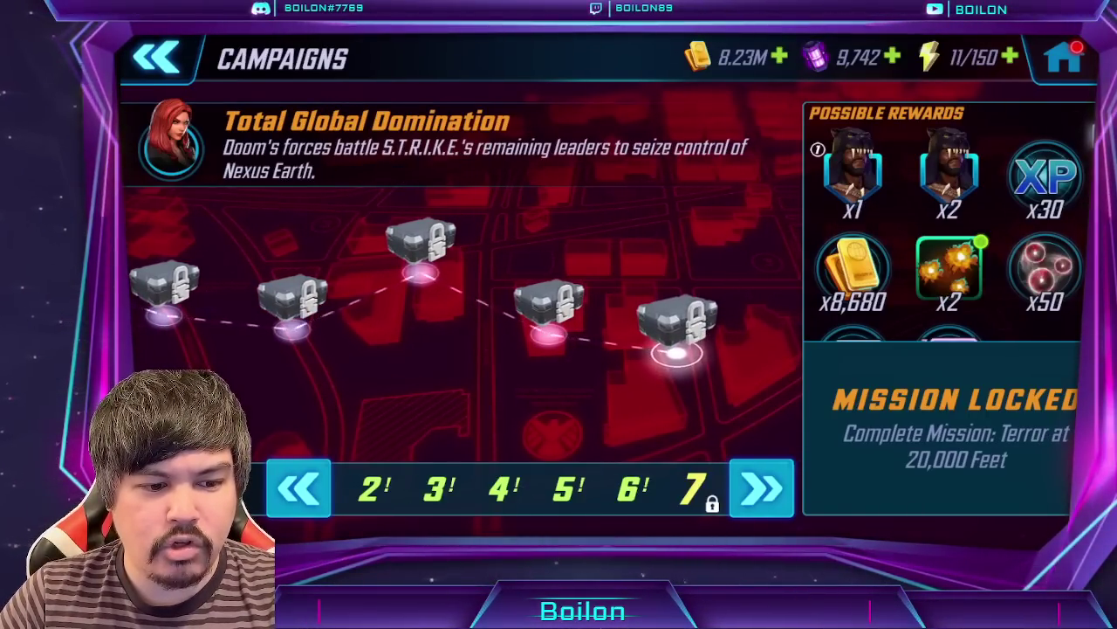
# Switch back to the Farmability chart in Excel, clear the Spider Weaver entry, and check the BP 1mm entry in that row.
pyautogui.hotkey('alt', 'Tab')
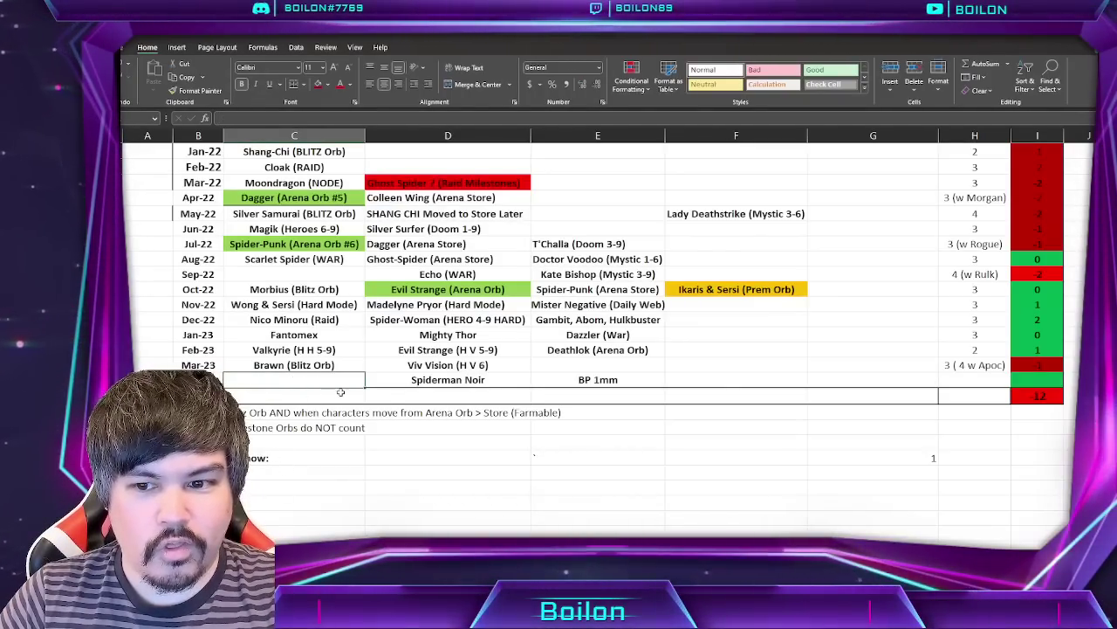
pyautogui.click(416, 382)
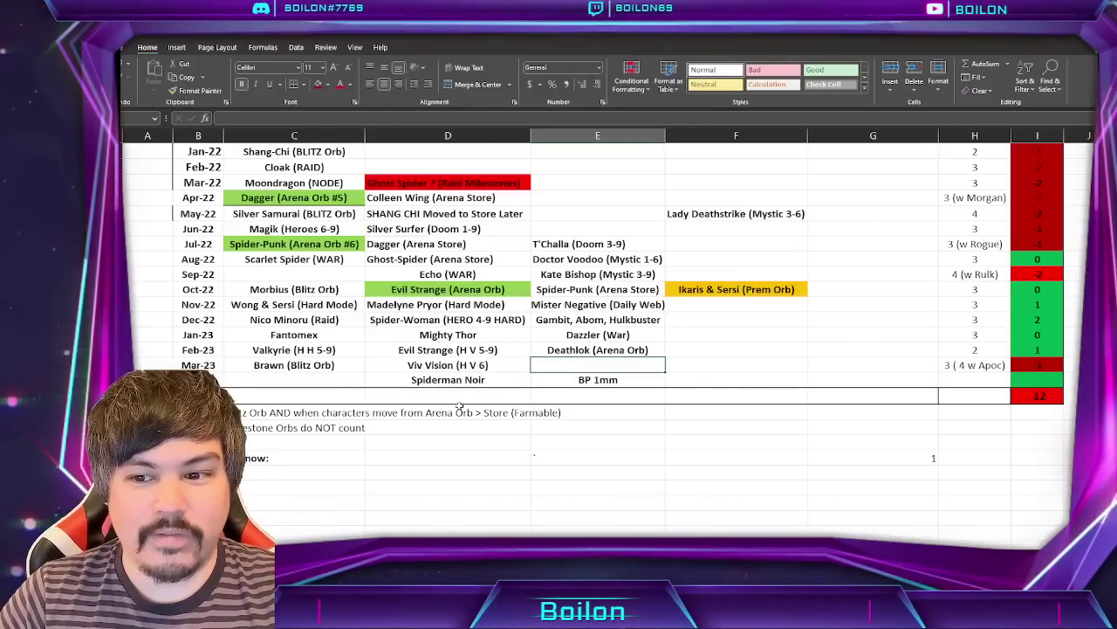
pyautogui.click(646, 381)
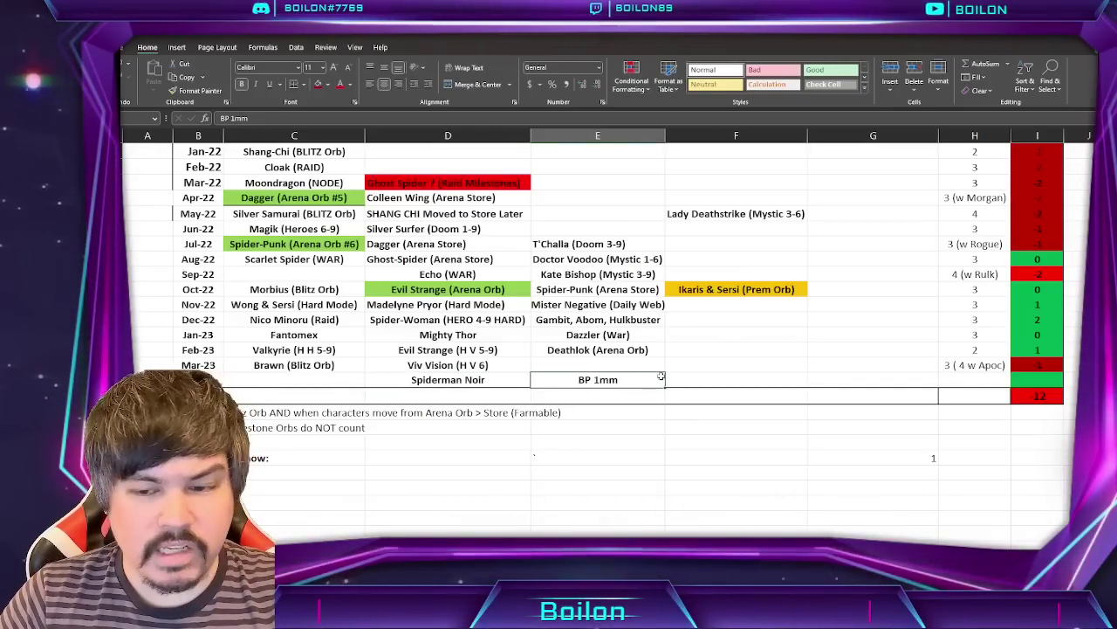
# Compare the Viv Vision, Valkyrie and BP 1mm entries, and check the Feb-23 release total and net score.
pyautogui.click(458, 366)
pyautogui.click(302, 350)
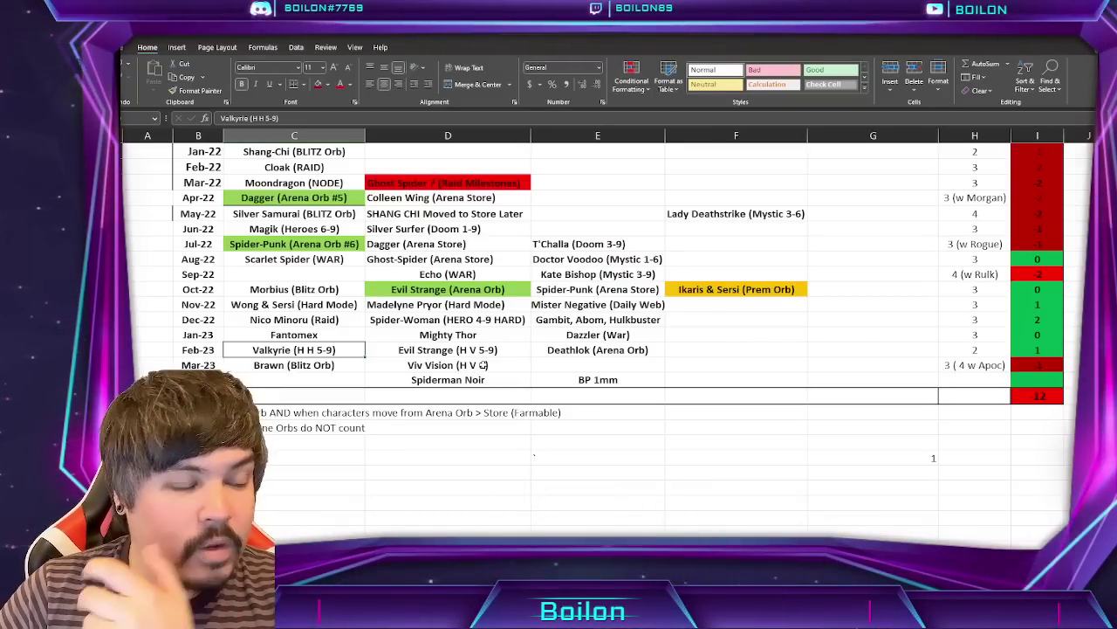
pyautogui.click(594, 379)
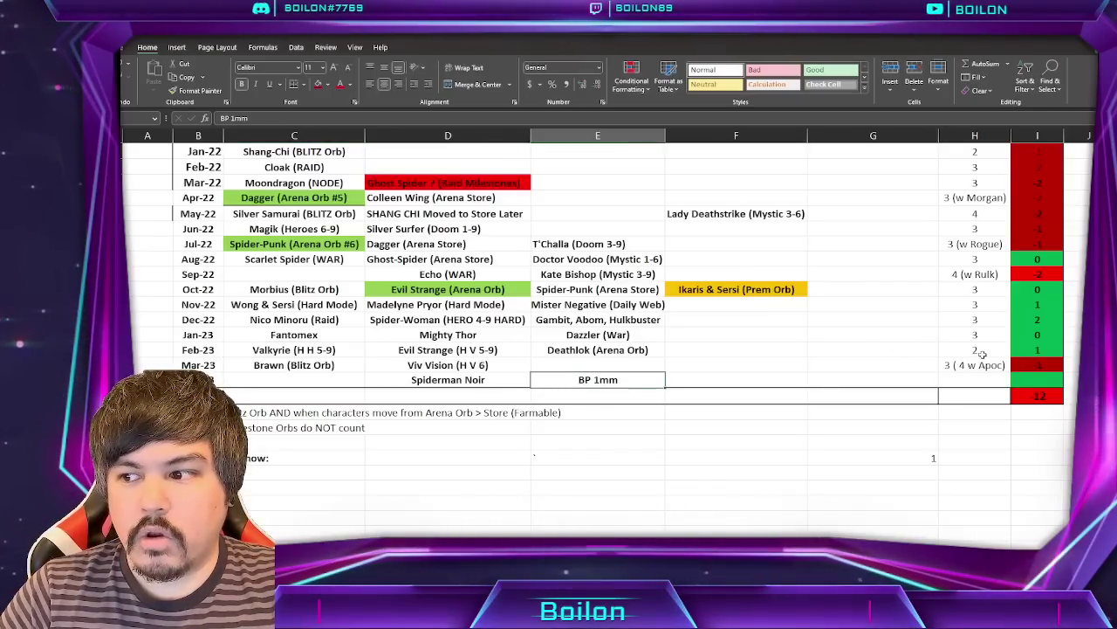
pyautogui.click(983, 353)
pyautogui.click(1050, 349)
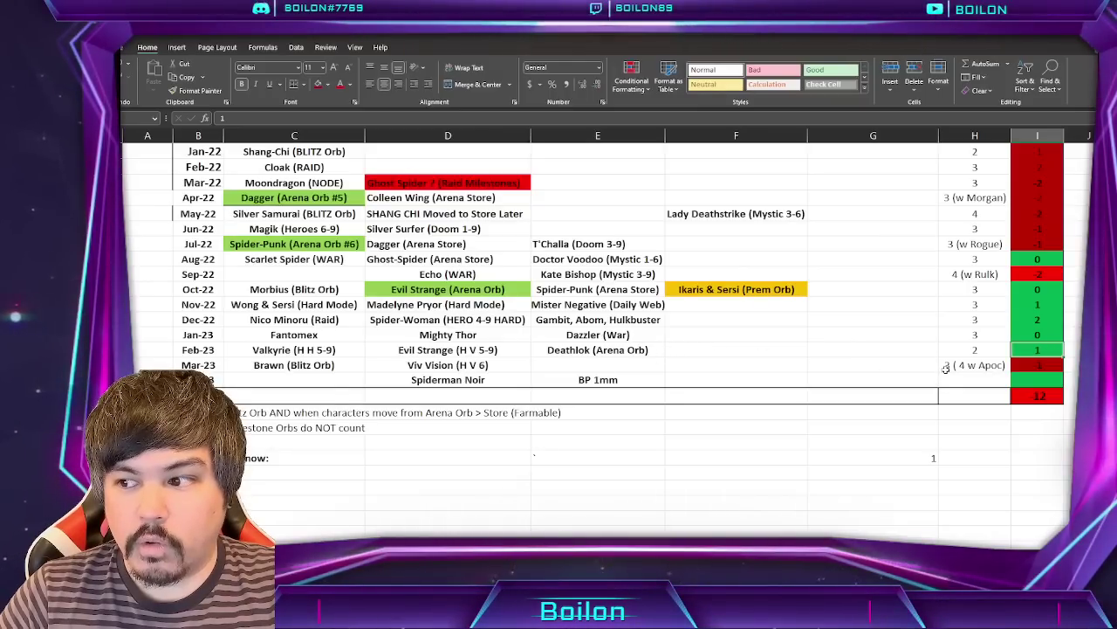
# Compare the Mar-23 release total with that month's character entries, and check its net score and the overall sum.
pyautogui.click(987, 353)
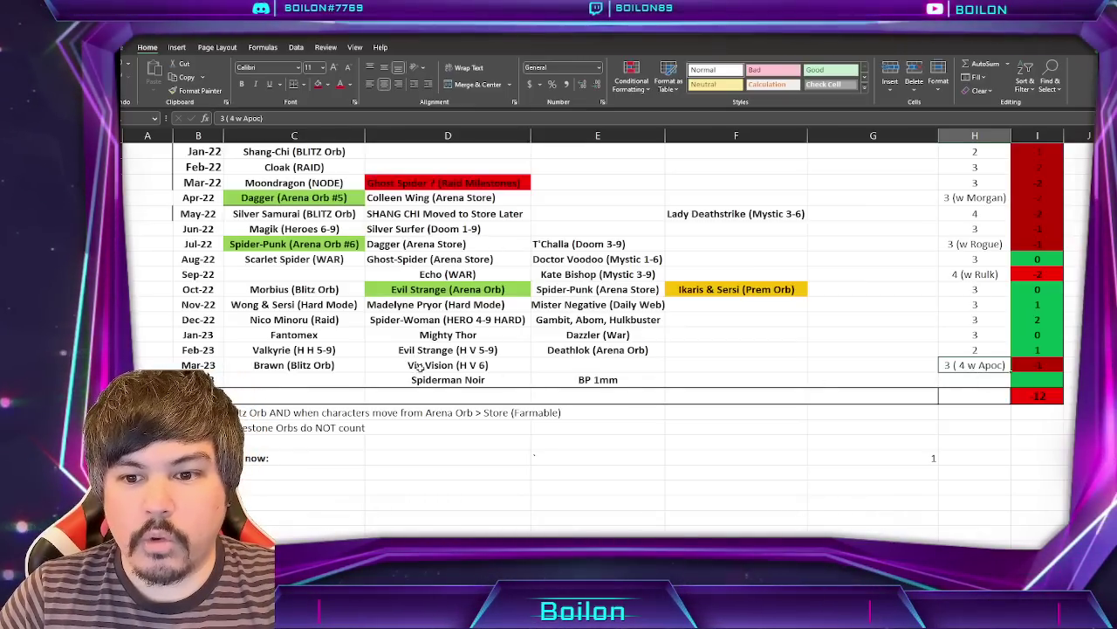
pyautogui.press('Left')
pyautogui.press('Left')
pyautogui.press('Left')
pyautogui.press('Left')
pyautogui.press('Left')
pyautogui.click(1041, 367)
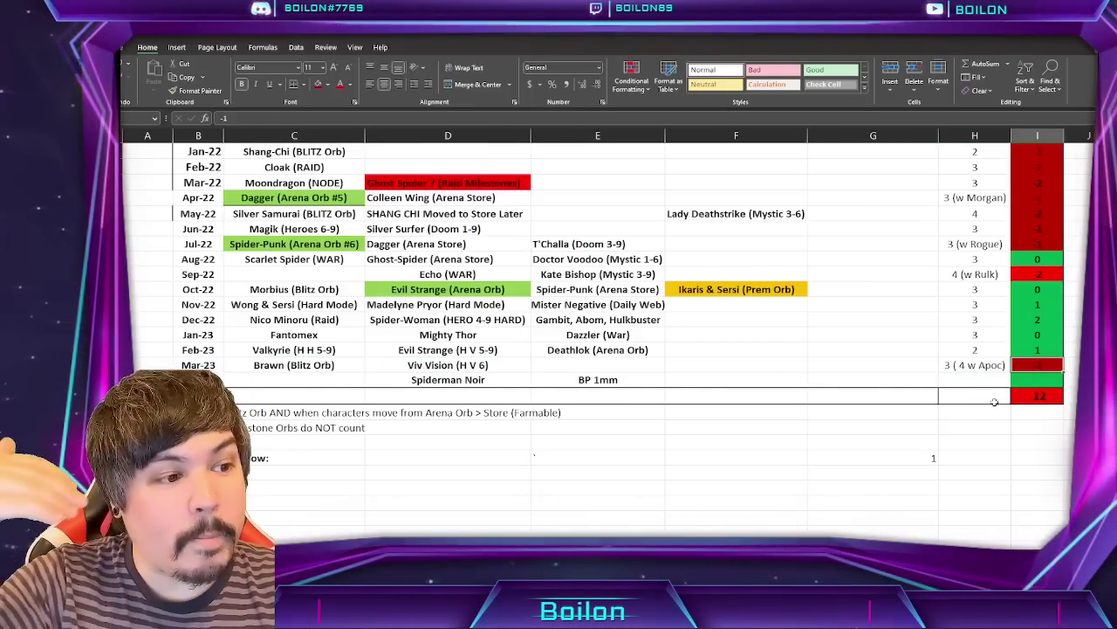
pyautogui.press('Down')
pyautogui.press('Down')
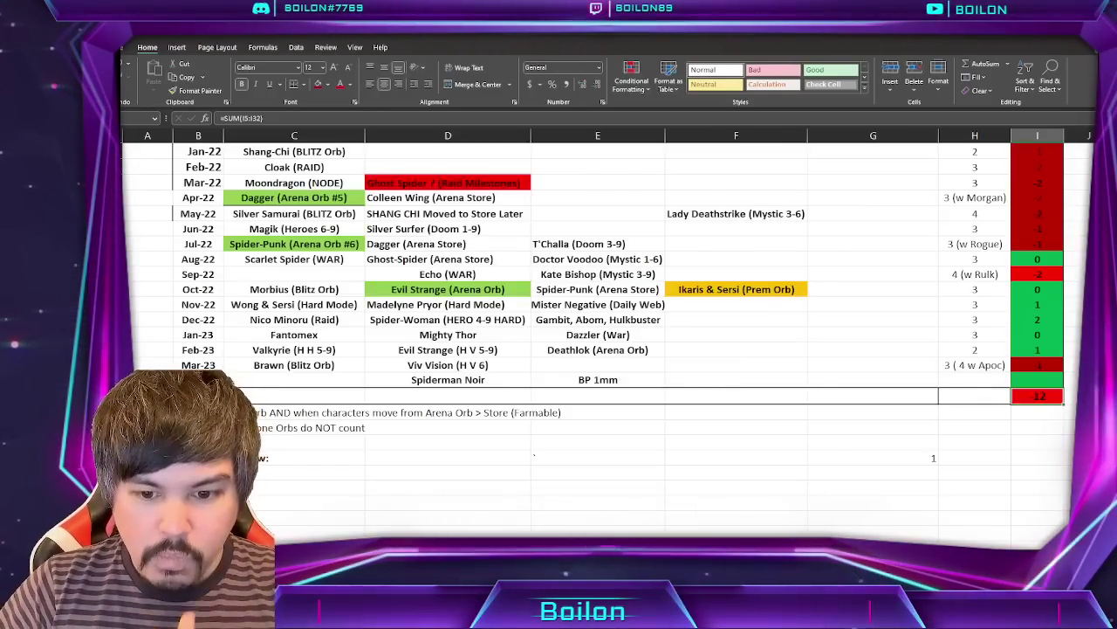
# Open the character release schedule sheet and look up Captain Carter's Av in Orbs date under Patch 6.6.
pyautogui.hotkey('ctrl', 'pageup')
pyautogui.scroll(2, 408, 388)
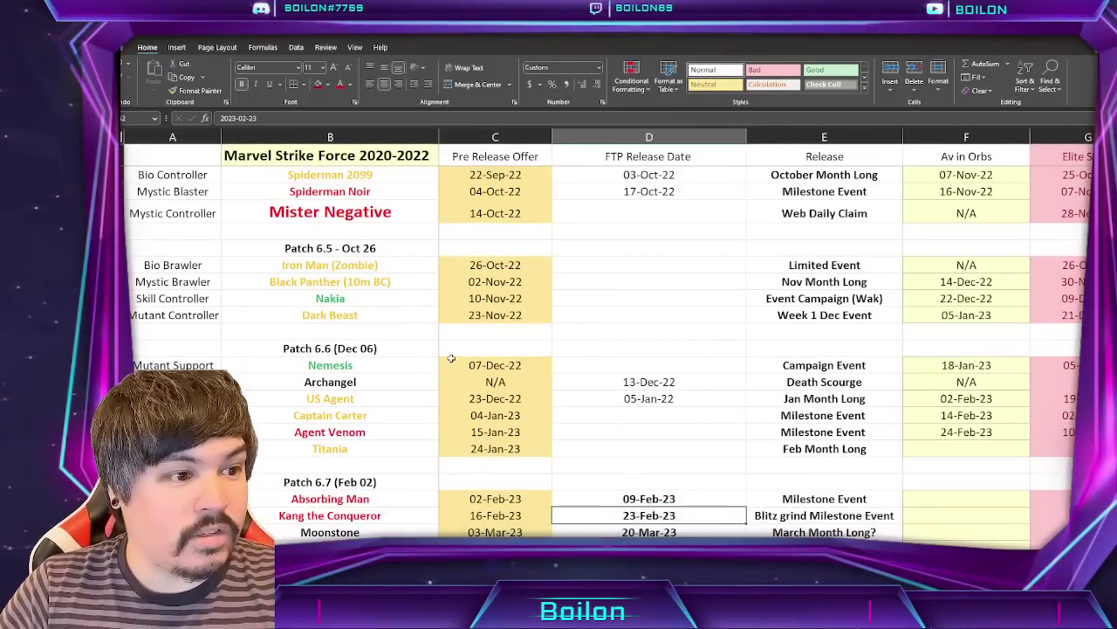
pyautogui.scroll(-2, 440, 375)
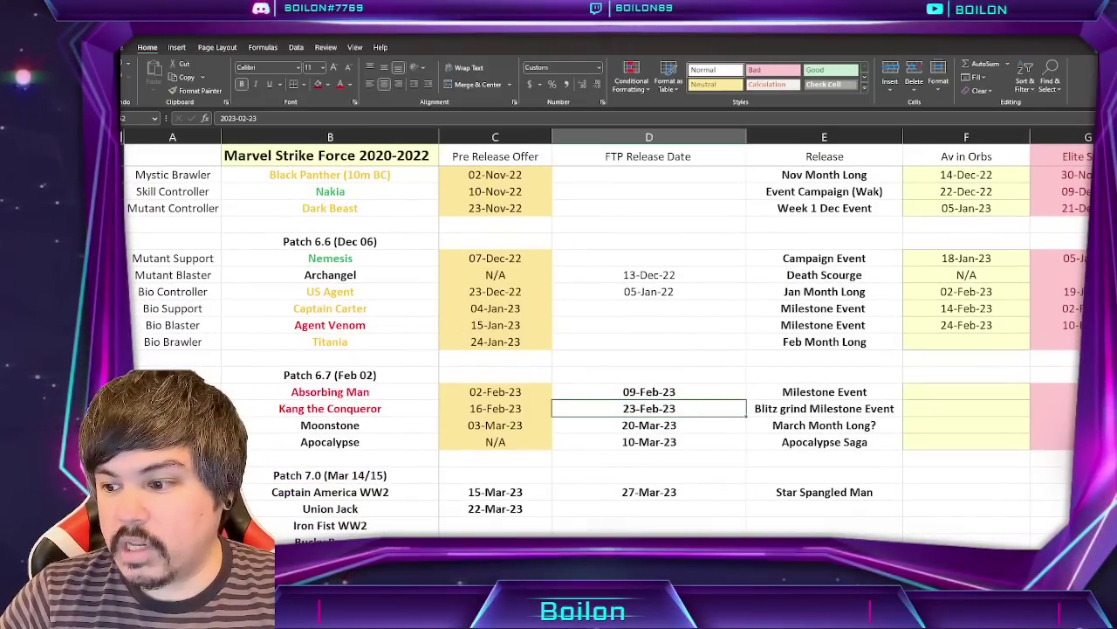
pyautogui.hscroll(3, 985, 546)
pyautogui.hscroll(-1, 985, 546)
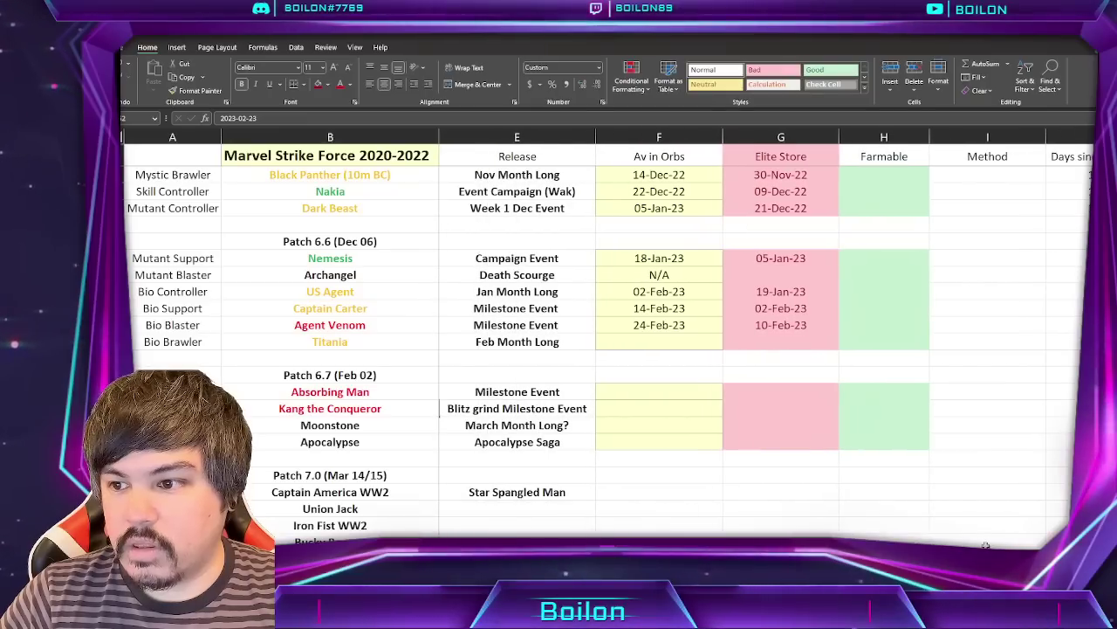
pyautogui.click(659, 308)
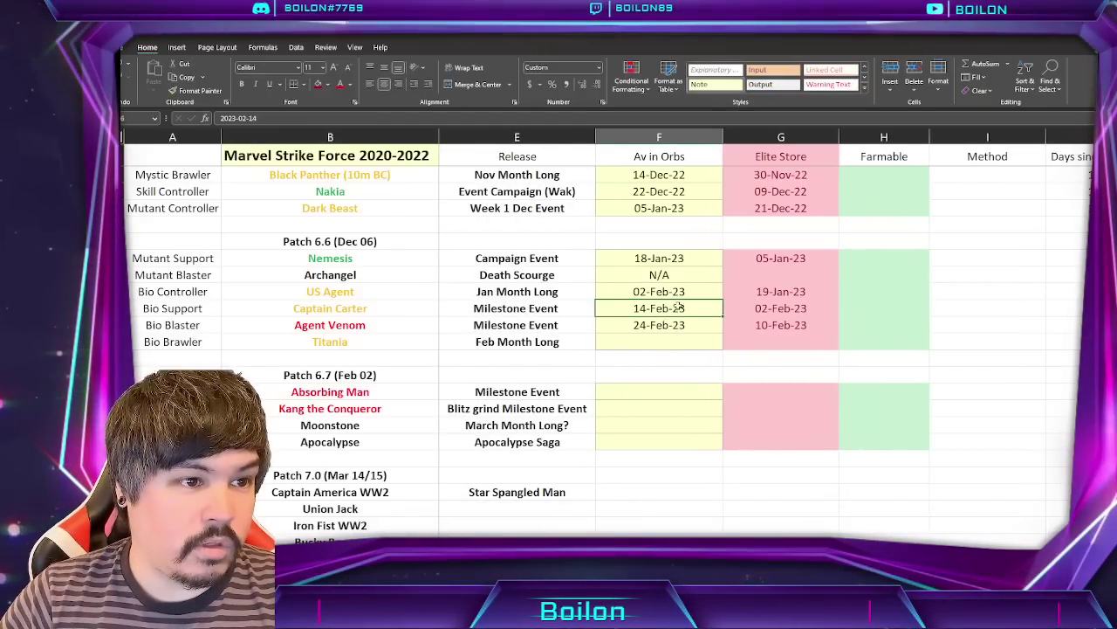
# Identify the Av in Orbs, Elite Store and Farmable columns by their headings.
pyautogui.click(646, 160)
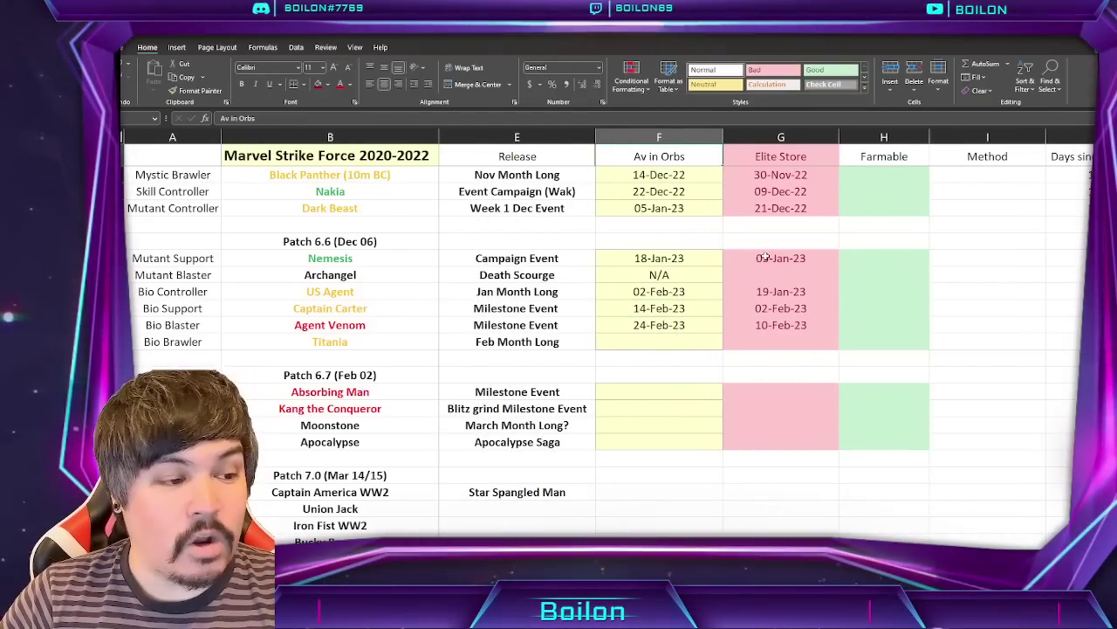
pyautogui.click(810, 155)
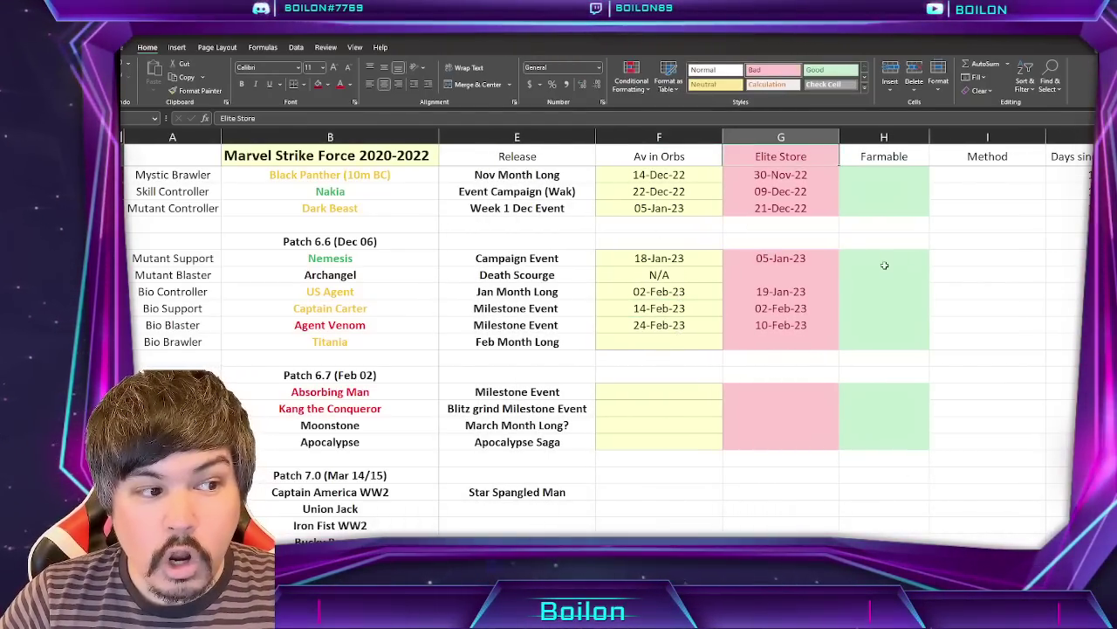
pyautogui.press('Right')
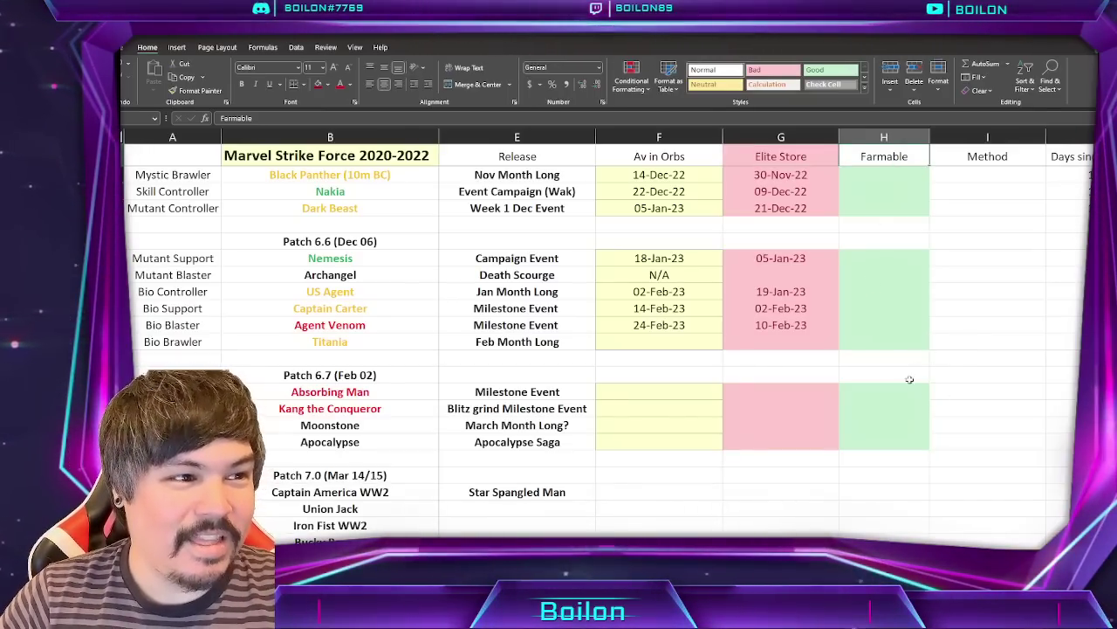
# Review the Pre Release Offer column, Titania's date in it, and Agent Venom's Av in Orbs date.
pyautogui.doubleClick(428, 150)
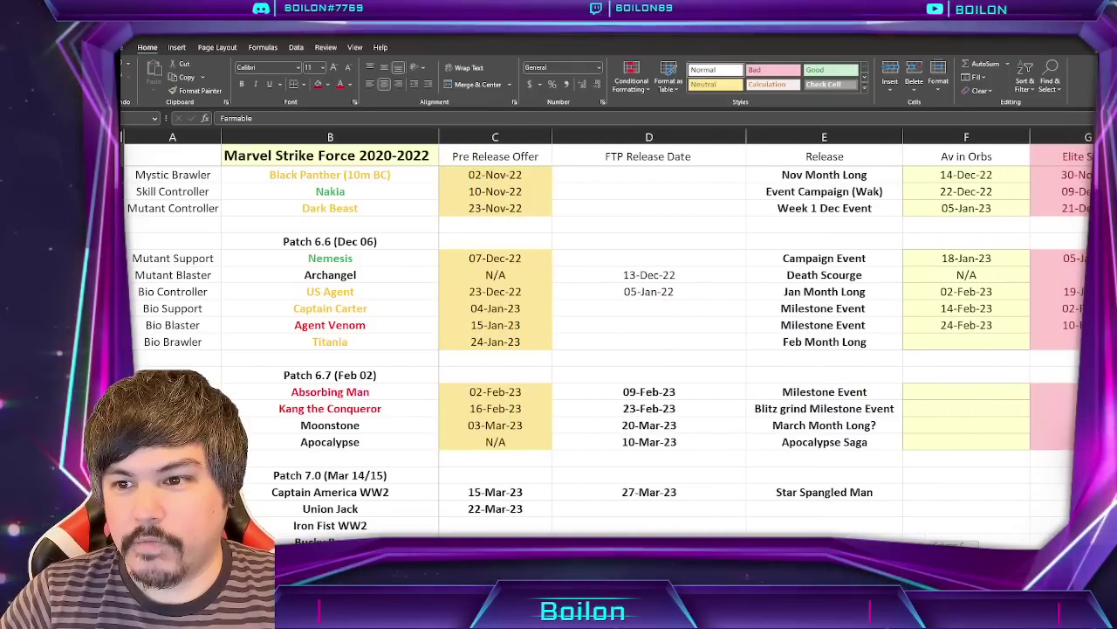
pyautogui.click(463, 157)
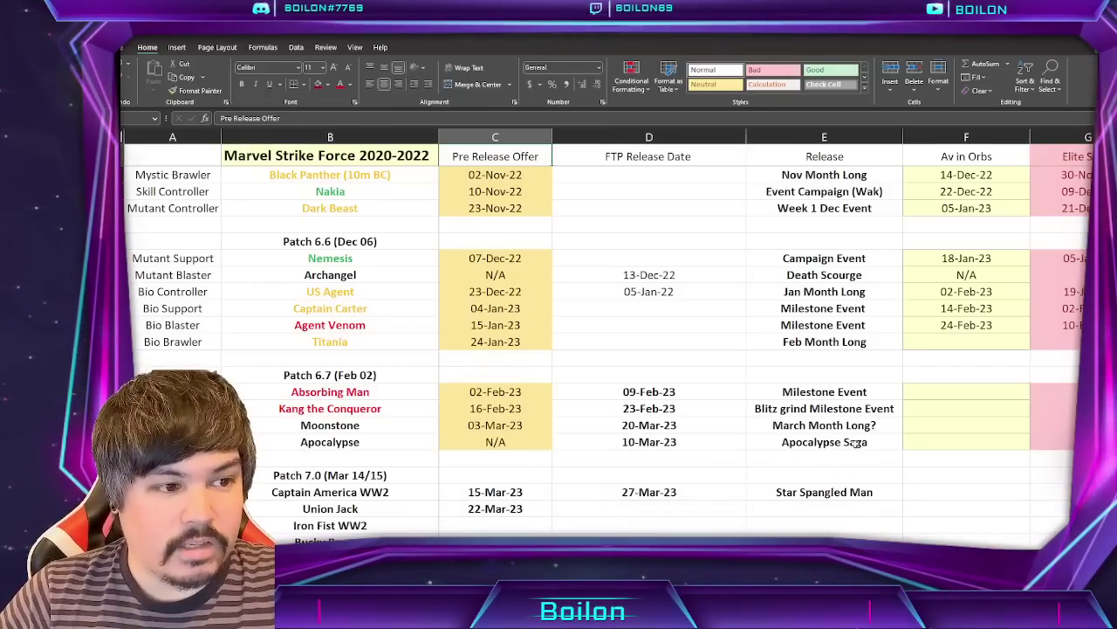
pyautogui.click(495, 342)
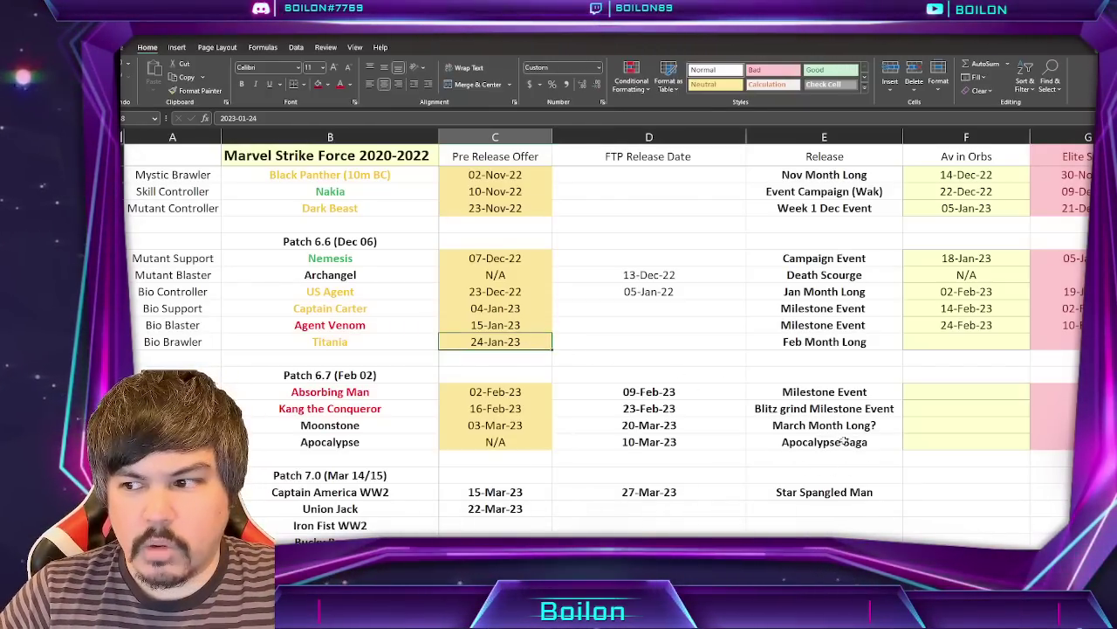
pyautogui.click(986, 326)
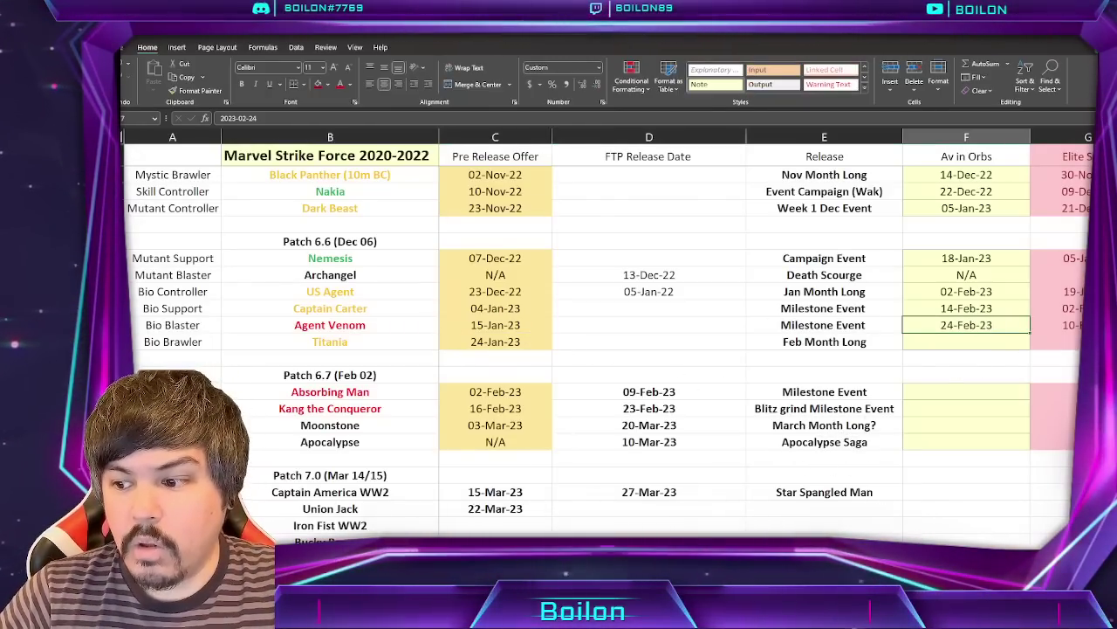
pyautogui.hscroll(3, 678, 334)
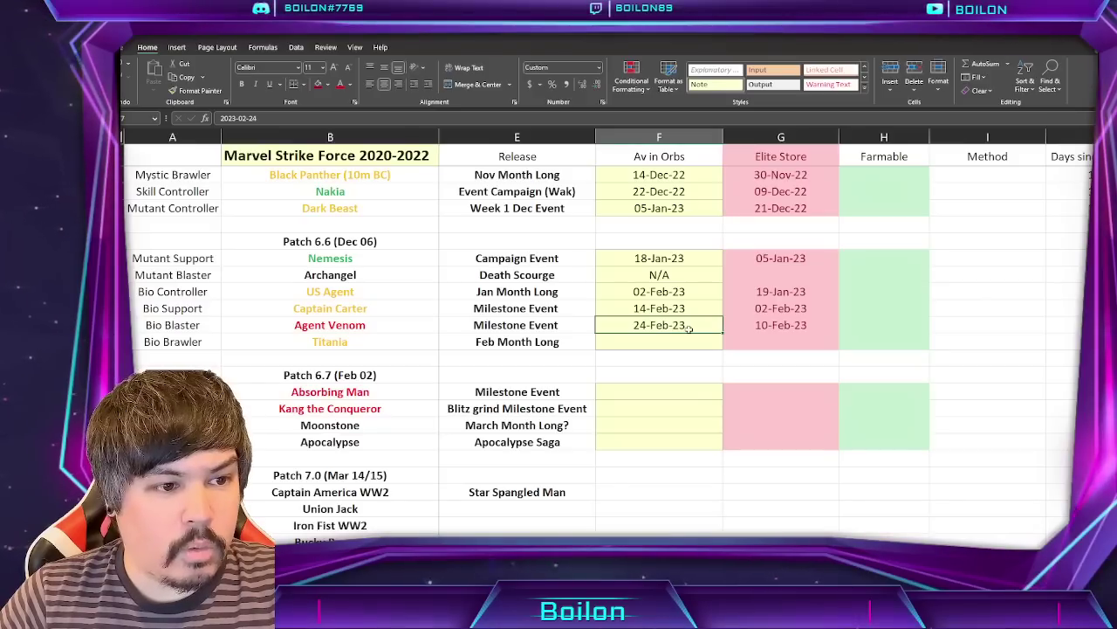
# Check Agent Venom's Elite Store date, and review the Av in Orbs and Elite Store dates for Sunfire and Mighty Thor under Patch 6.2.
pyautogui.click(780, 325)
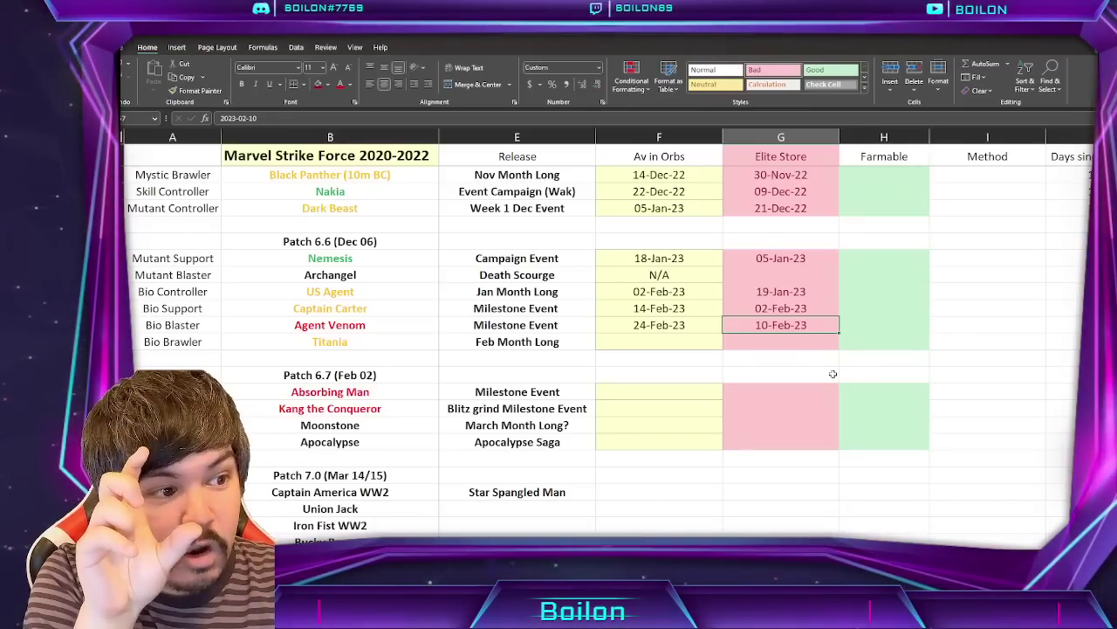
pyautogui.scroll(4, 768, 291)
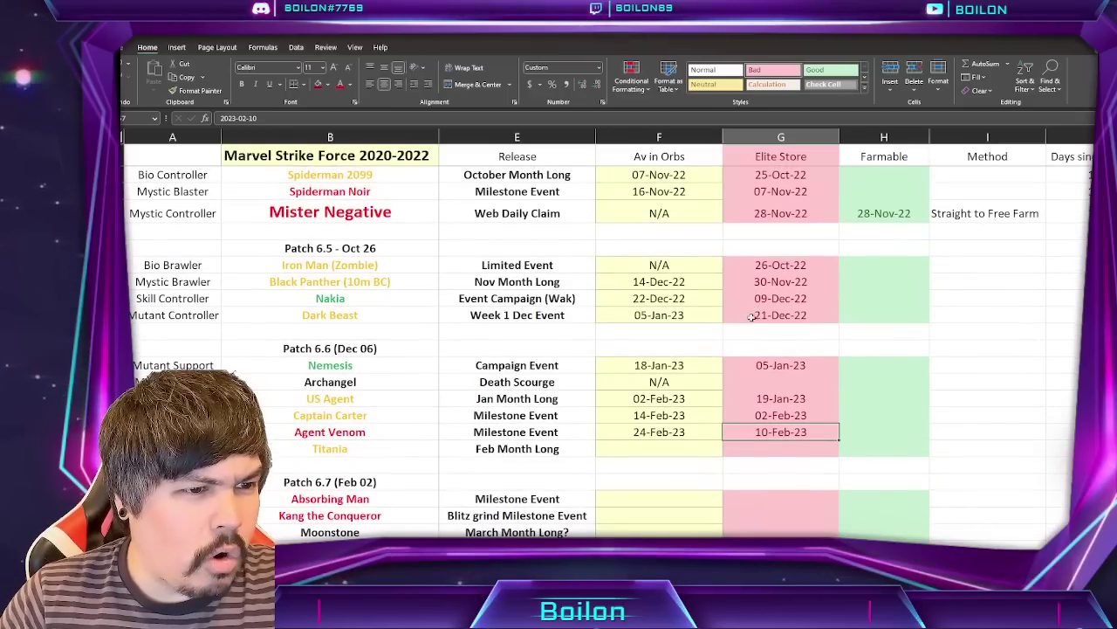
pyautogui.scroll(2, 730, 327)
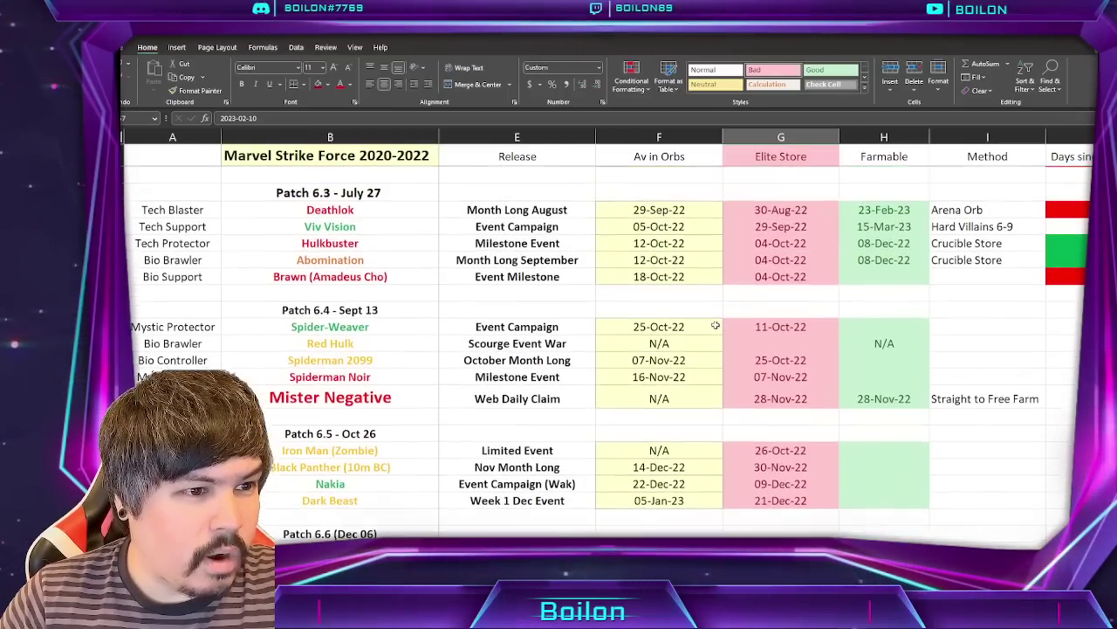
pyautogui.scroll(3, 674, 223)
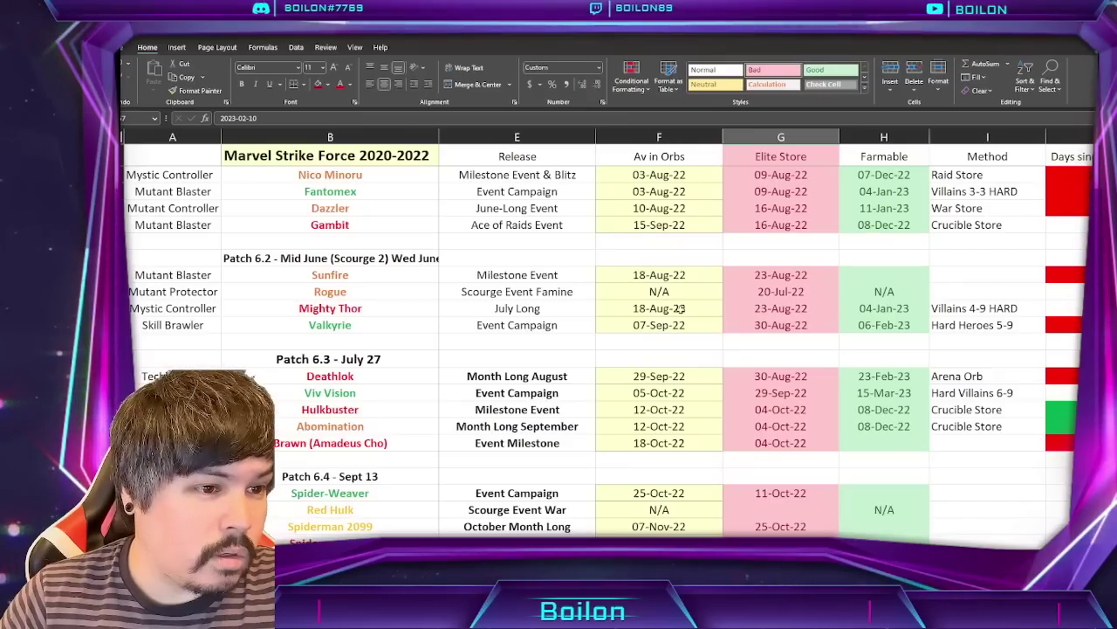
pyautogui.click(679, 314)
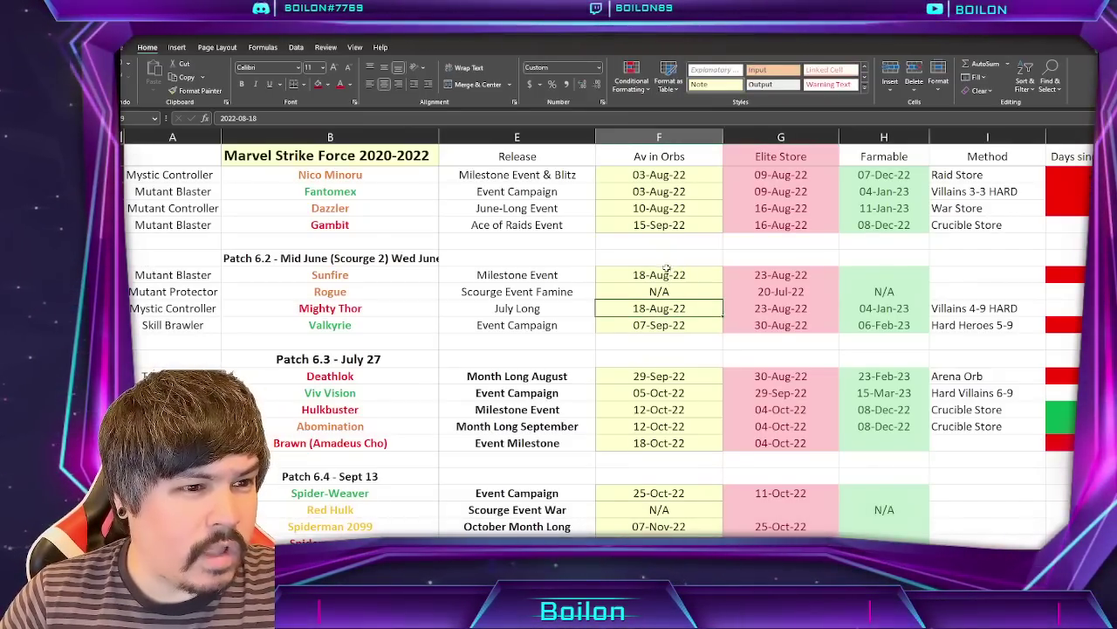
pyautogui.click(670, 276)
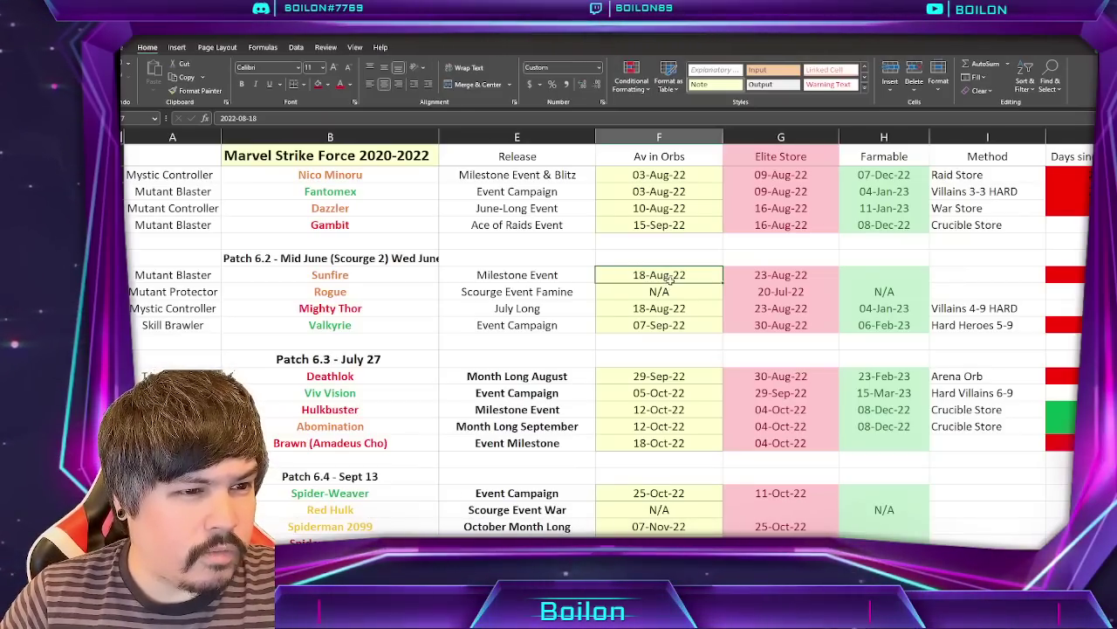
pyautogui.click(668, 308)
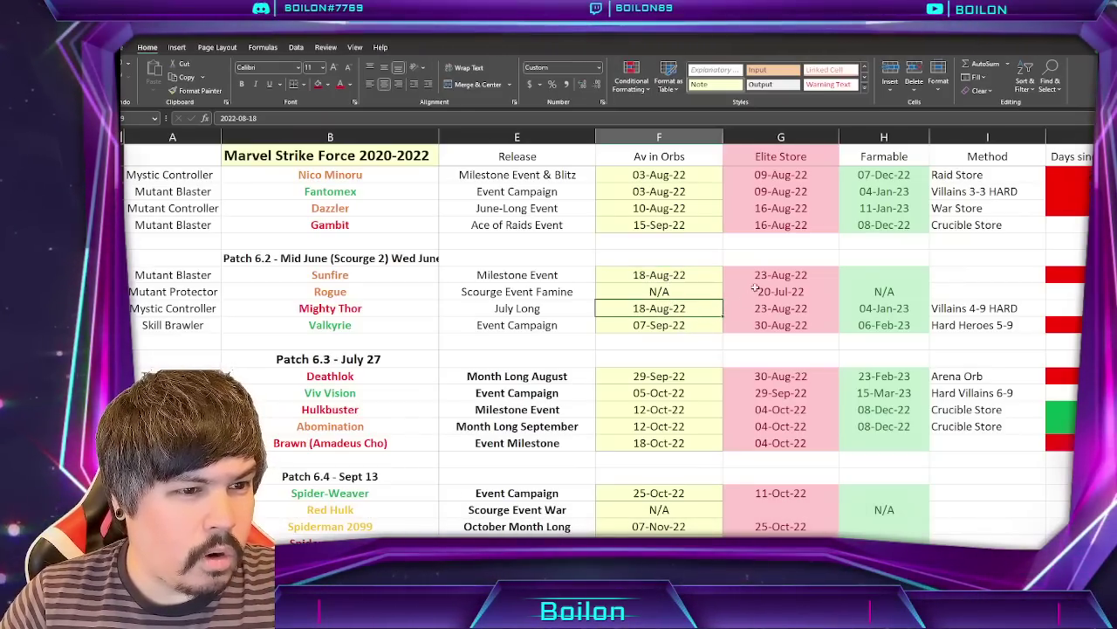
pyautogui.click(781, 275)
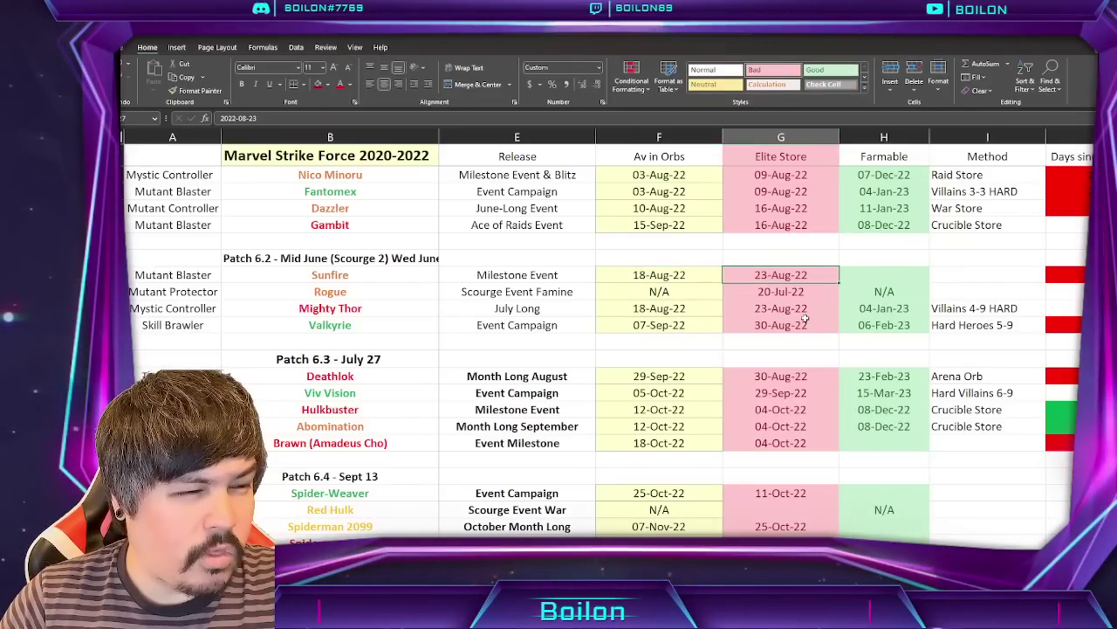
# Compare Valkyrie's Av in Orbs date with her Elite Store date under Patch 6.2.
pyautogui.scroll(-1, 820, 323)
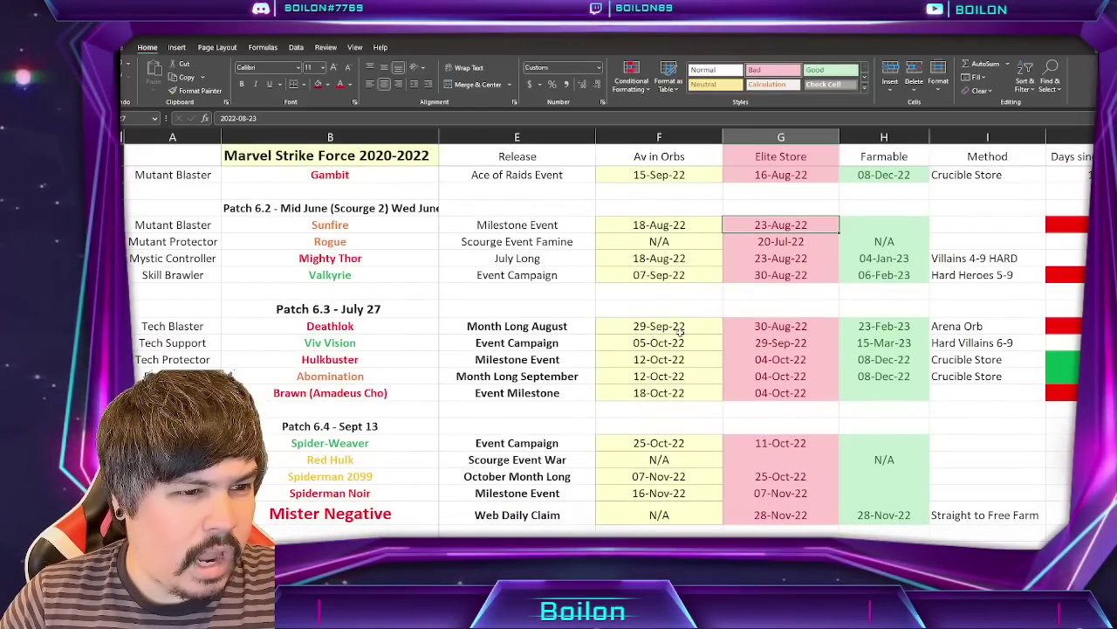
pyautogui.click(684, 278)
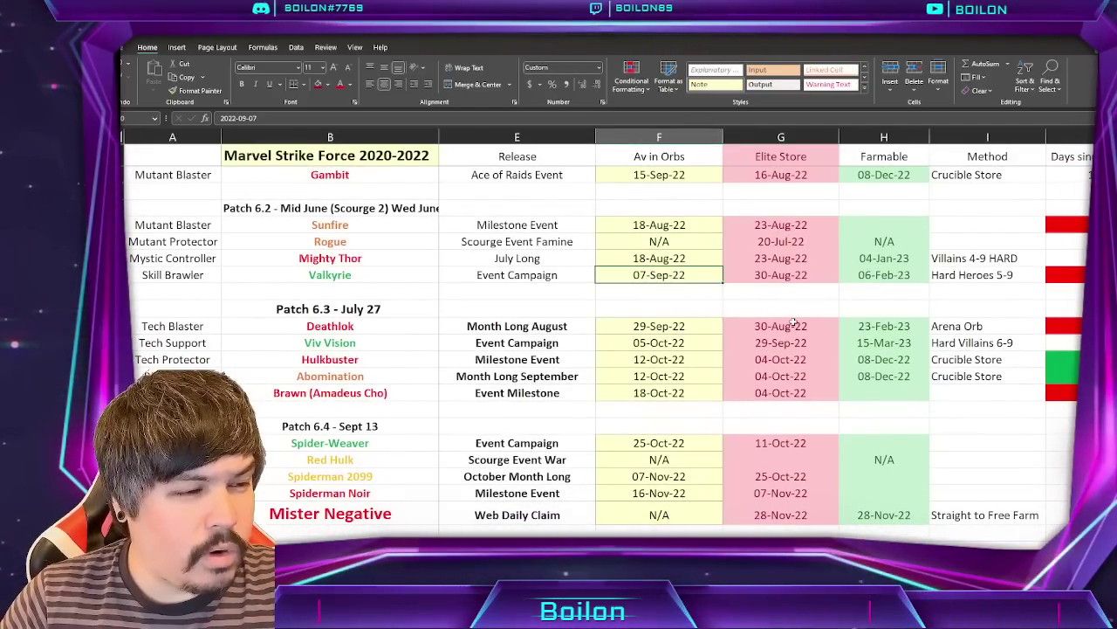
pyautogui.click(804, 277)
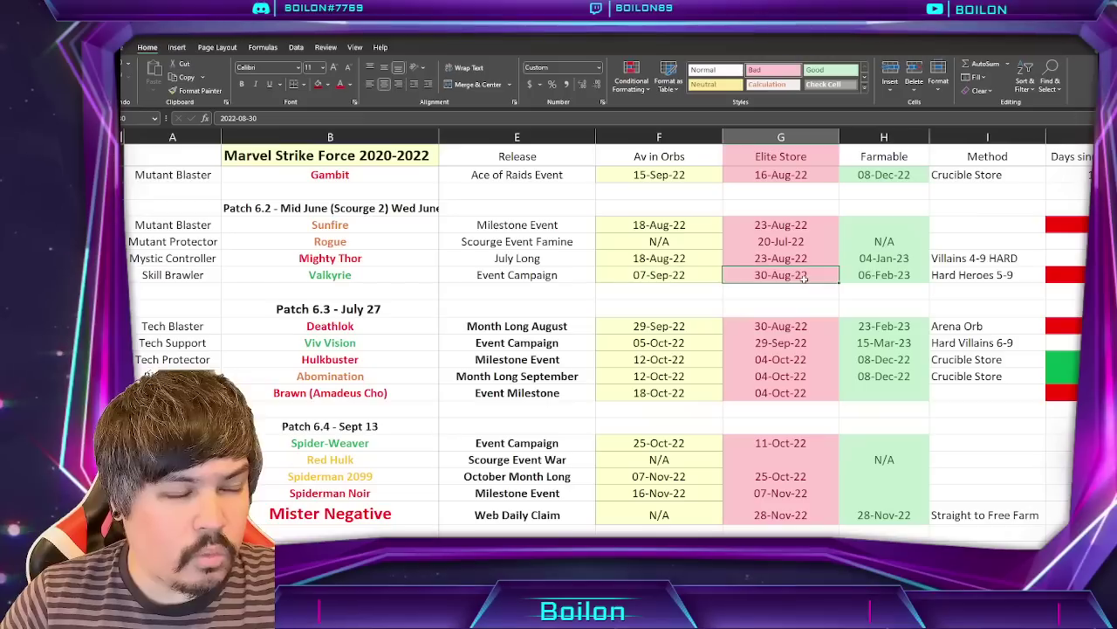
pyautogui.press('Left')
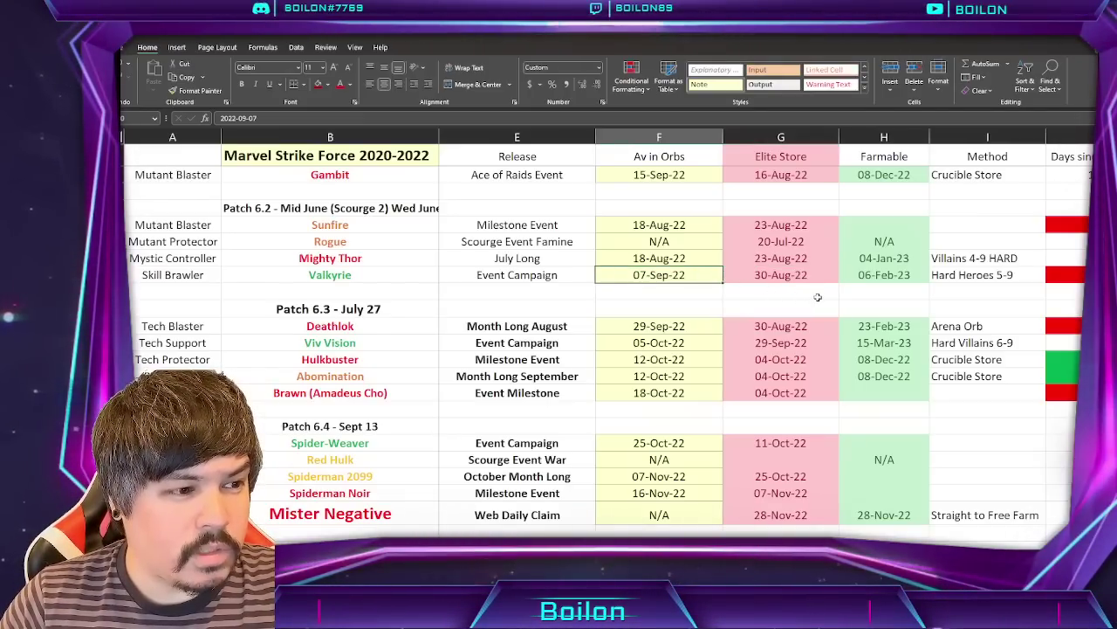
# Return to Patch 6.6 and check Titania's Pre Release Offer, Av in Orbs and Elite Store cells, plus Agent Venom's Elite Store date.
pyautogui.scroll(-3, 817, 297)
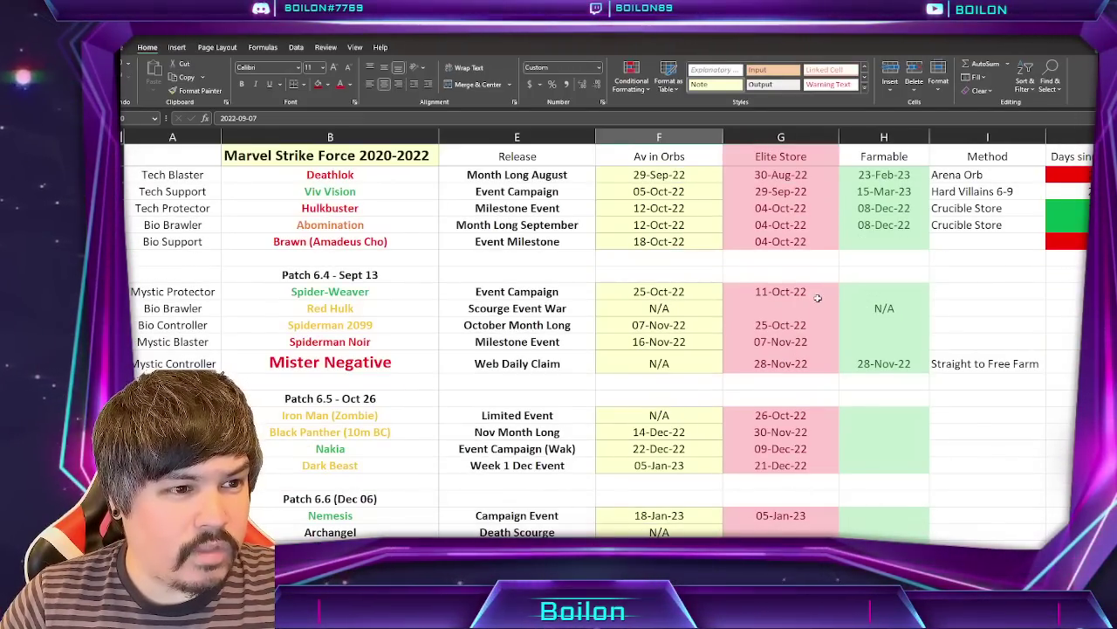
pyautogui.scroll(-4, 817, 297)
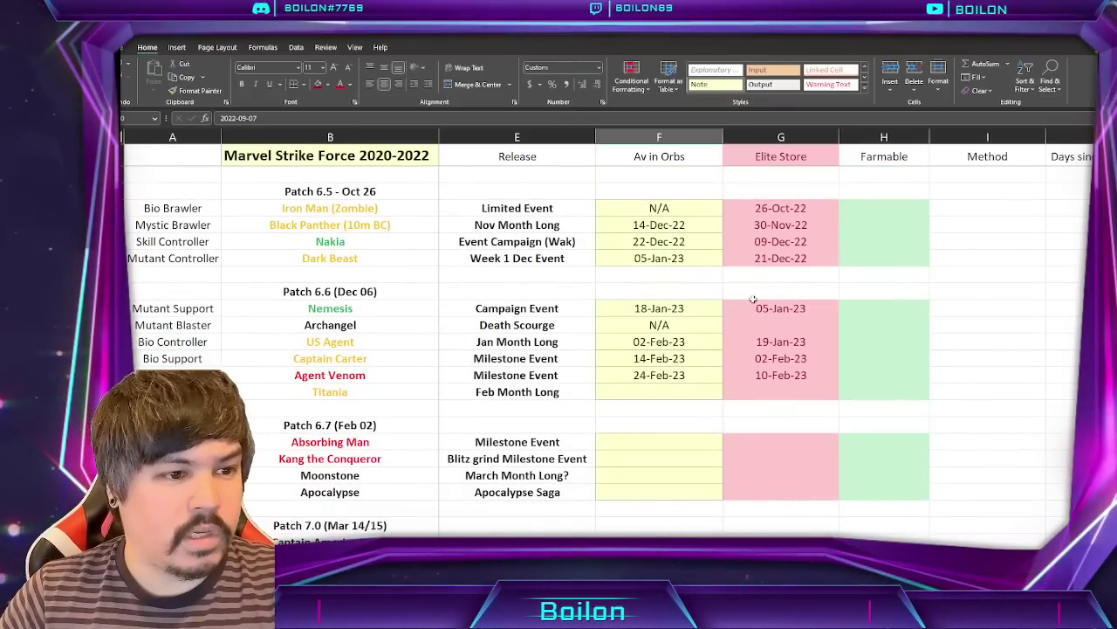
pyautogui.scroll(-2, 751, 296)
pyautogui.hscroll(-3, 666, 274)
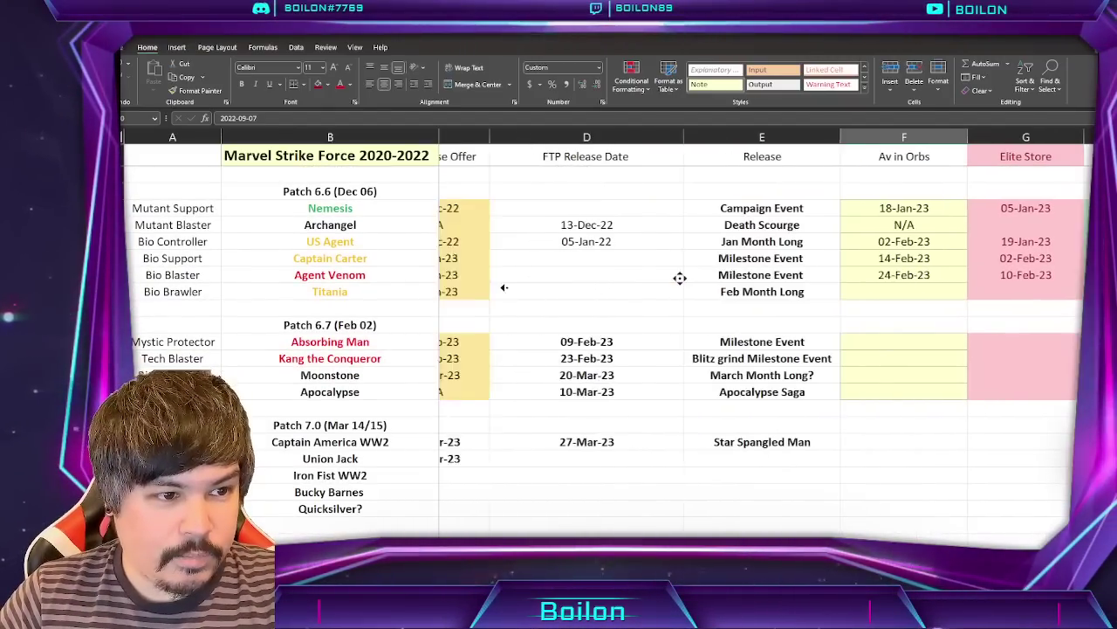
pyautogui.click(495, 291)
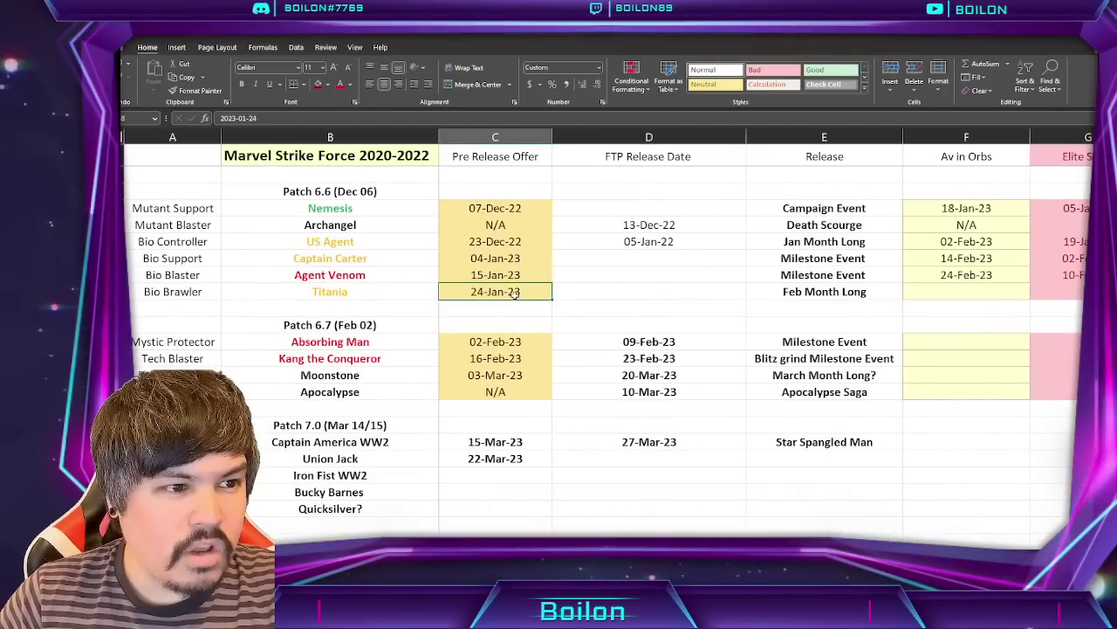
pyautogui.click(956, 293)
pyautogui.click(1038, 292)
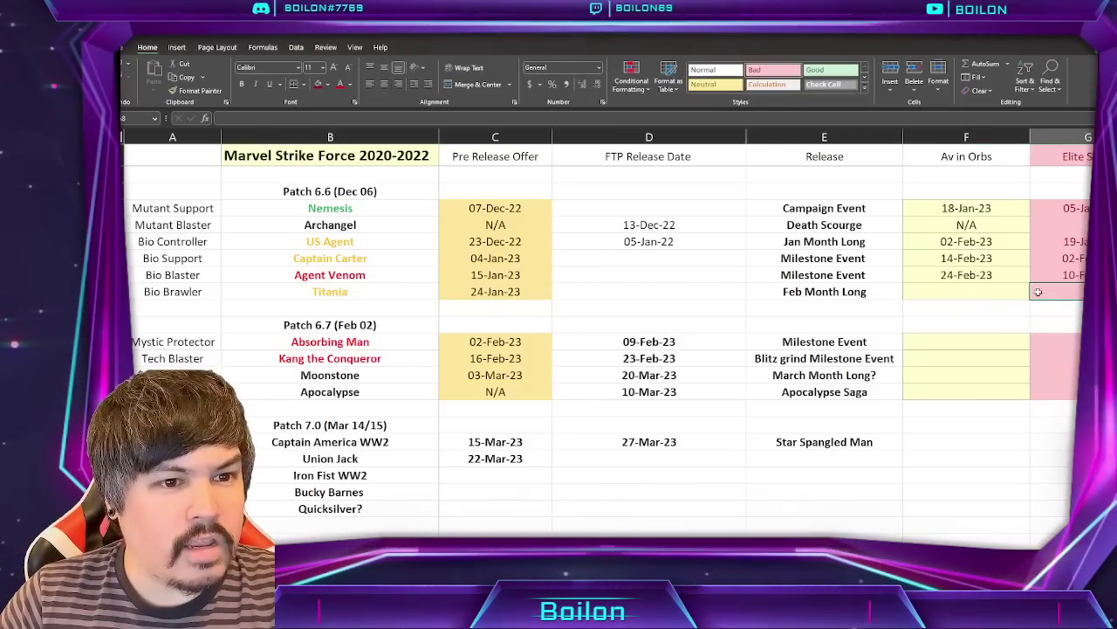
pyautogui.hscroll(2, 890, 462)
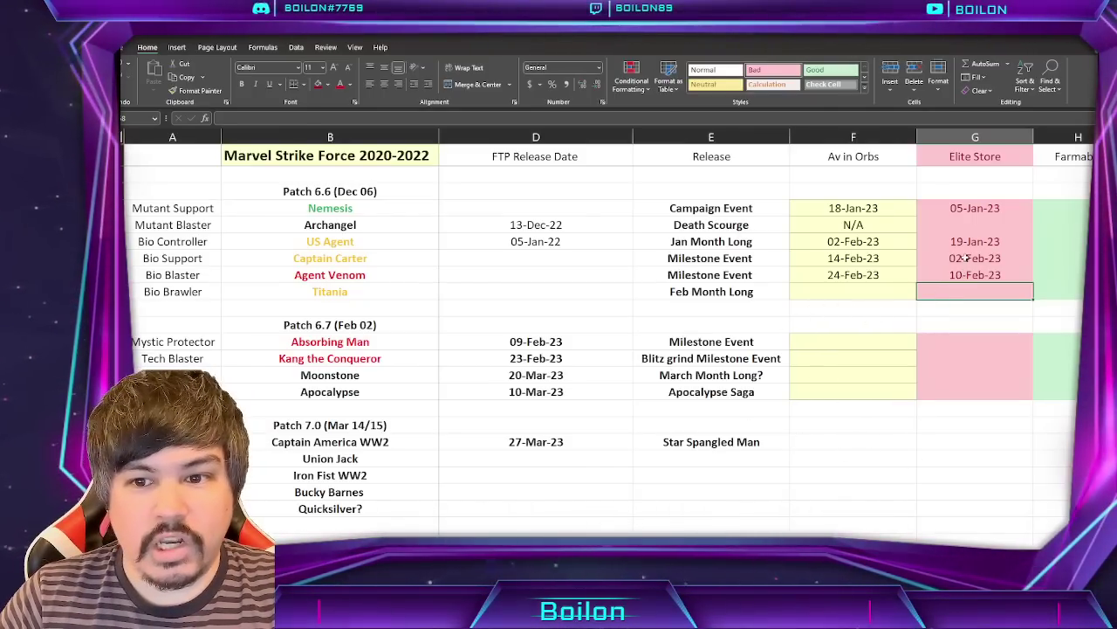
pyautogui.click(958, 274)
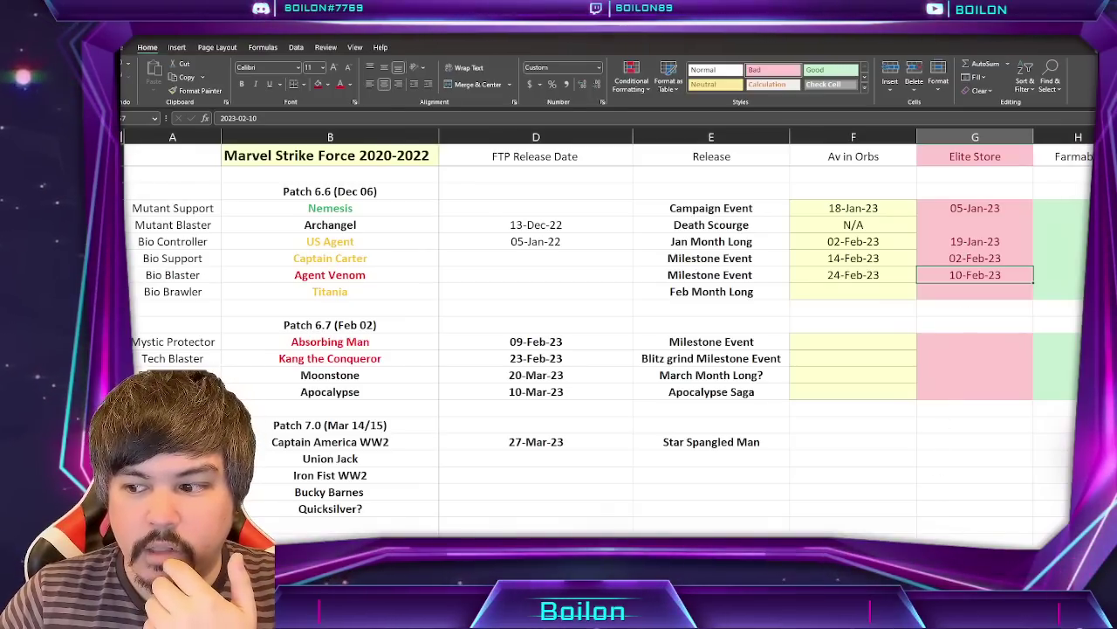
# Compare Nemesis's Pre Release Offer date with the character's Elite Store and Av in Orbs dates.
pyautogui.hotkey('ctrl', 'z')
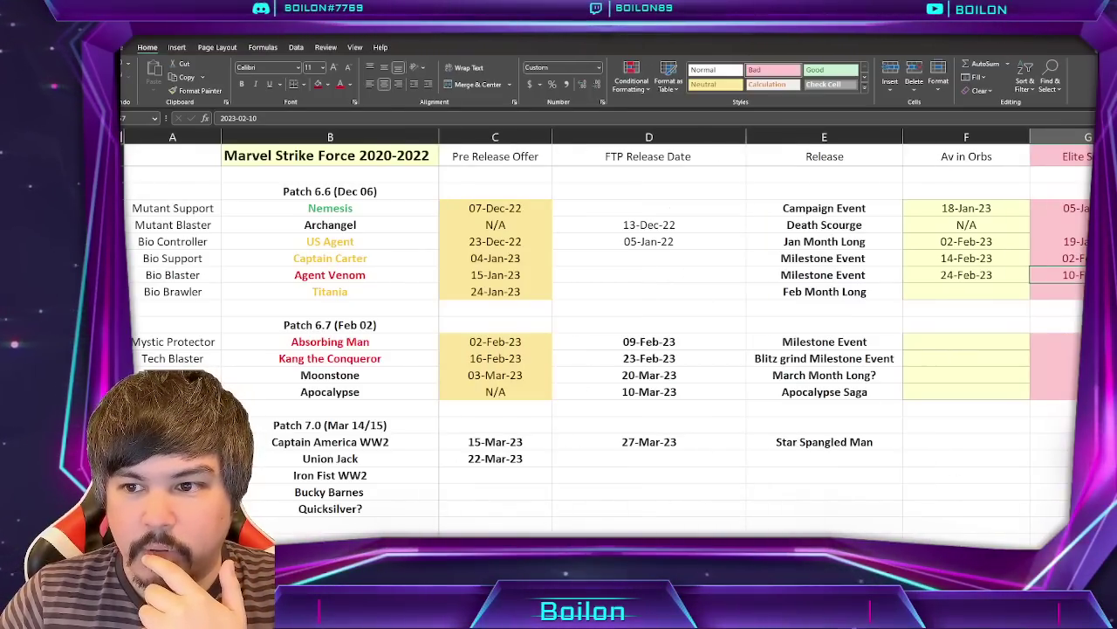
pyautogui.click(513, 208)
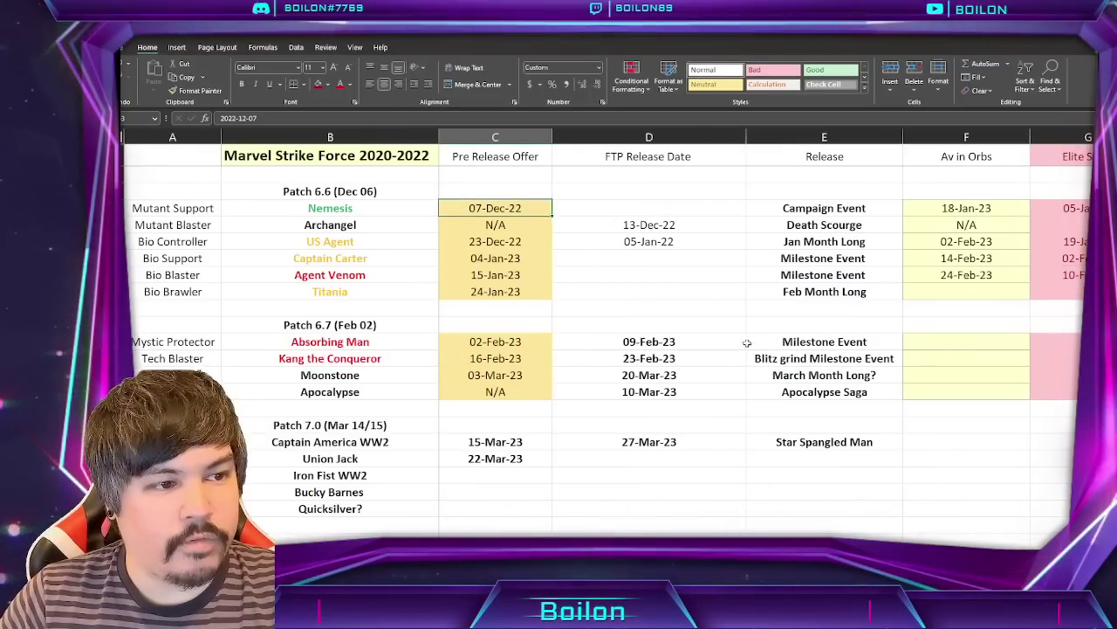
pyautogui.hscroll(3, 746, 341)
pyautogui.hscroll(1, 793, 262)
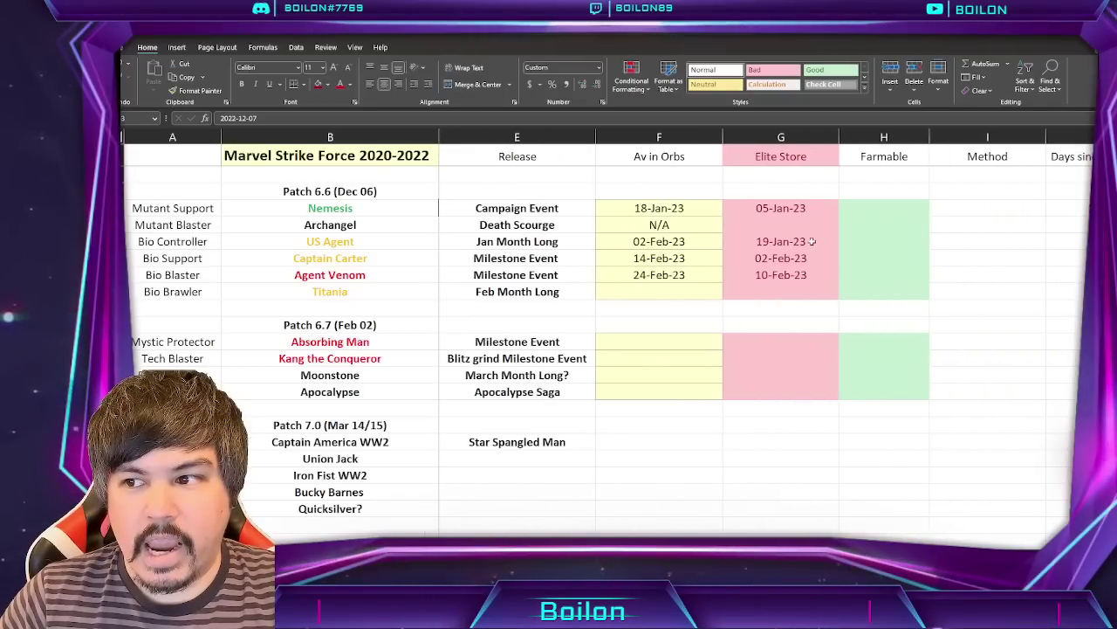
pyautogui.click(794, 208)
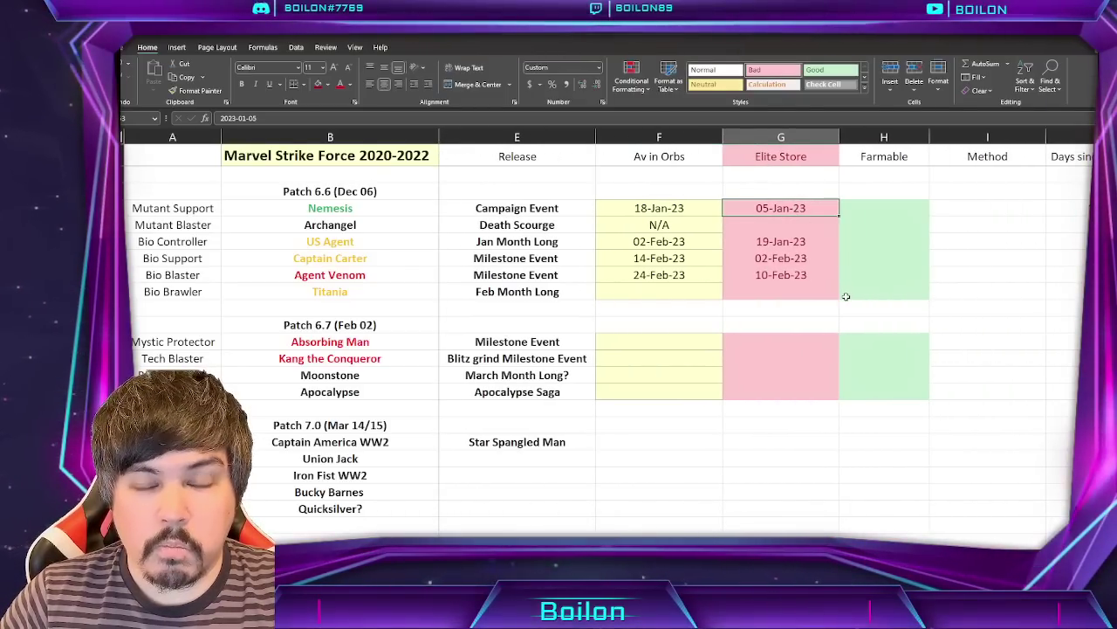
pyautogui.click(677, 208)
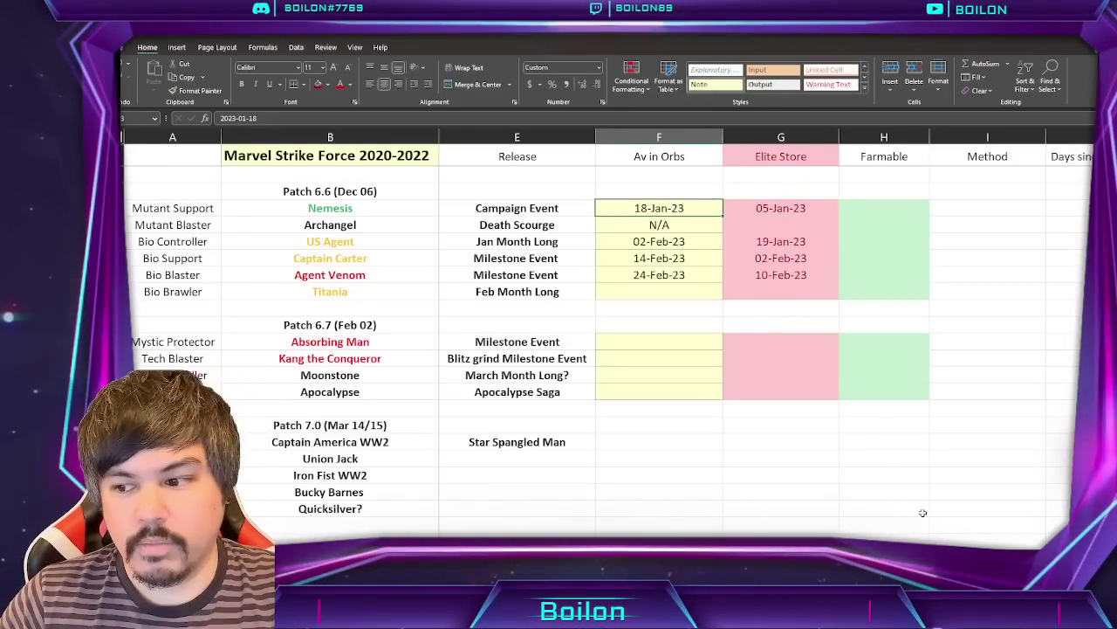
# Compare Agent Venom's Pre Release Offer date with the character's Av in Orbs and Elite Store dates.
pyautogui.hotkey('ctrl', 'z')
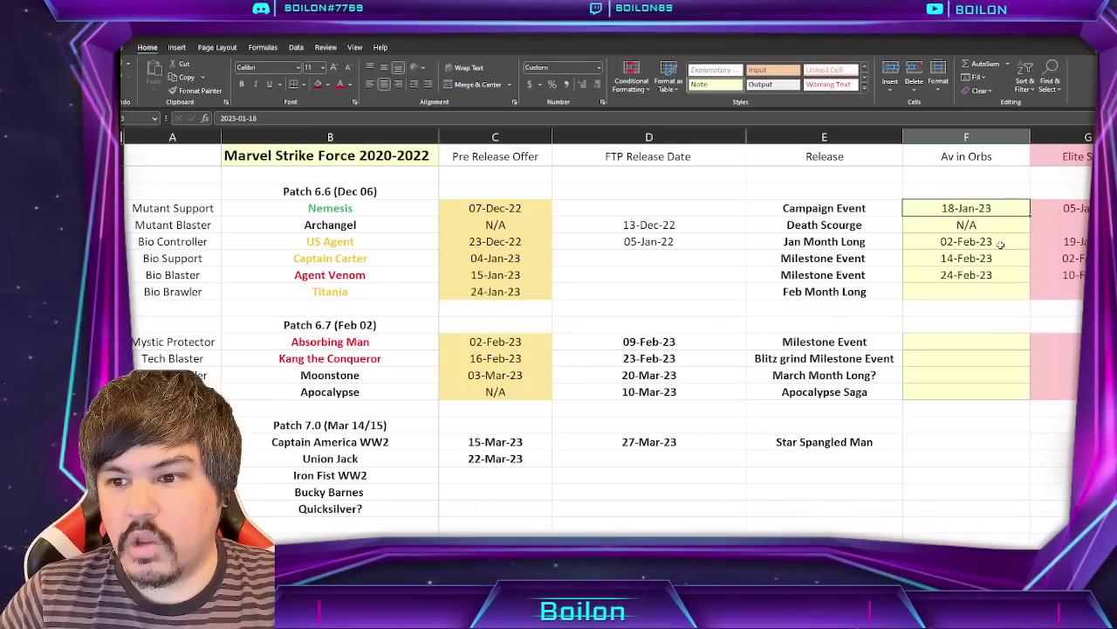
pyautogui.click(510, 275)
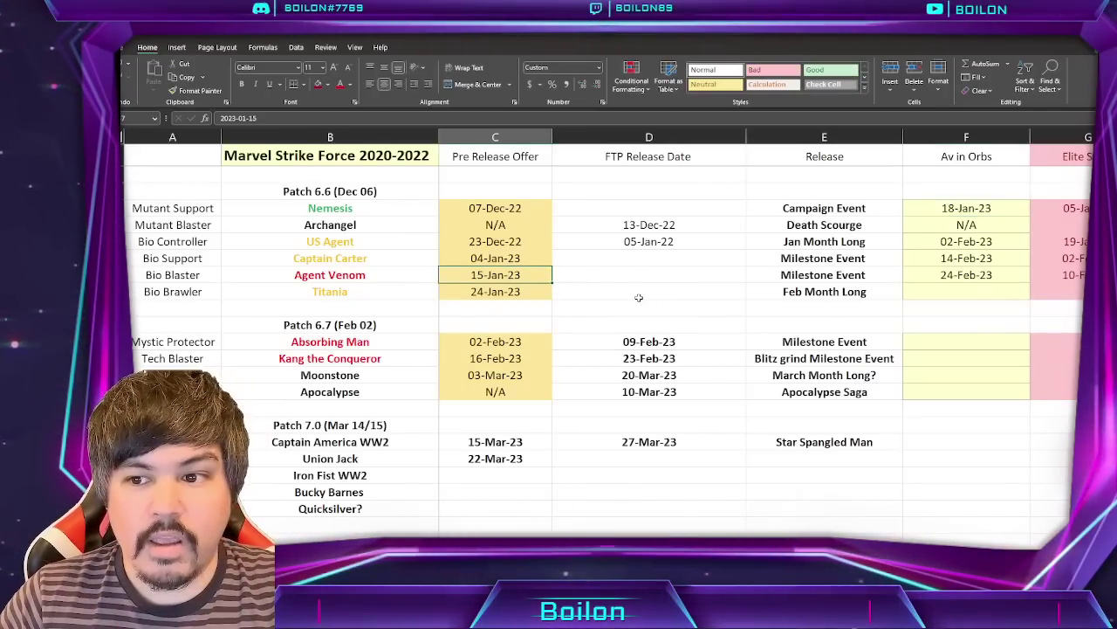
pyautogui.hscroll(5, 664, 314)
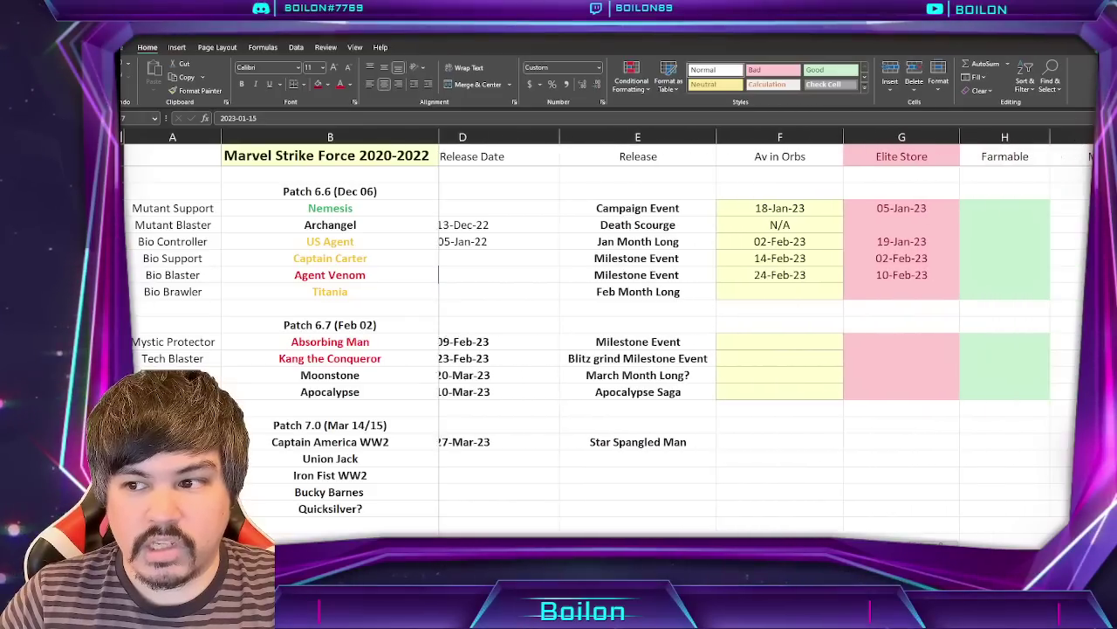
pyautogui.click(680, 275)
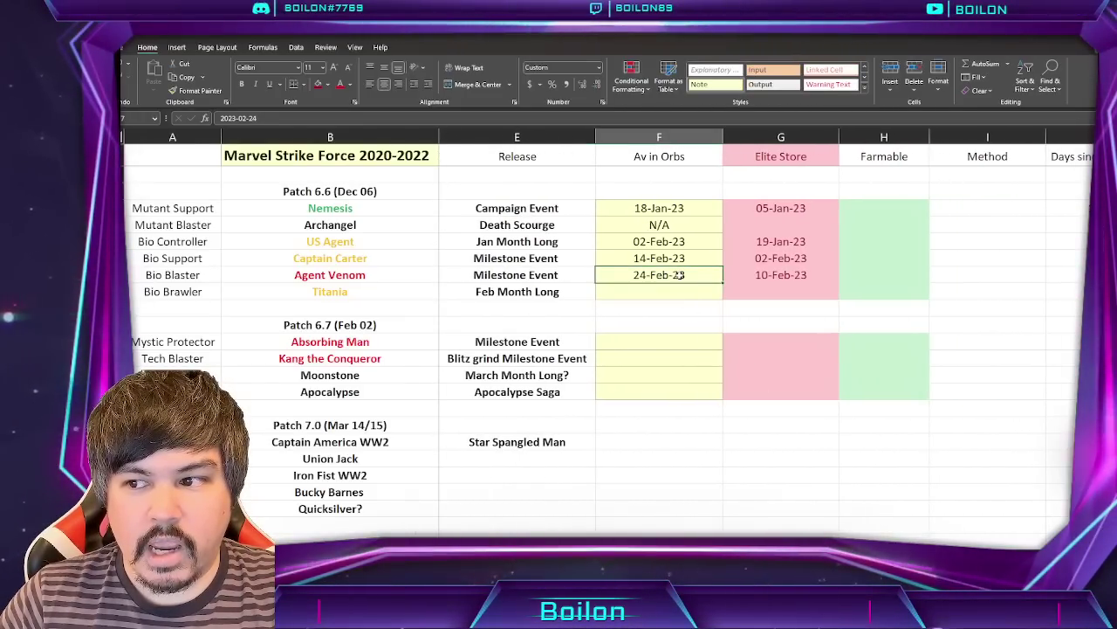
pyautogui.click(738, 275)
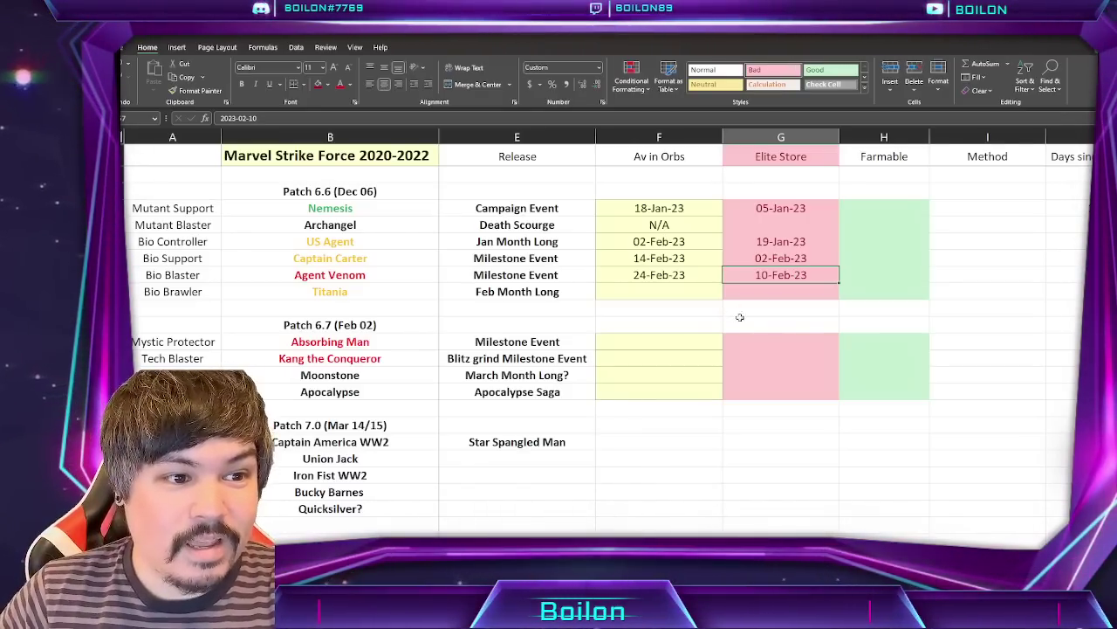
# Examine Titania's Elite Store cell against her Pre Release Offer date.
pyautogui.click(784, 343)
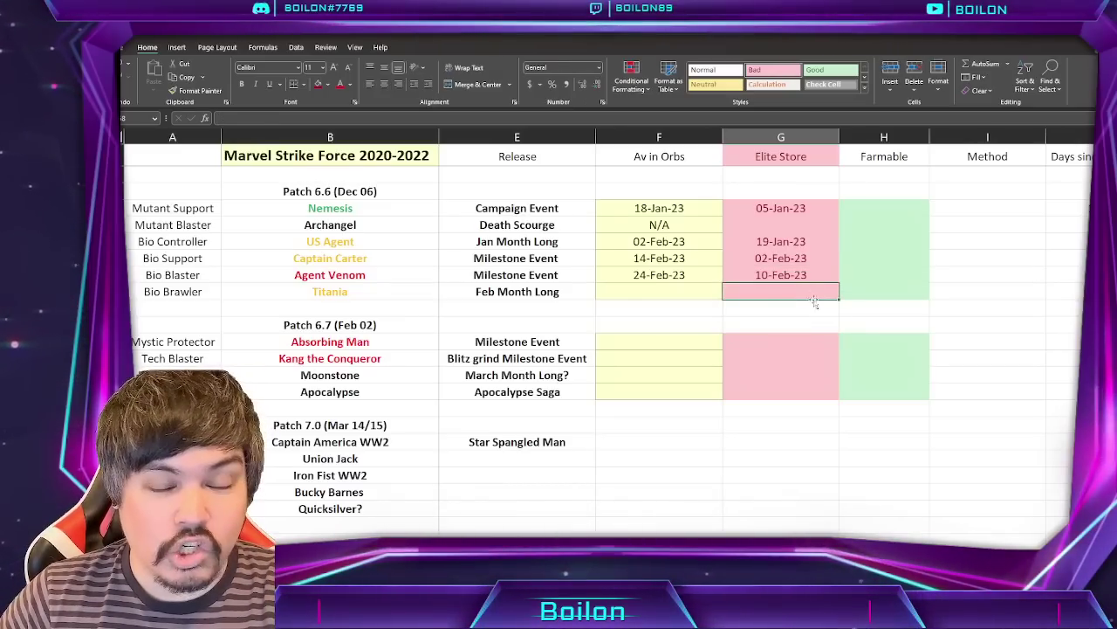
pyautogui.hotkey('ctrl', 'shift', '0')
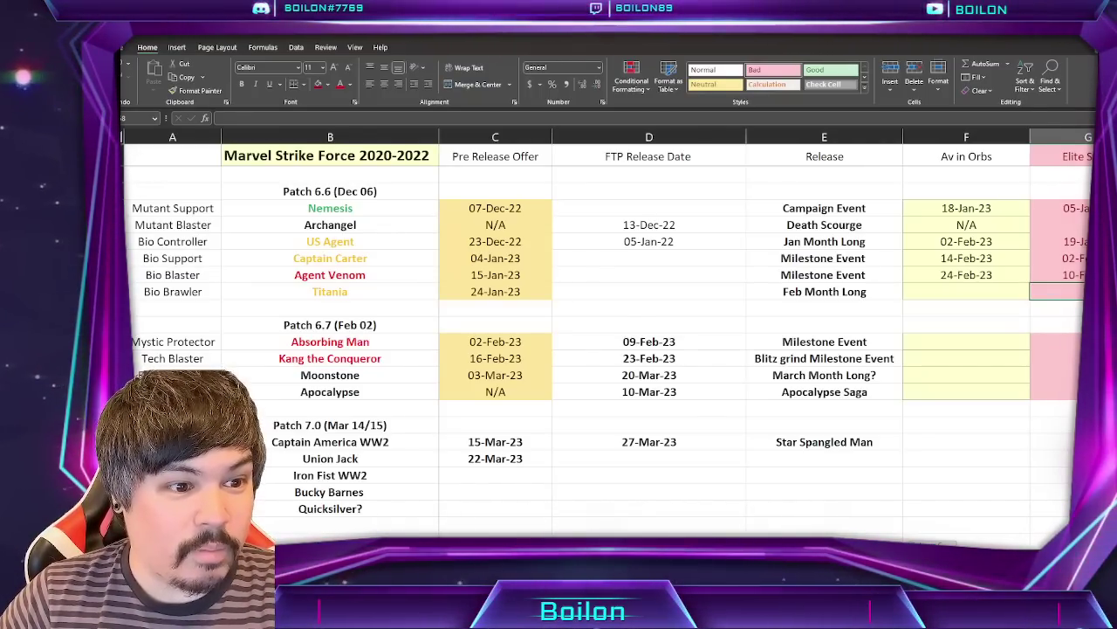
pyautogui.hscroll(3, 941, 543)
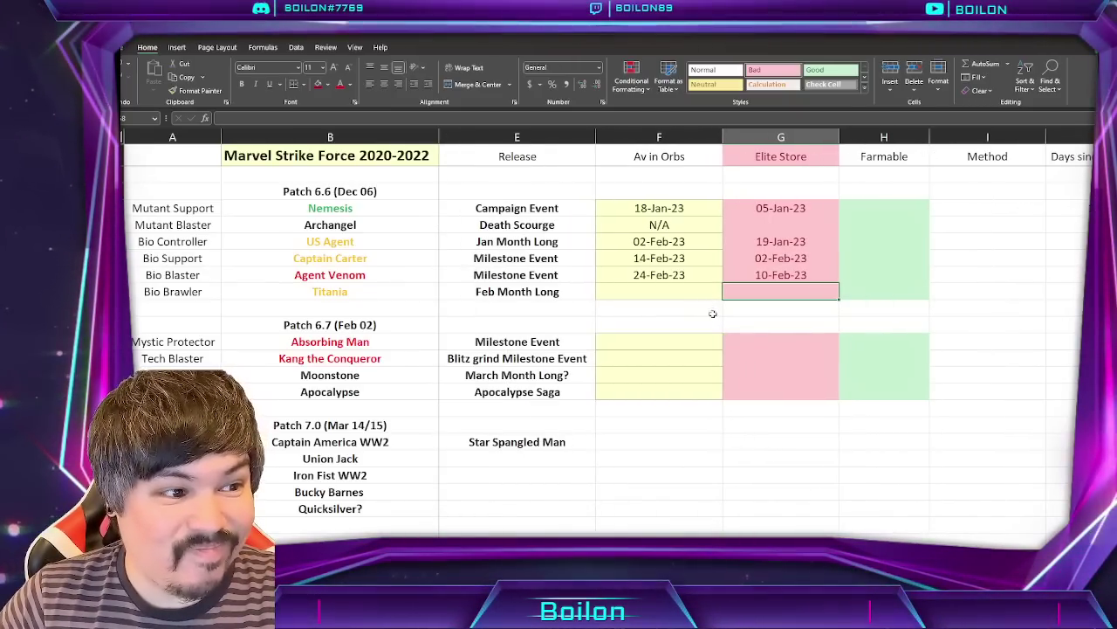
# Check Absorbing Man's Pre Release Offer date and Av in Orbs cell under Patch 6.7.
pyautogui.hscroll(-3, 716, 307)
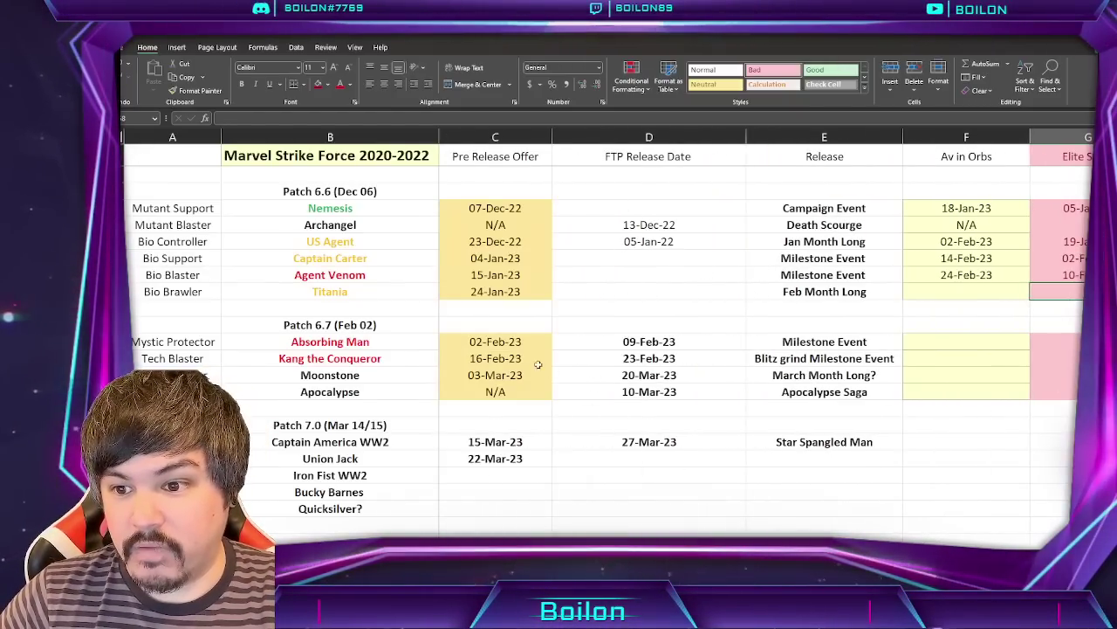
pyautogui.click(519, 340)
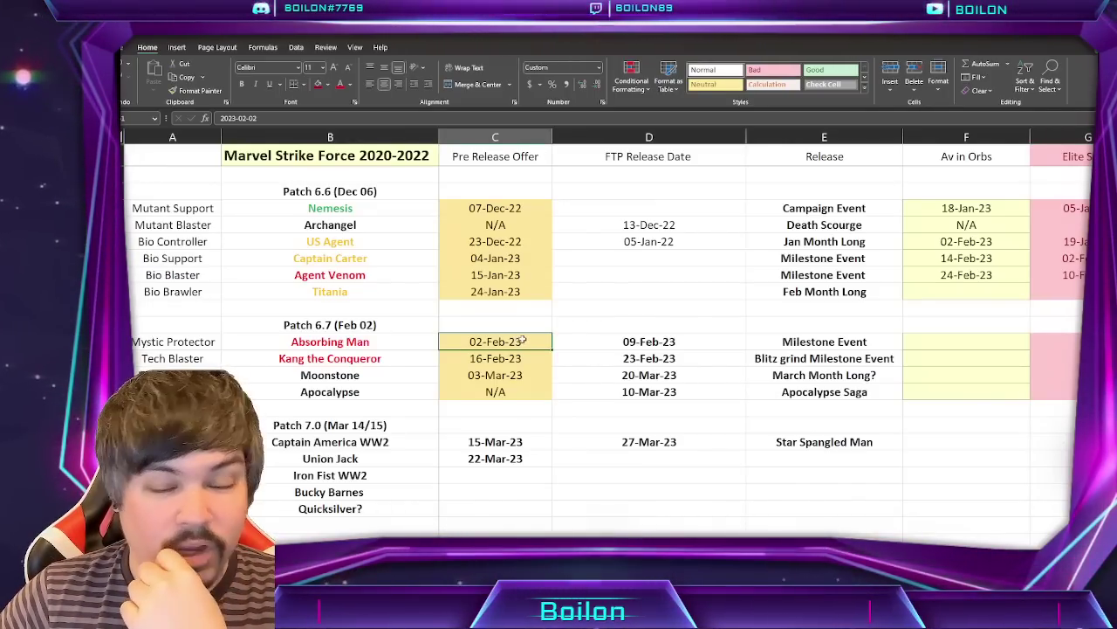
pyautogui.click(985, 337)
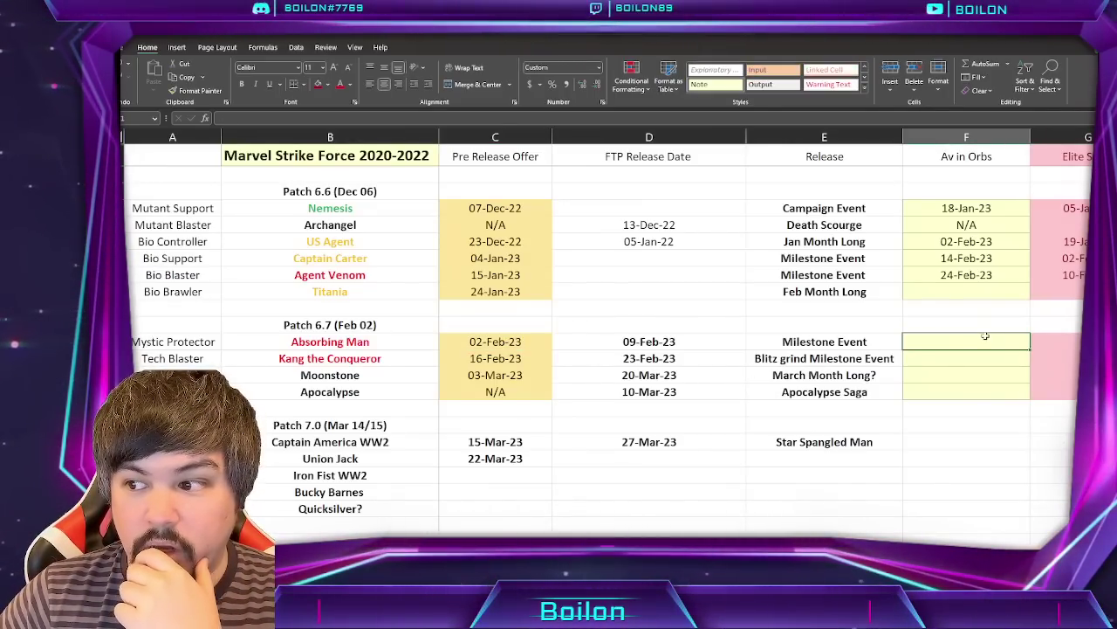
# Check Kang the Conqueror's Pre Release Offer date and the Av in Orbs and Elite Store cells under Patch 6.7.
pyautogui.click(469, 358)
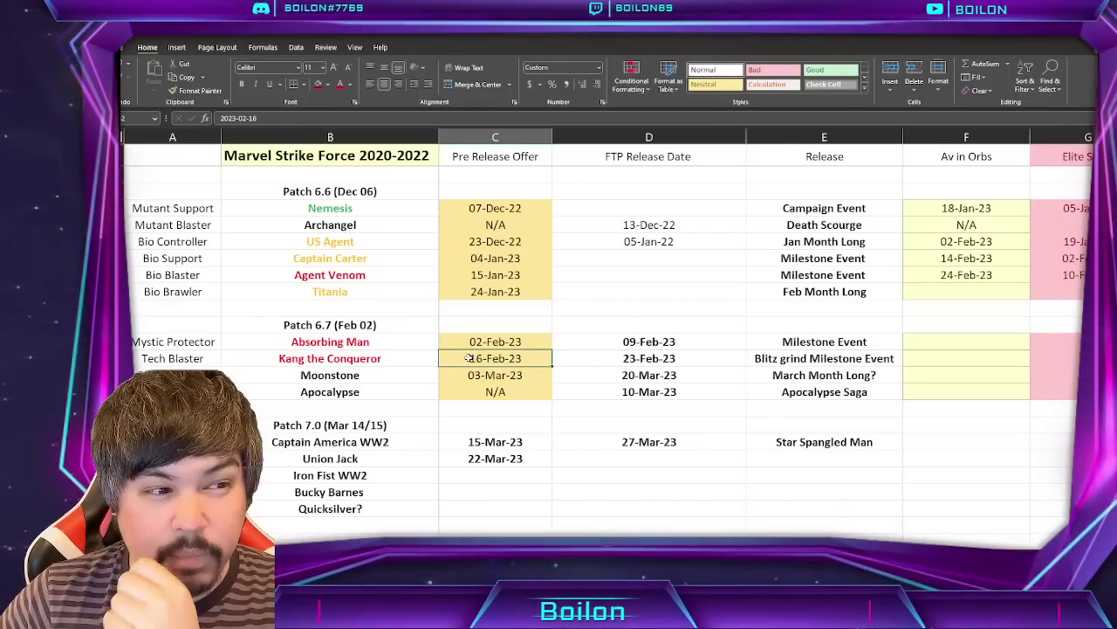
pyautogui.hotkey('ctrl', '0')
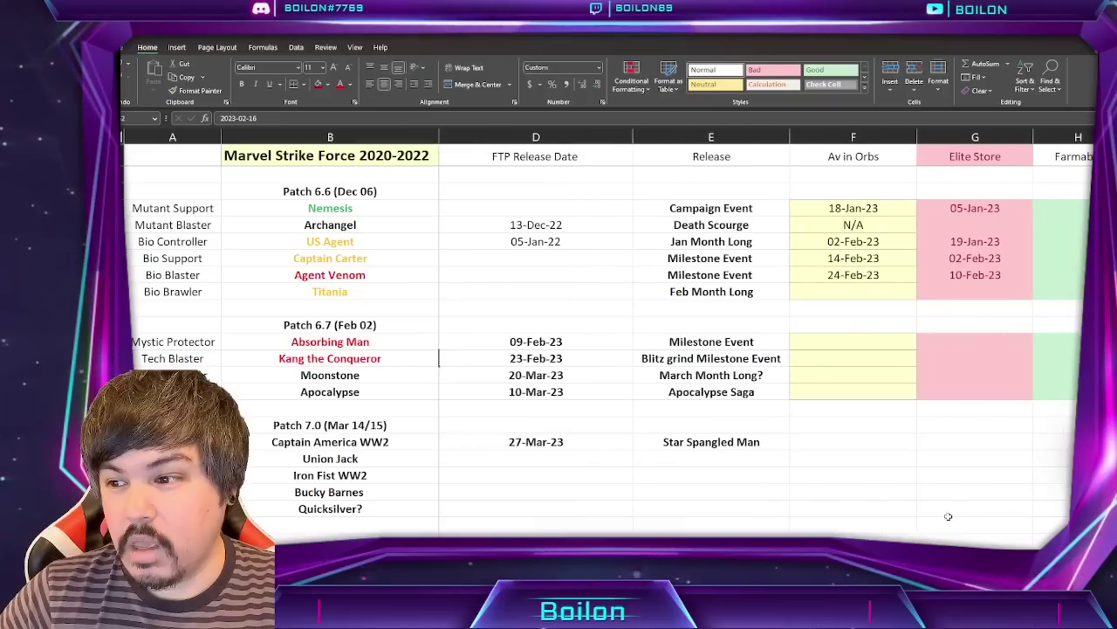
pyautogui.click(845, 344)
pyautogui.moveTo(867, 293); pyautogui.dragTo(925, 349)
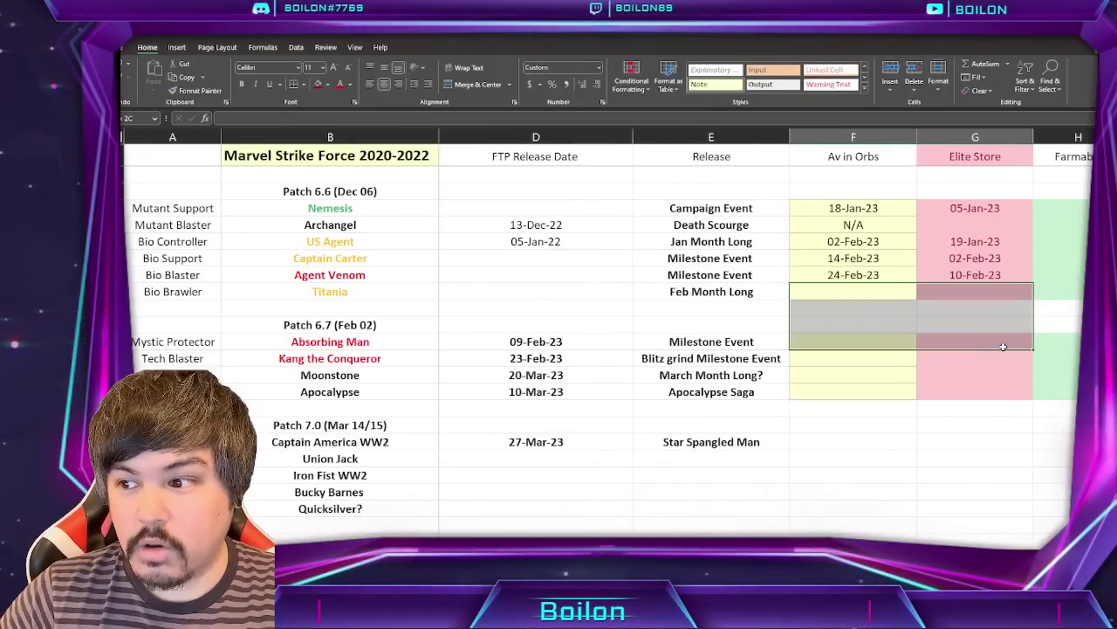
pyautogui.click(830, 392)
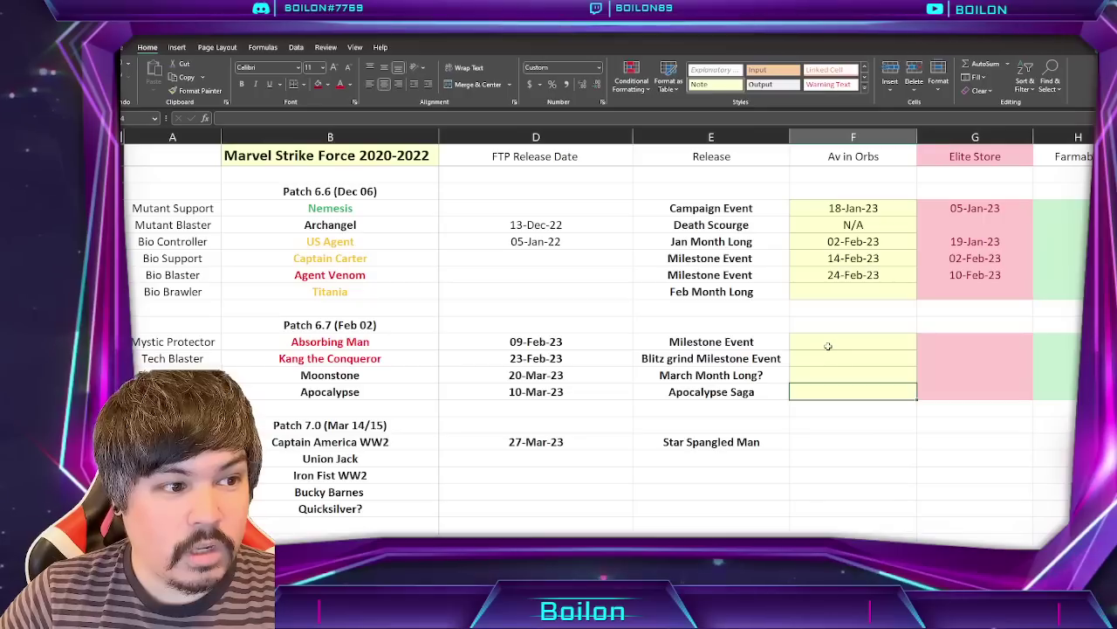
pyautogui.click(943, 356)
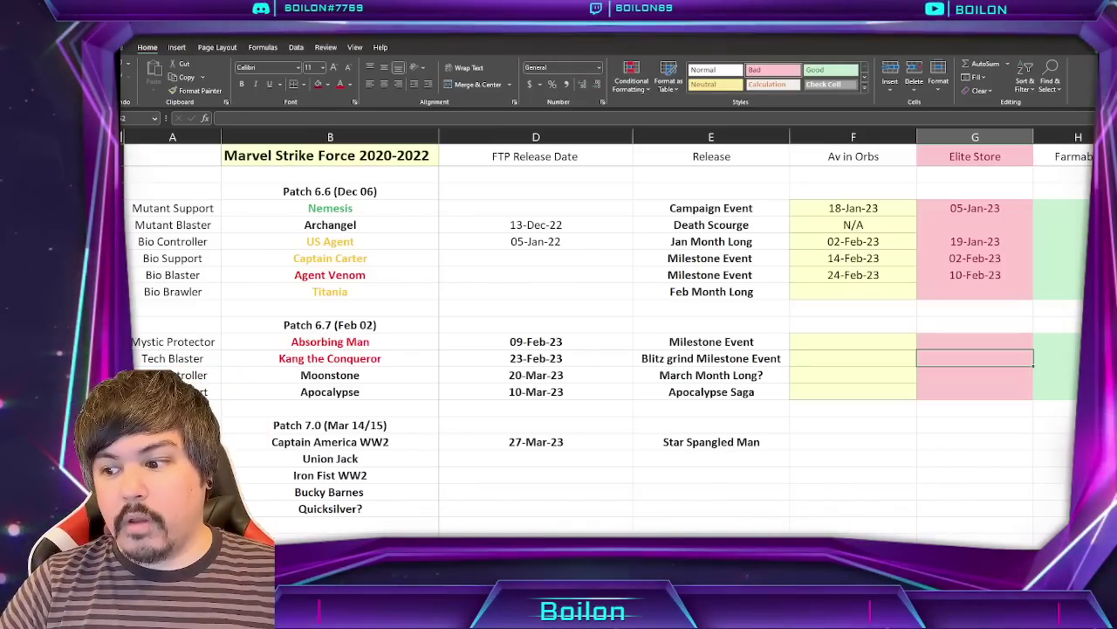
# Examine Absorbing Man's Farmable, Av in Orbs and Elite Store cells alongside Kang the Conqueror's Elite Store cell.
pyautogui.hscroll(1, 934, 402)
pyautogui.click(877, 342)
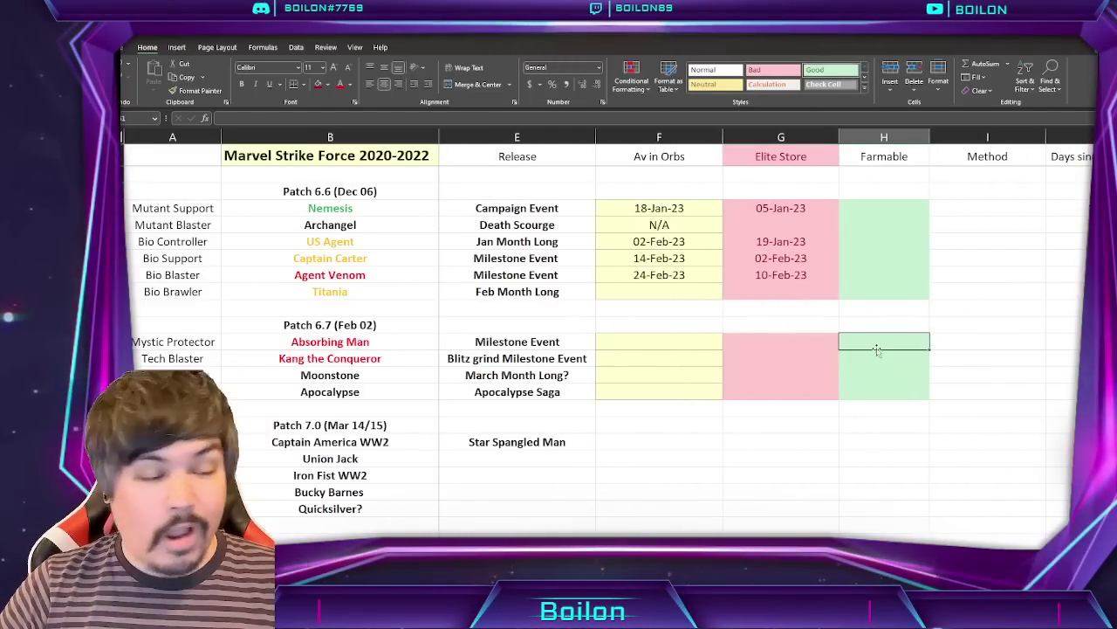
pyautogui.click(786, 357)
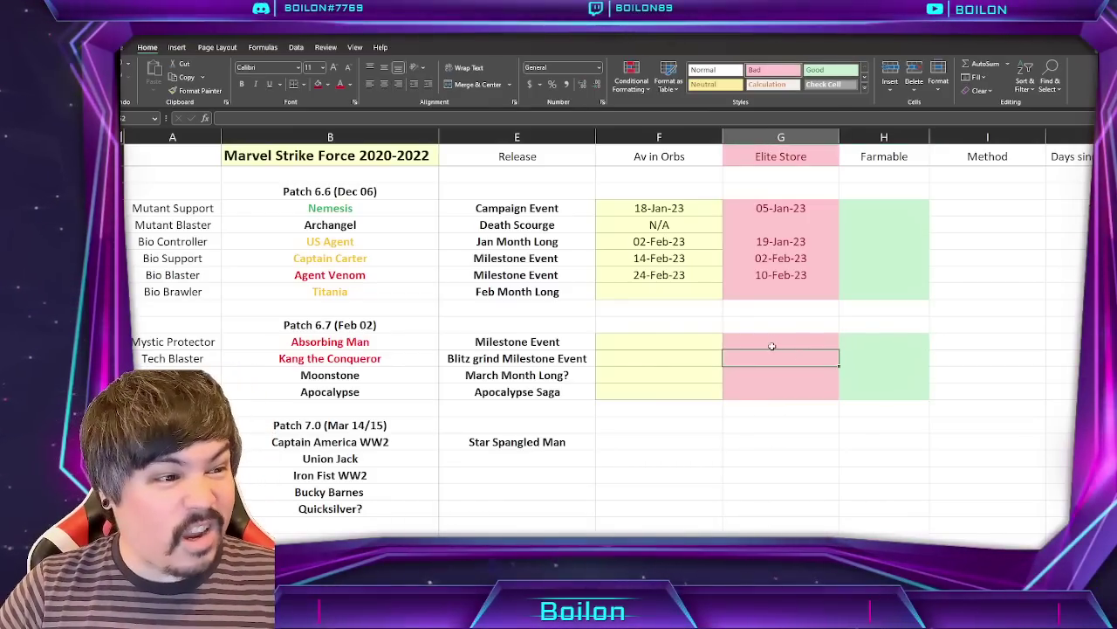
pyautogui.click(704, 339)
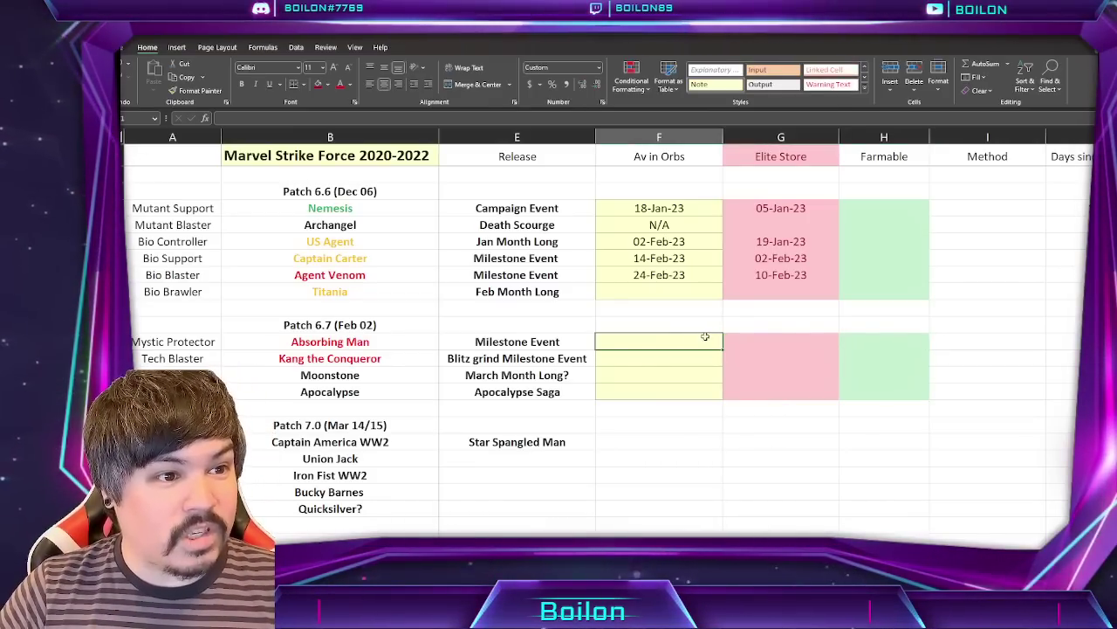
pyautogui.click(786, 343)
pyautogui.click(704, 340)
pyautogui.click(758, 338)
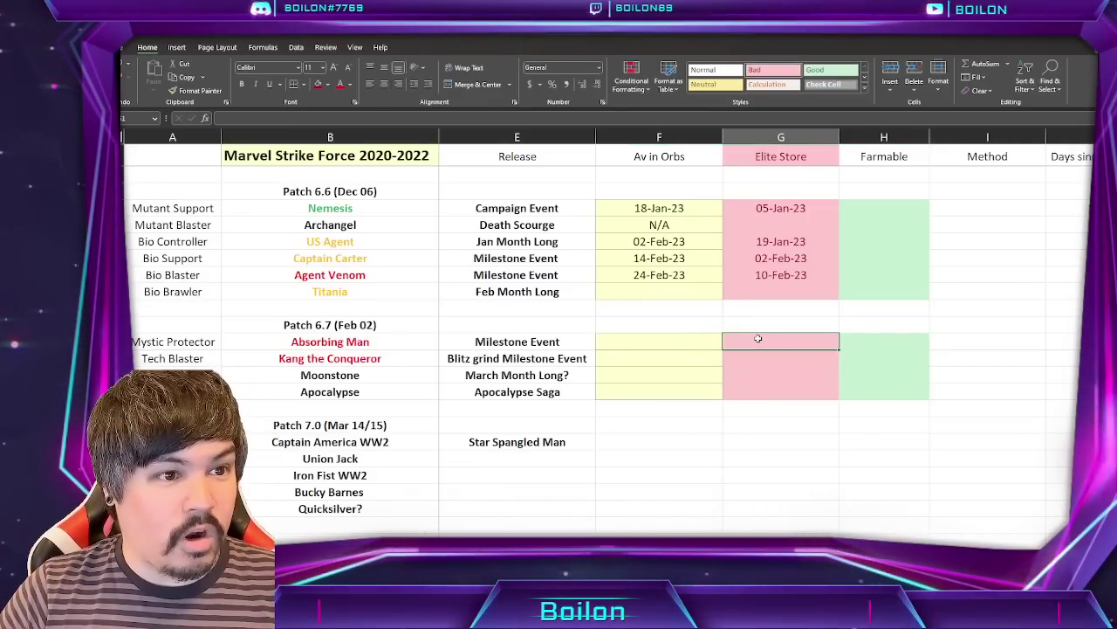
# Compare the Pre Release Offer dates of Captain America WW2 and Union Jack under Patch 7.0.
pyautogui.keyDown('ctrl'); pyautogui.scroll(-1, 769, 342); pyautogui.keyUp('ctrl')
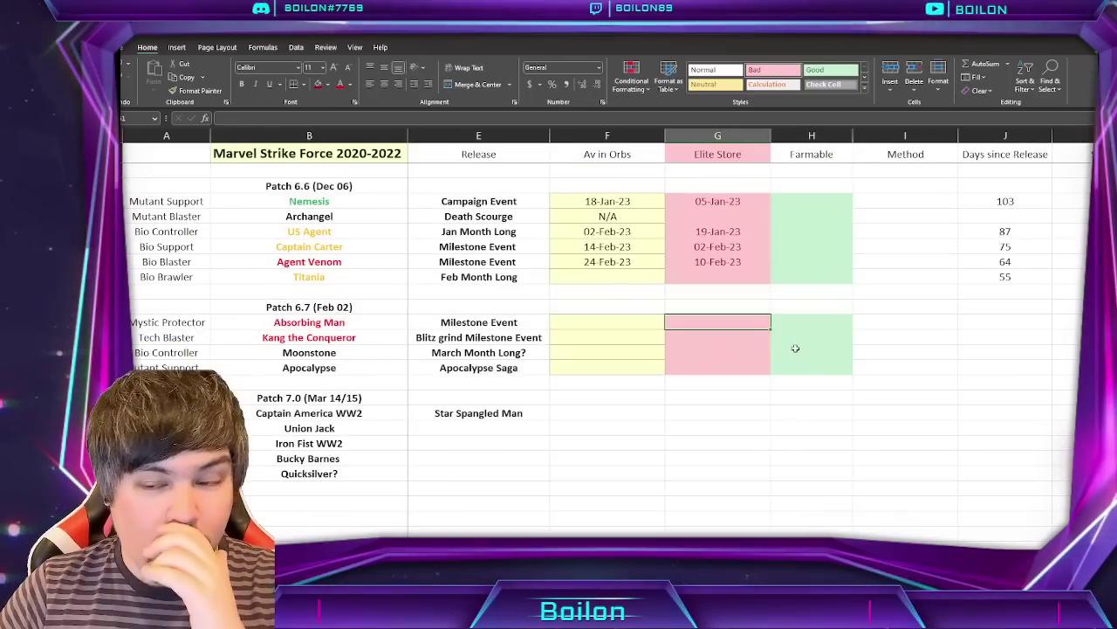
pyautogui.hscroll(-2, 799, 374)
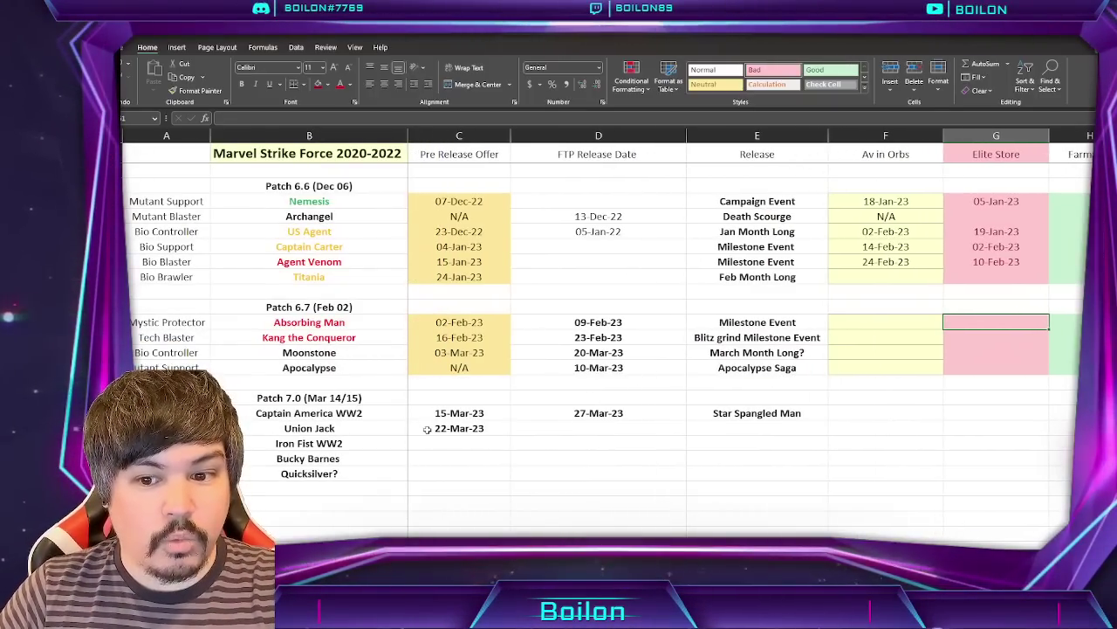
pyautogui.click(502, 410)
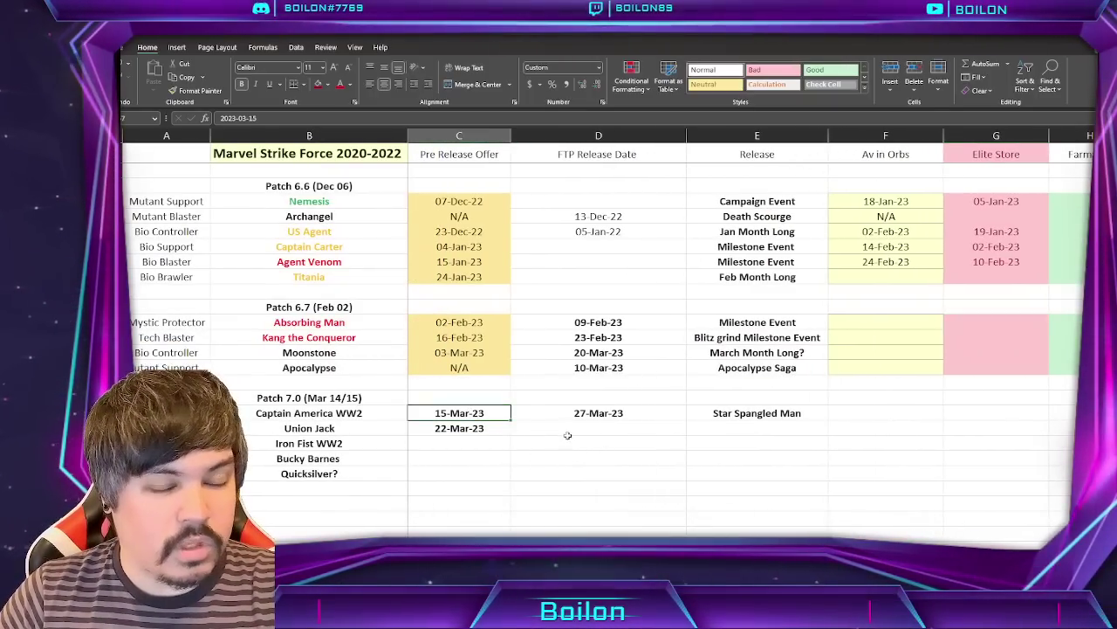
pyautogui.click(495, 426)
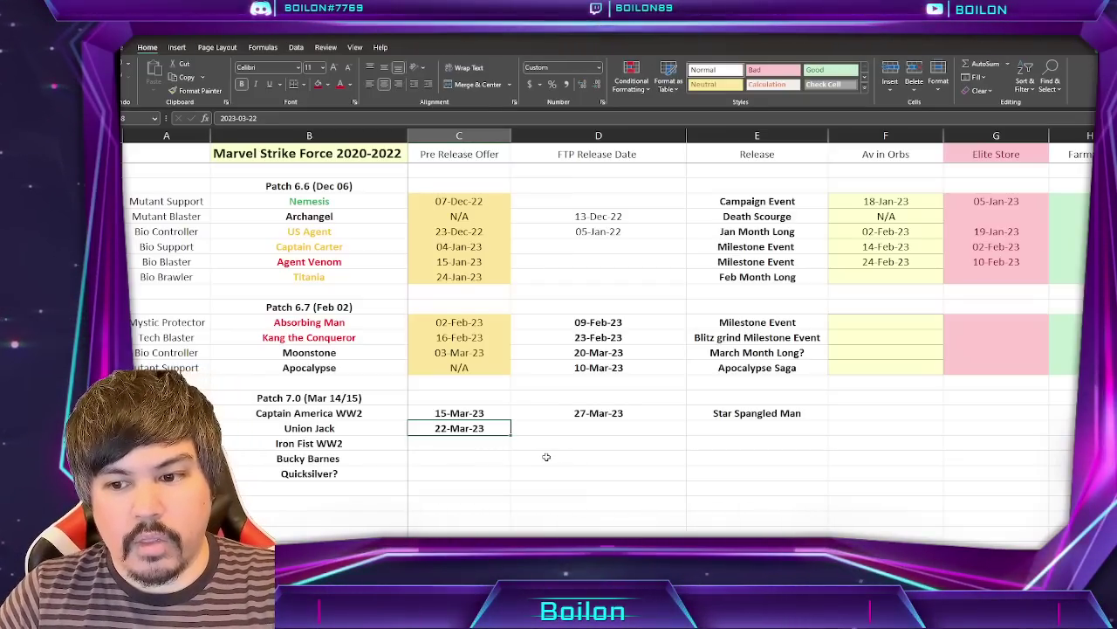
pyautogui.click(471, 413)
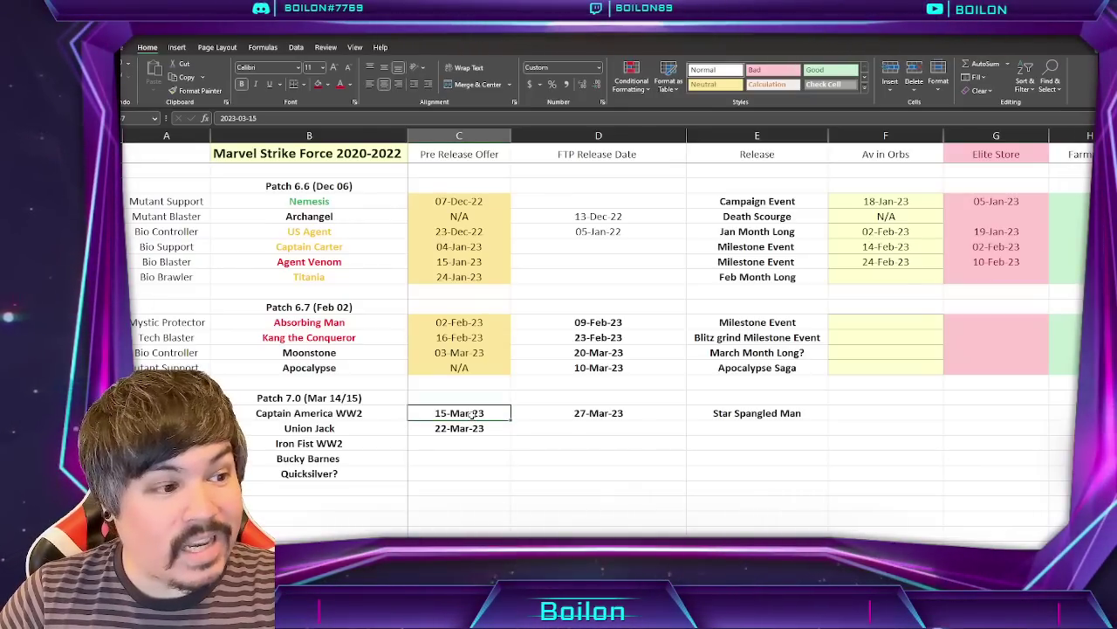
# Trace the release spacing from Absorbing Man to Union Jack using the Pre Release Offer dates and Apocalypse's FTP Release Date.
pyautogui.click(459, 354)
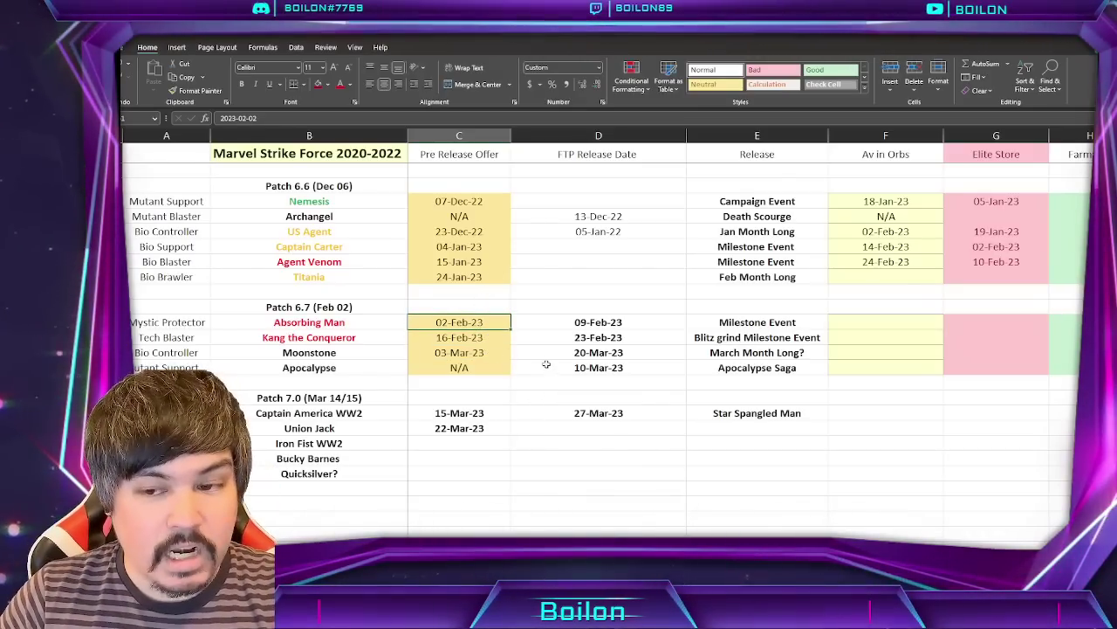
pyautogui.press('Down')
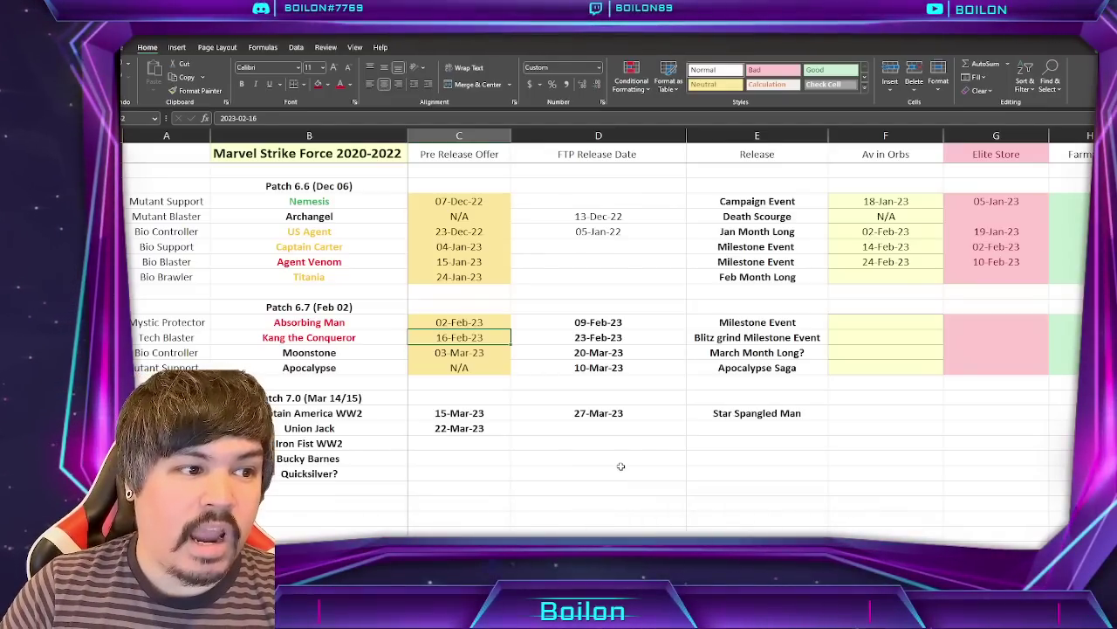
pyautogui.click(467, 353)
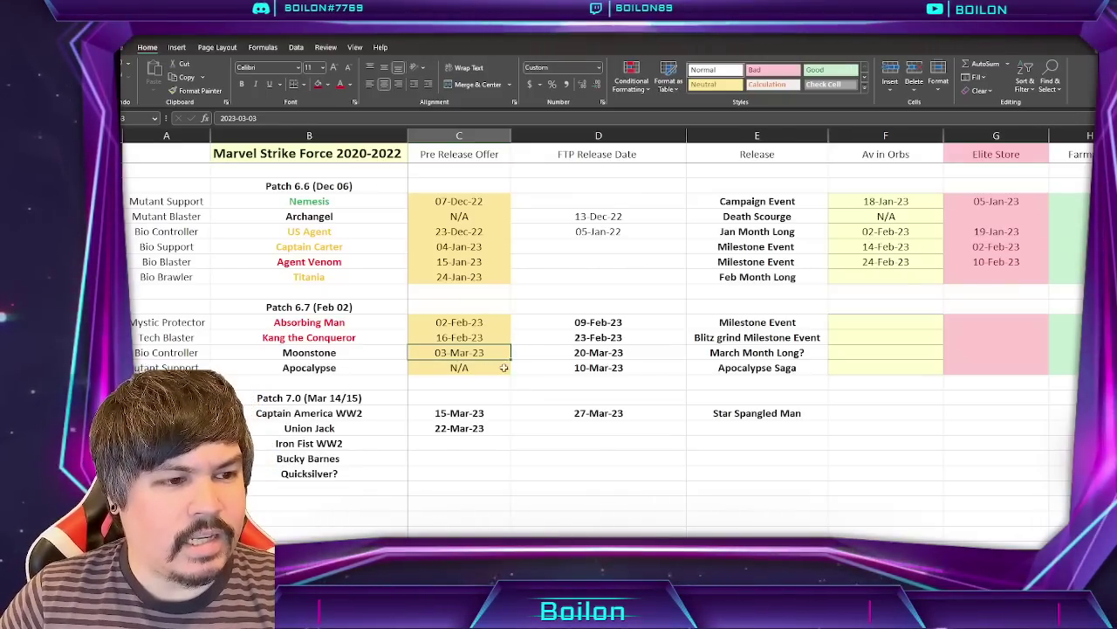
pyautogui.click(592, 371)
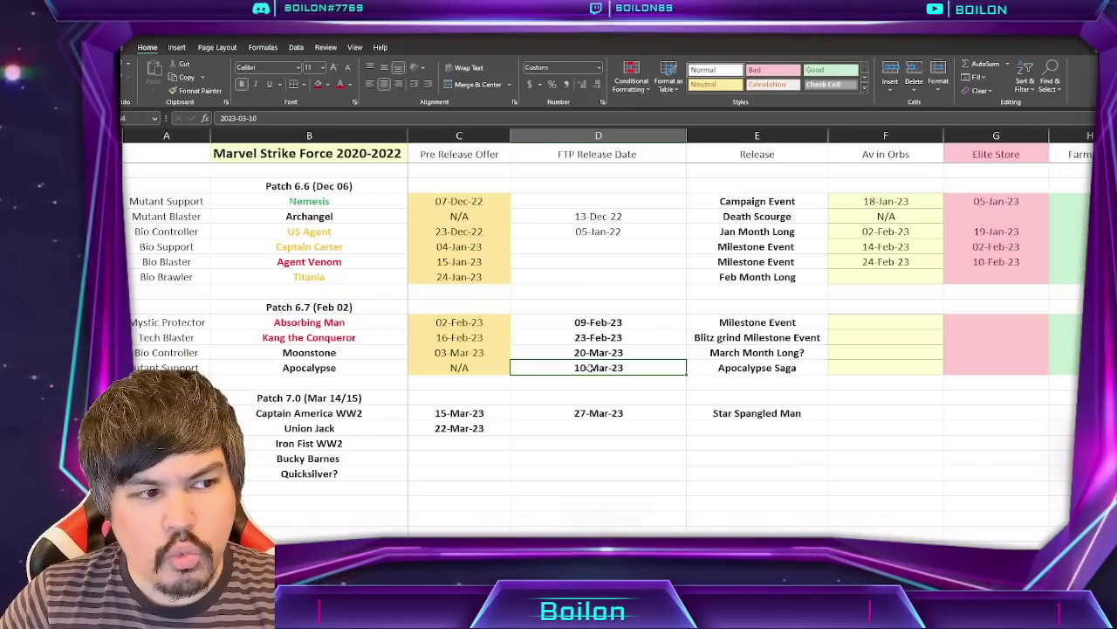
pyautogui.click(492, 355)
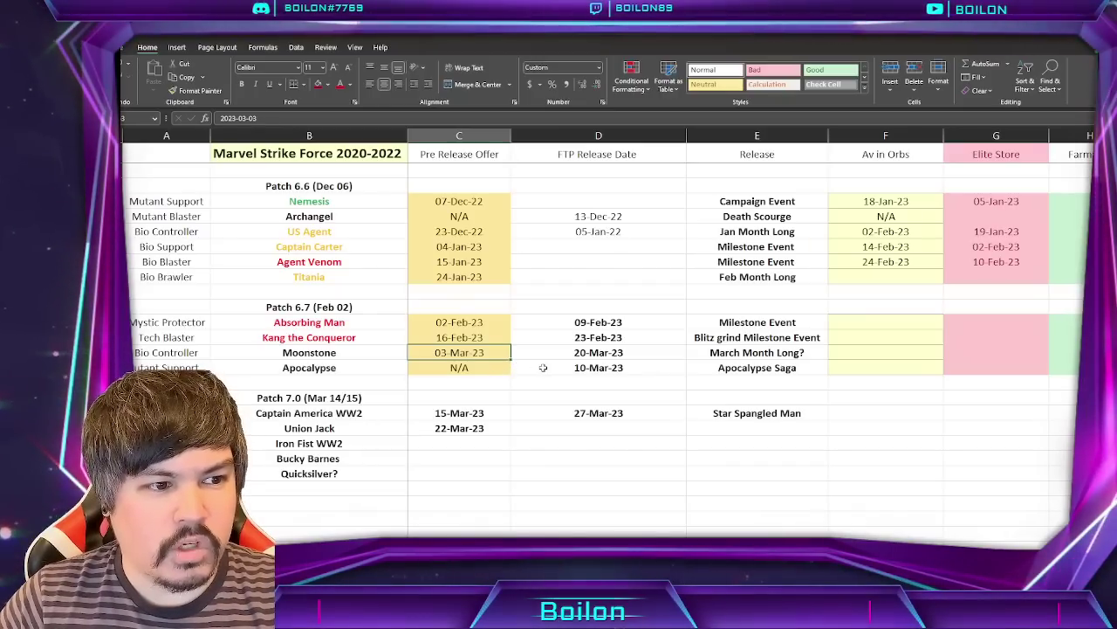
pyautogui.click(471, 416)
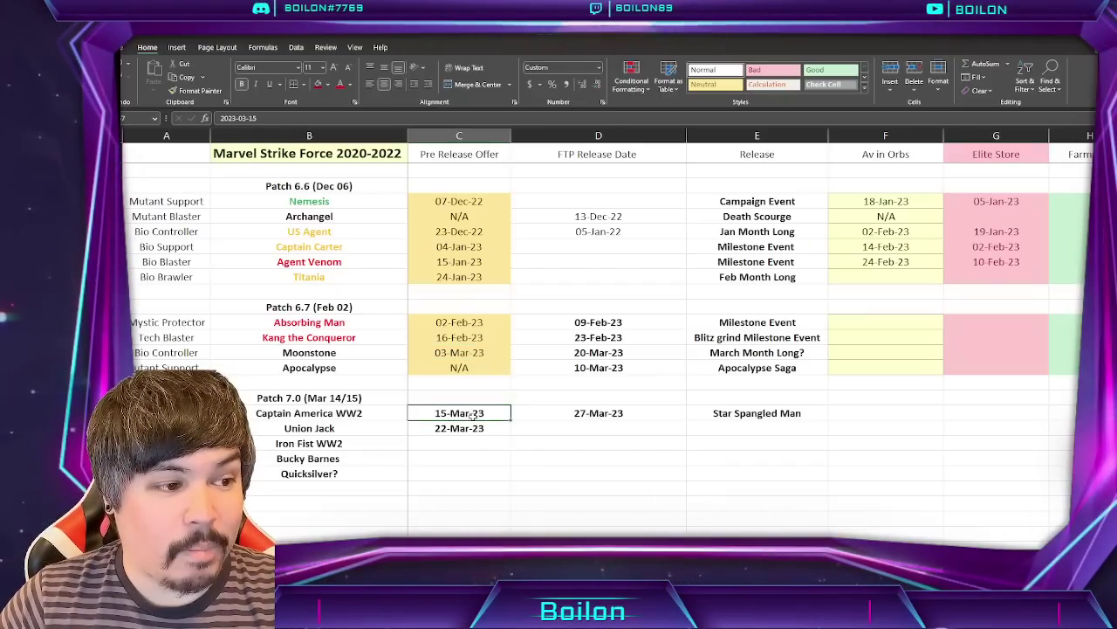
pyautogui.click(503, 429)
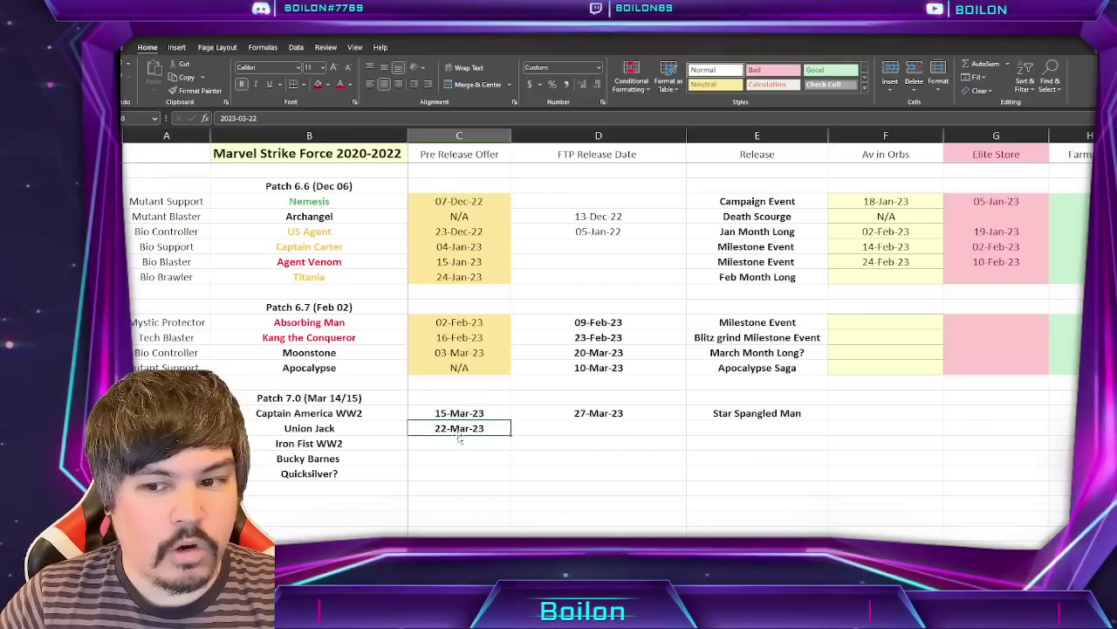
# Add Firestar to the Patch 7.0 character list directly below Quicksilver?
pyautogui.click(367, 488)
pyautogui.write('Fires')
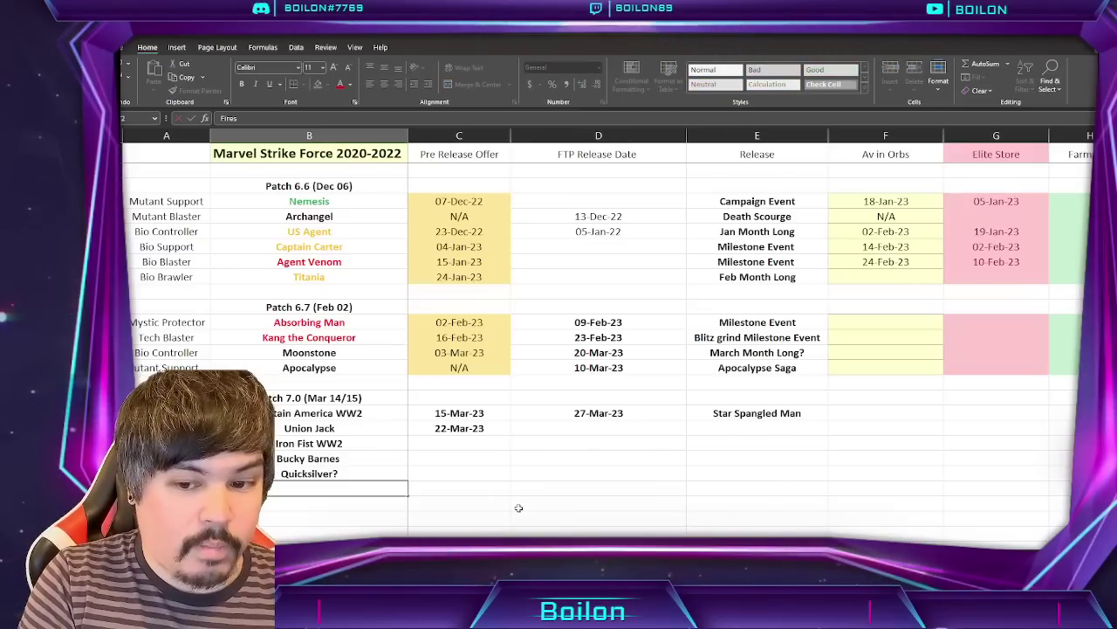
pyautogui.write('tar')
pyautogui.press('Return')
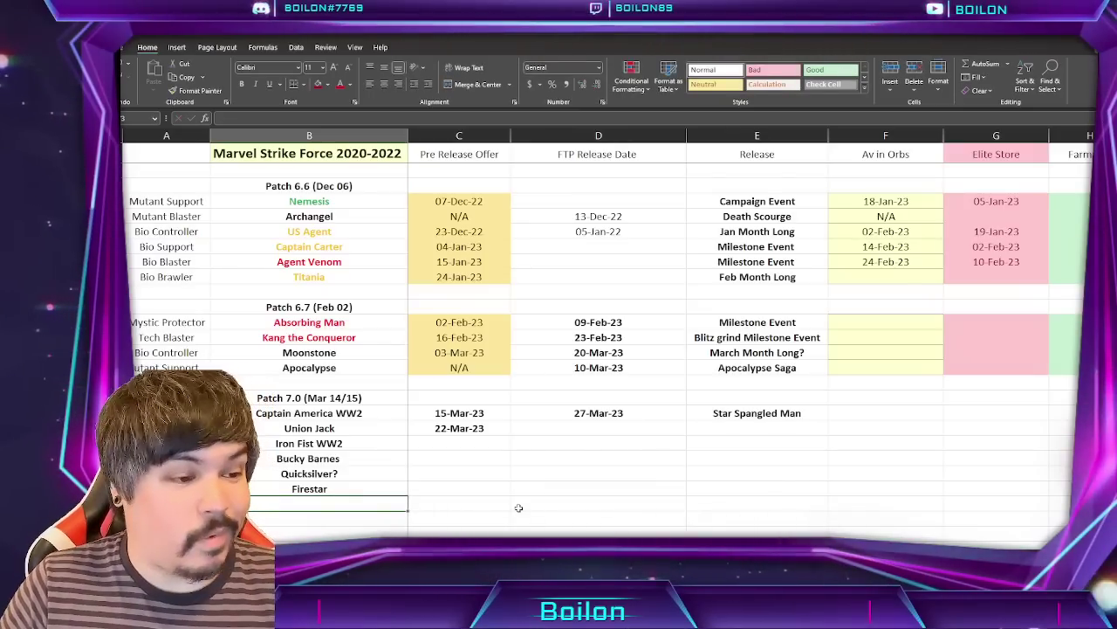
# Check the Bucky Barnes entry and the Pre Release Offer cells of Union Jack and Iron Fist WW2.
pyautogui.click(472, 444)
pyautogui.click(361, 458)
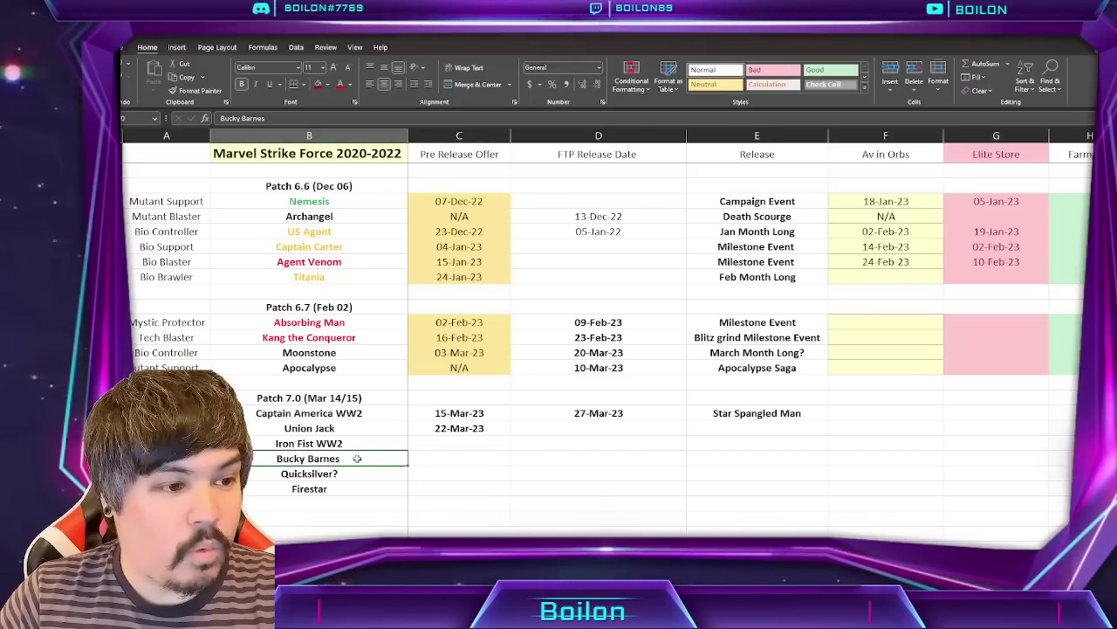
pyautogui.click(463, 427)
pyautogui.click(467, 444)
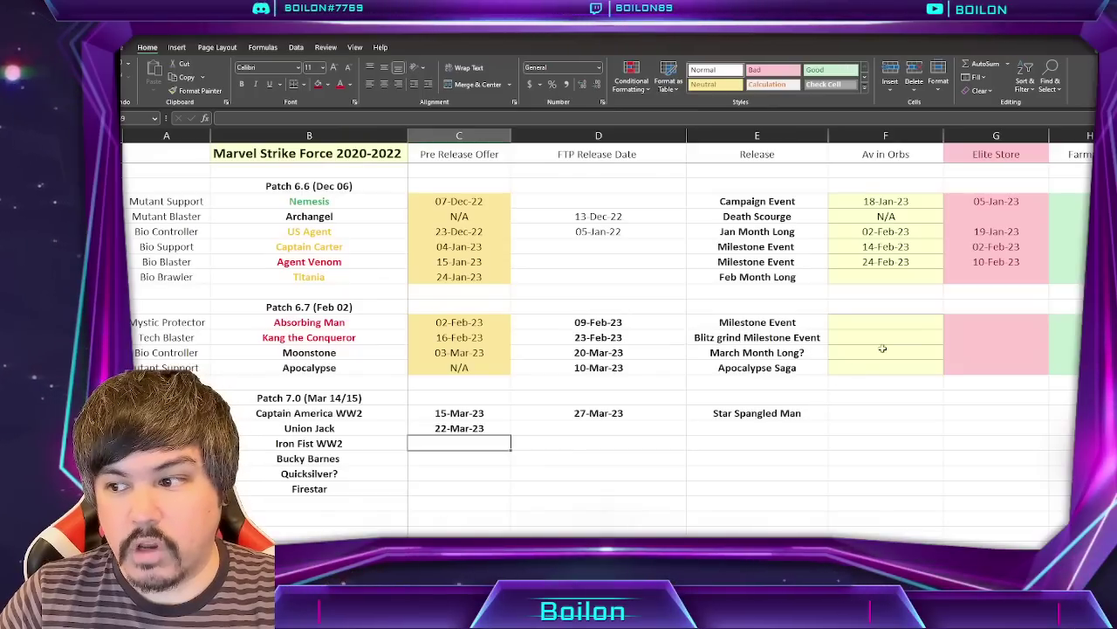
# Find Agatha Harkness in the Patch 6.0 list and examine her Farmable and Days since Release cells.
pyautogui.scroll(15, 945, 349)
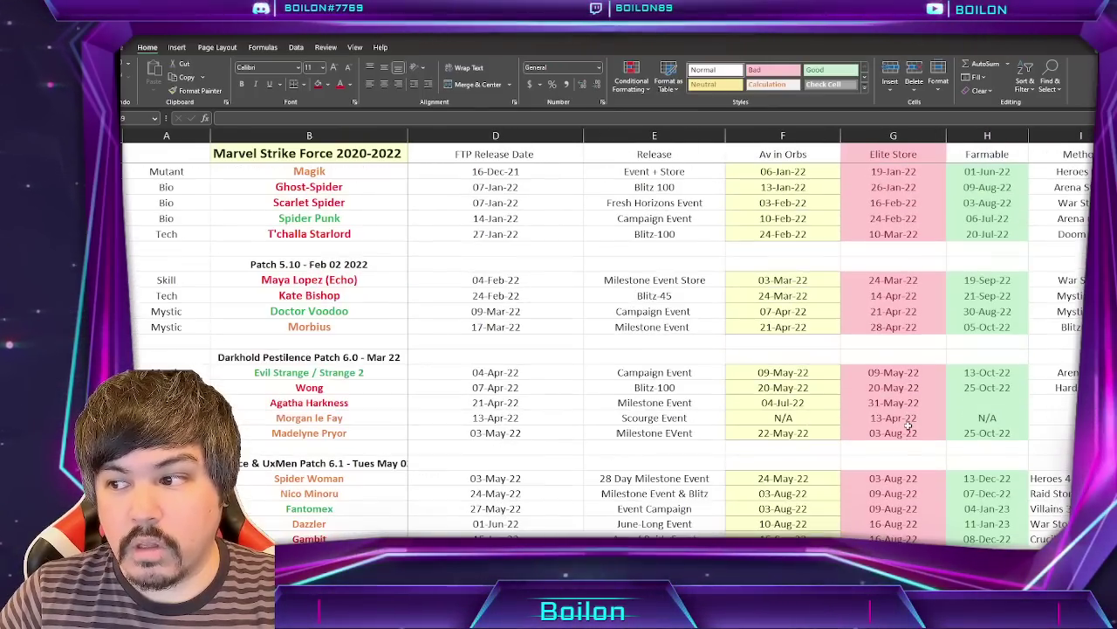
pyautogui.scroll(15, 909, 426)
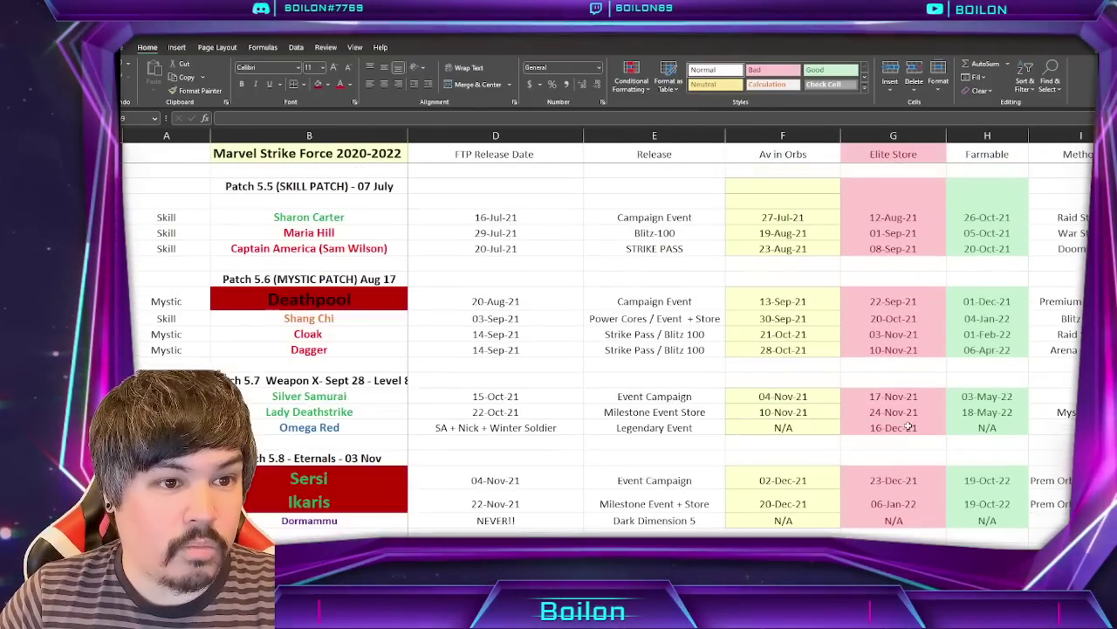
pyautogui.scroll(-15, 909, 426)
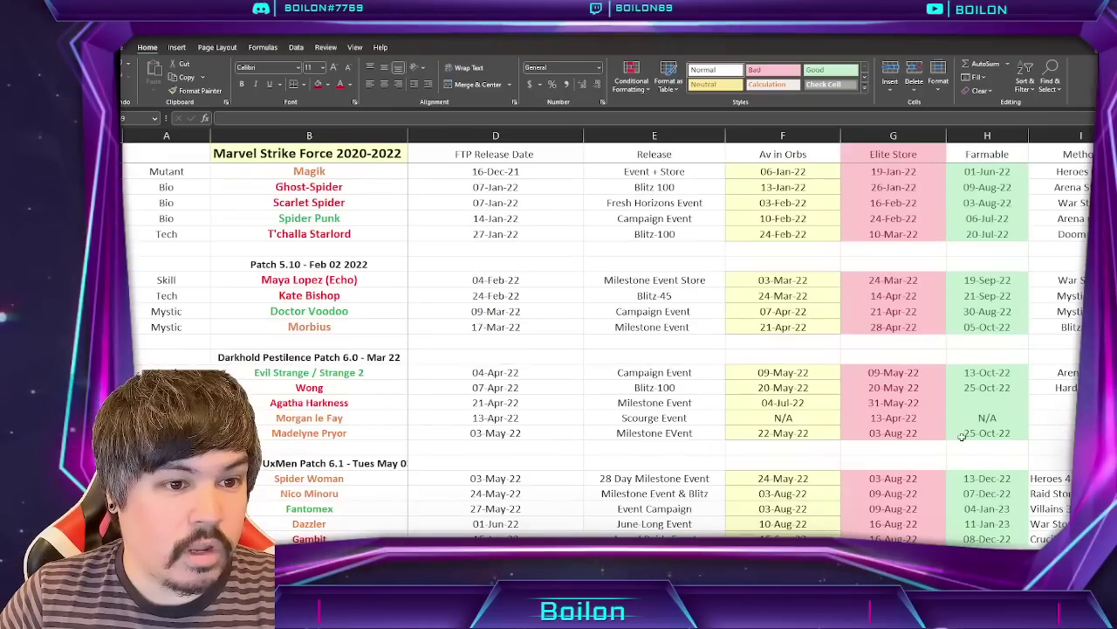
pyautogui.scroll(1, 962, 436)
pyautogui.click(993, 262)
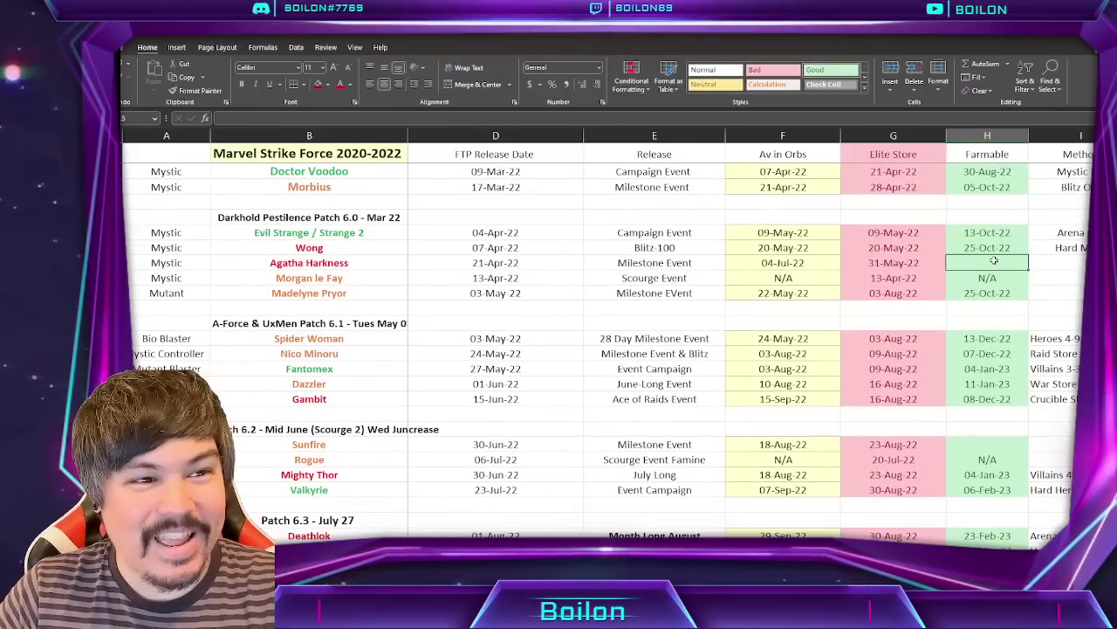
pyautogui.moveTo(994, 262); pyautogui.dragTo(873, 266)
pyautogui.click(839, 267)
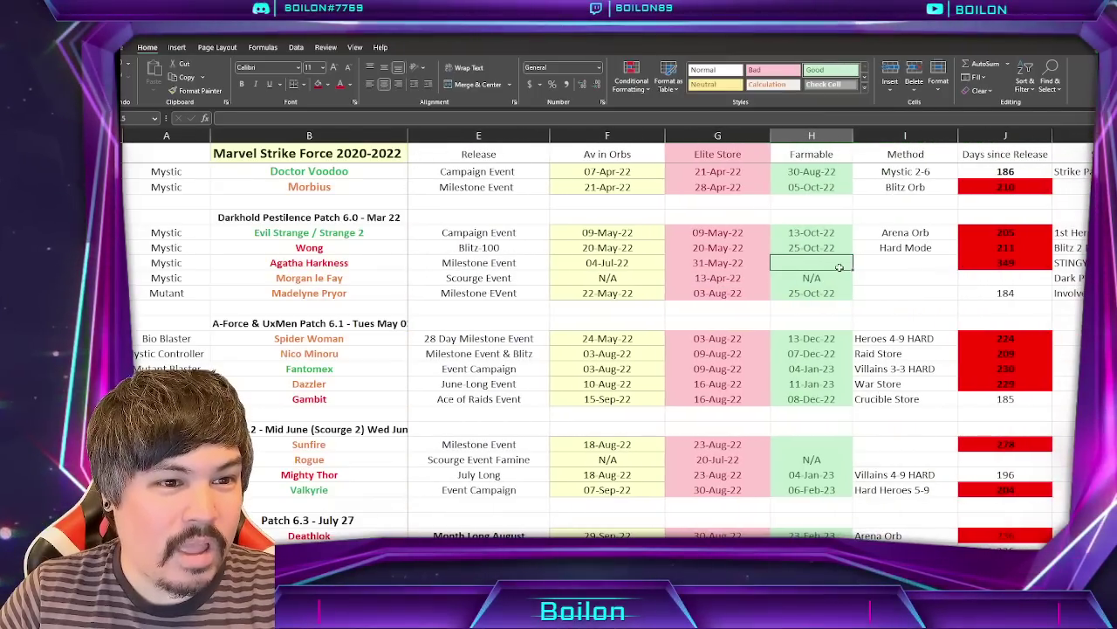
pyautogui.click(1004, 263)
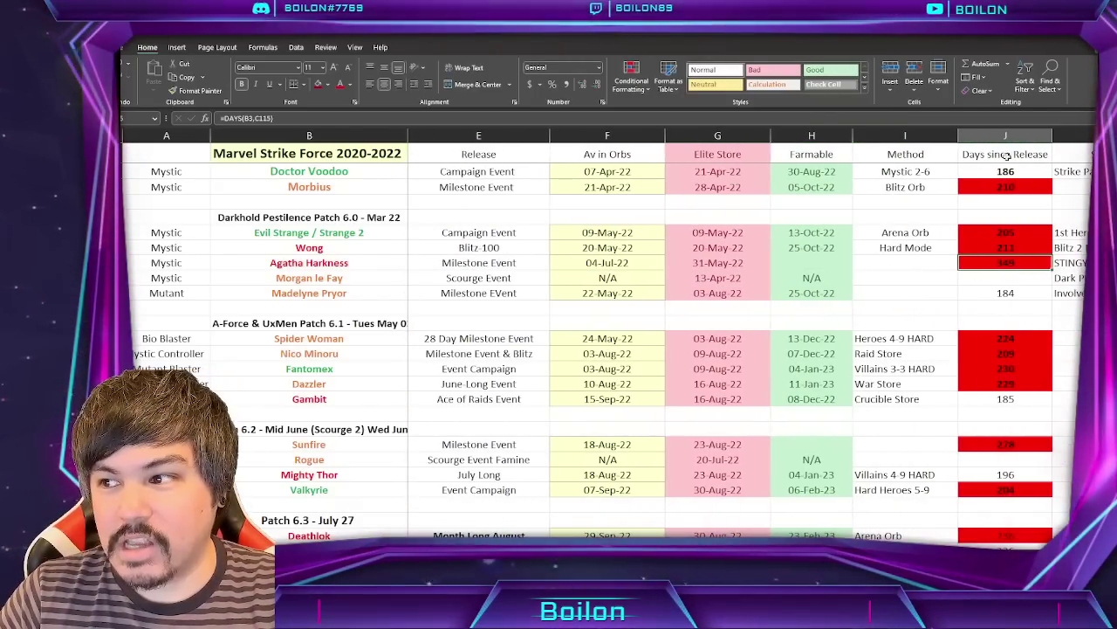
# Review the Days since Release column from the start of the character list down to the Patch 6.0 characters.
pyautogui.moveTo(1005, 154); pyautogui.dragTo(990, 293)
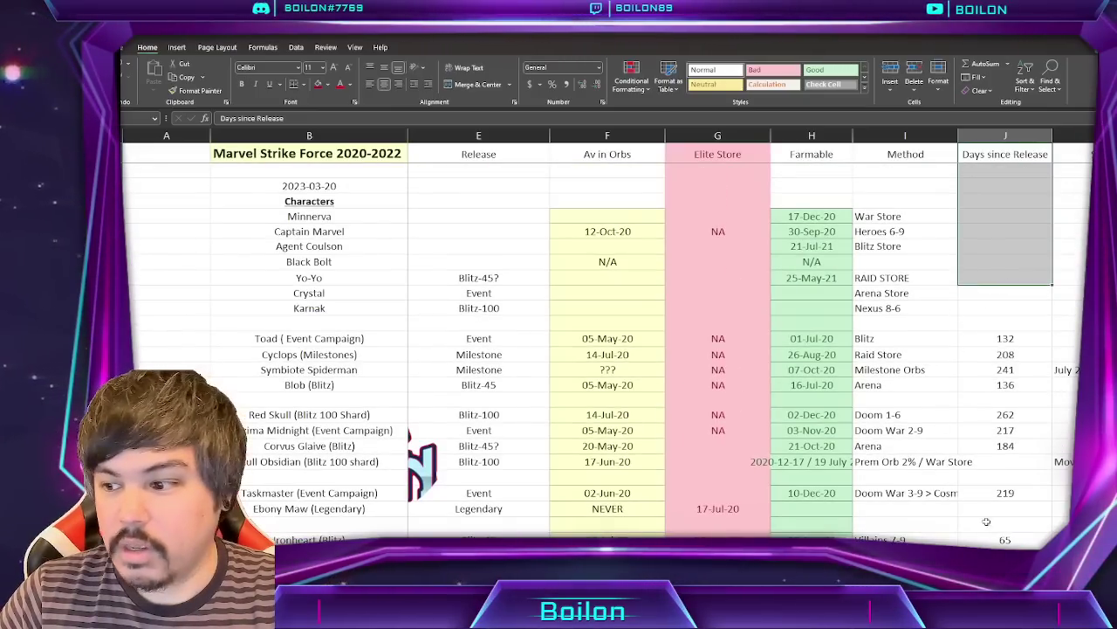
pyautogui.scroll(-5, 986, 521)
pyautogui.click(947, 391)
pyautogui.scroll(-5, 952, 410)
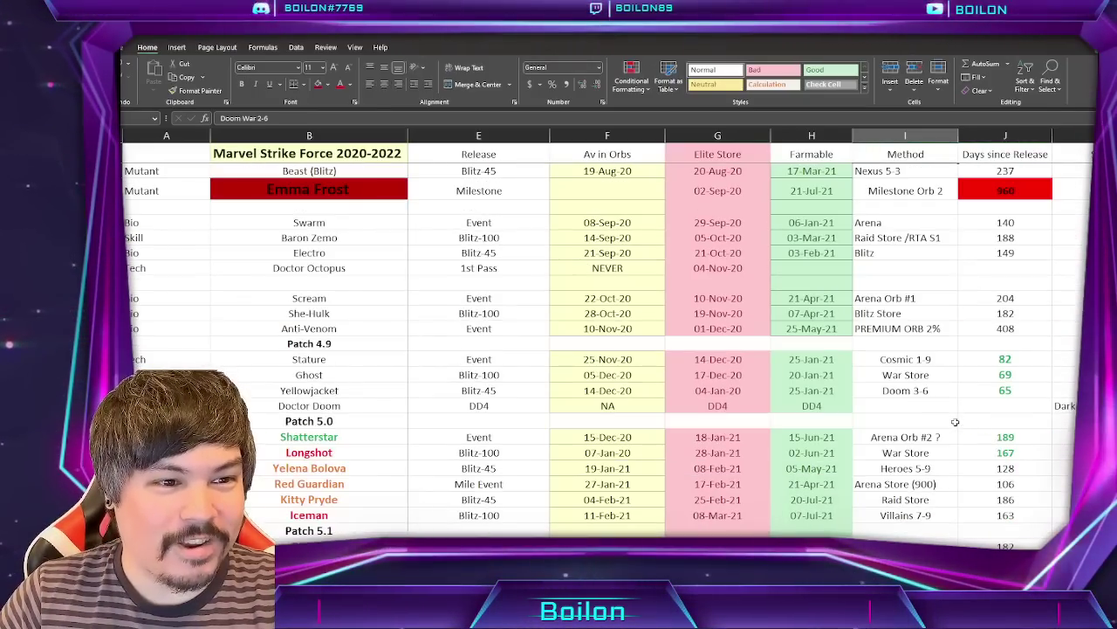
pyautogui.scroll(-12, 954, 415)
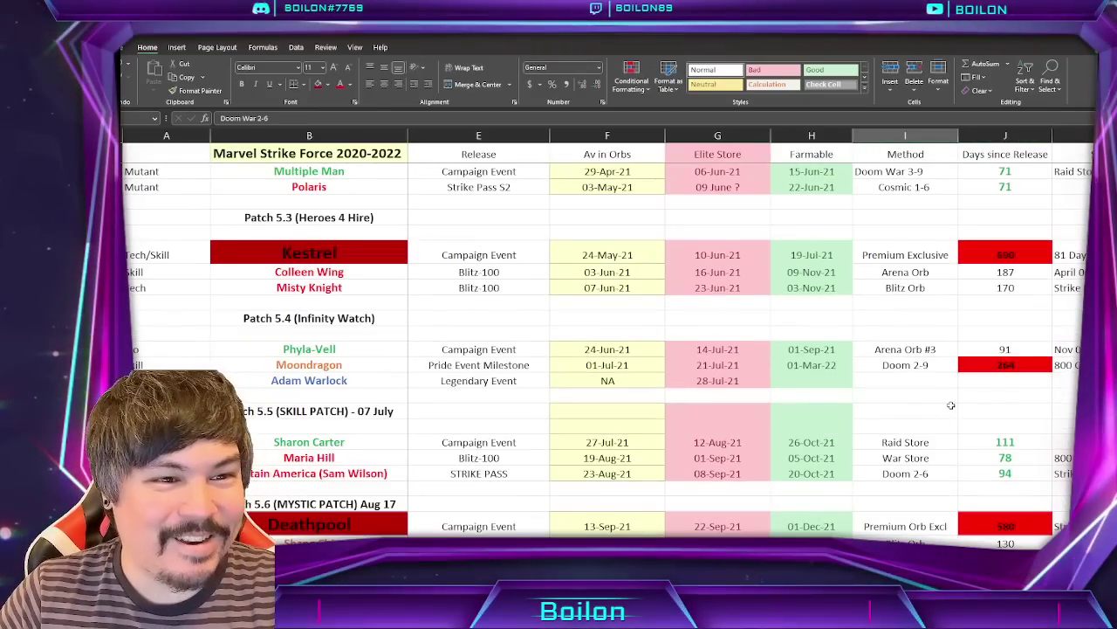
pyautogui.scroll(-5, 951, 405)
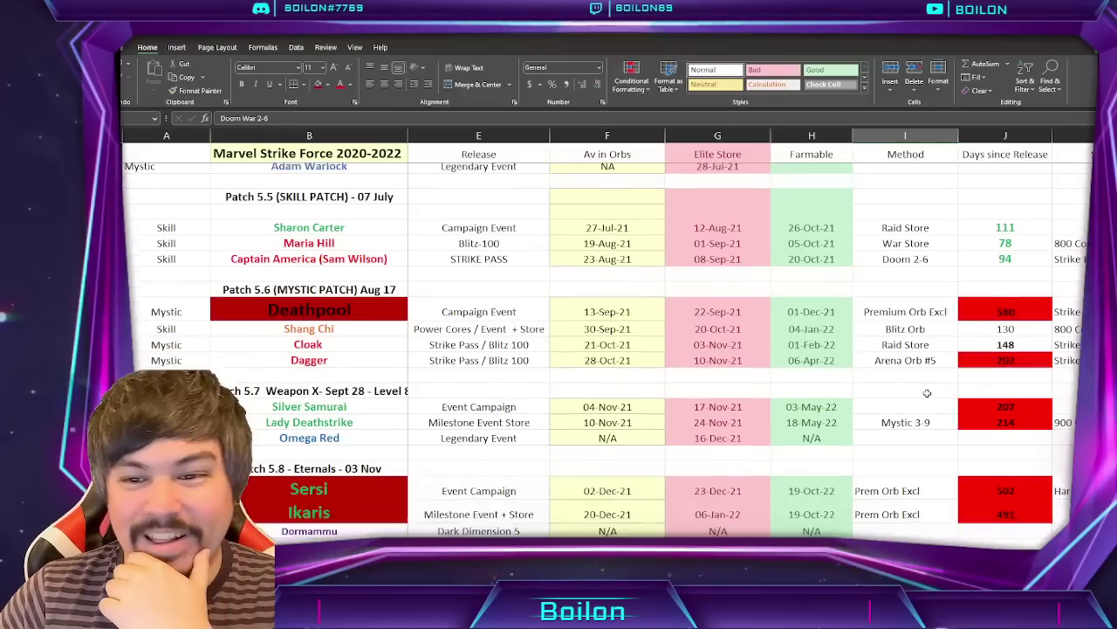
pyautogui.scroll(-11, 927, 392)
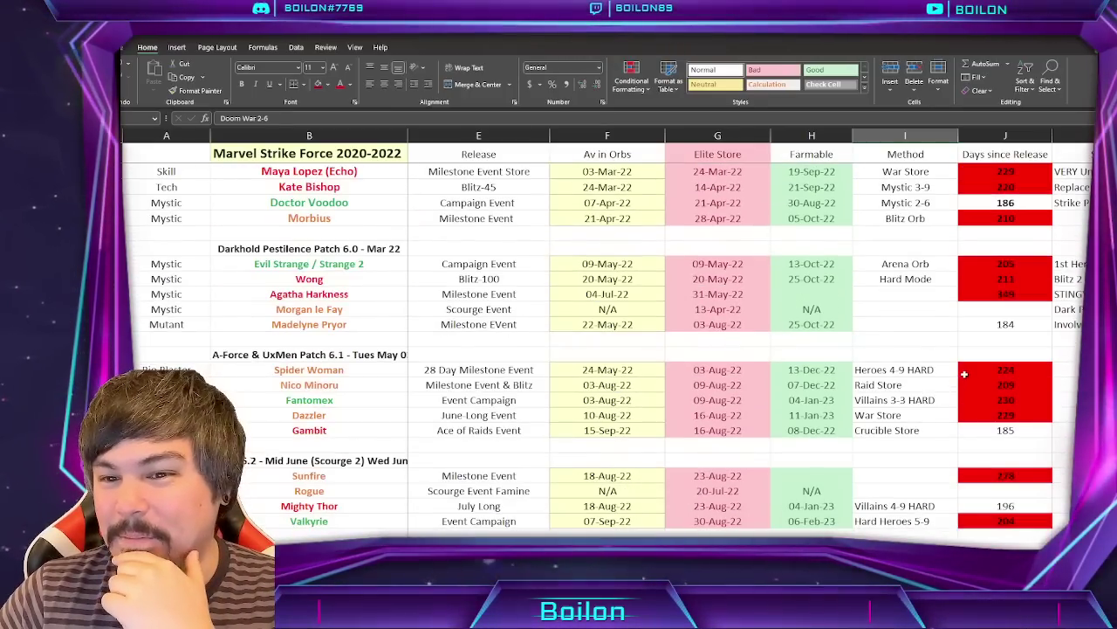
pyautogui.scroll(2, 965, 373)
pyautogui.scroll(3, 943, 373)
pyautogui.scroll(-3, 925, 372)
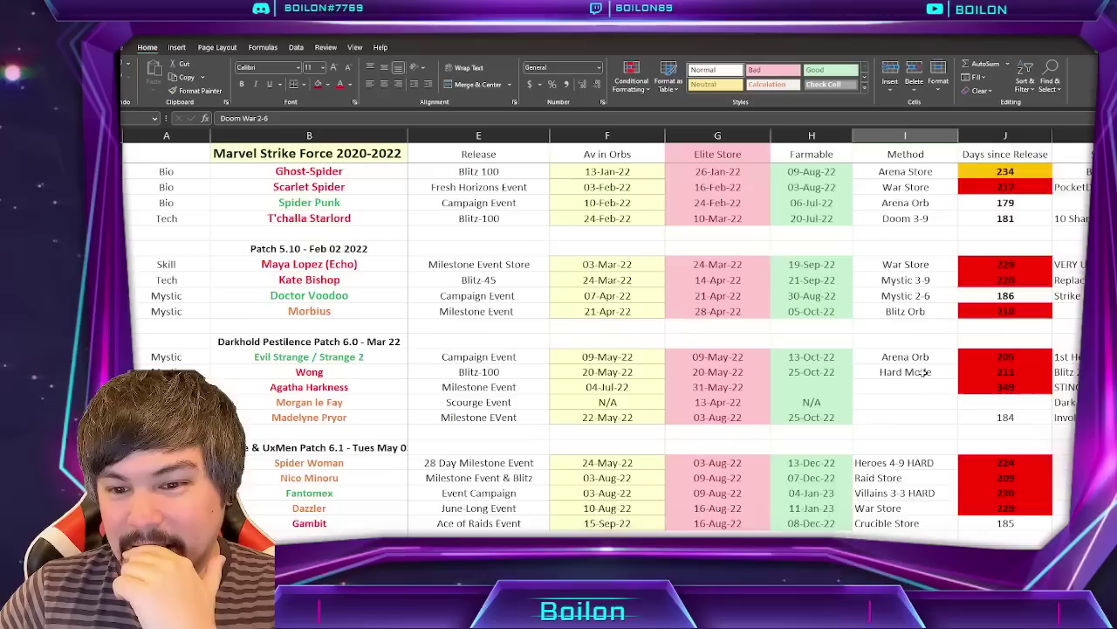
pyautogui.scroll(-4, 925, 372)
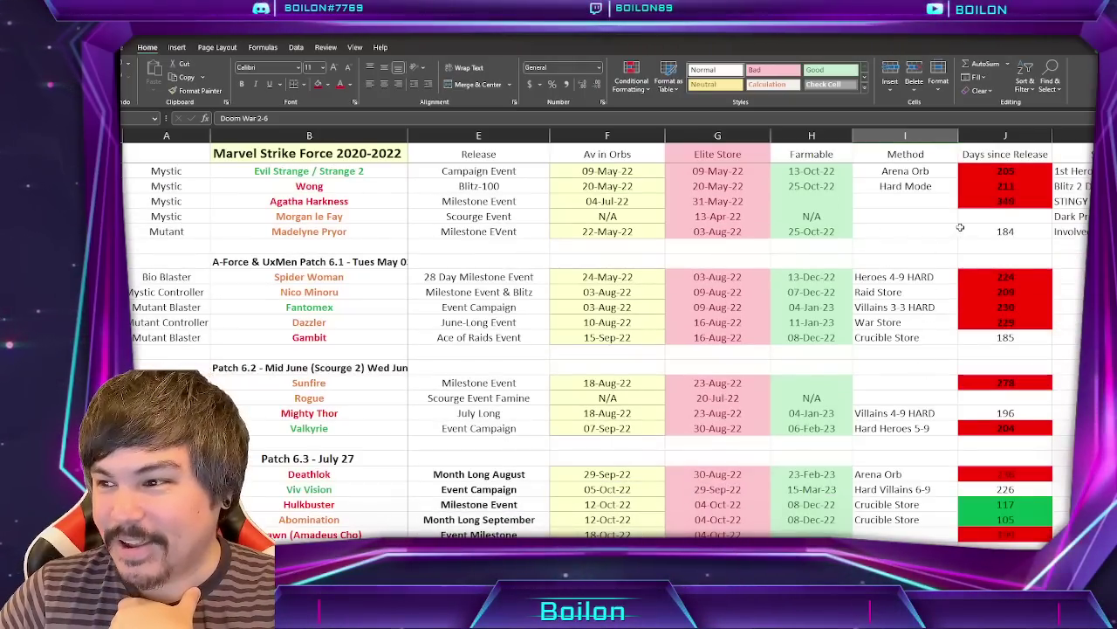
# Check the Farmable cells of Agatha Harkness, Sunfire and Brawn (Amadeus Cho).
pyautogui.click(821, 199)
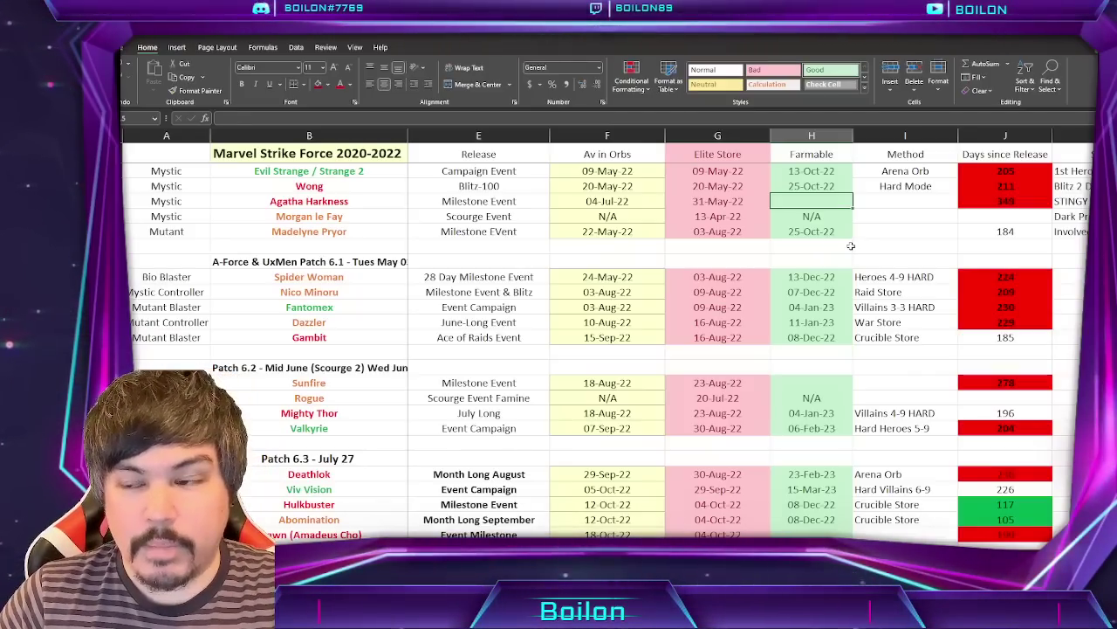
pyautogui.click(808, 382)
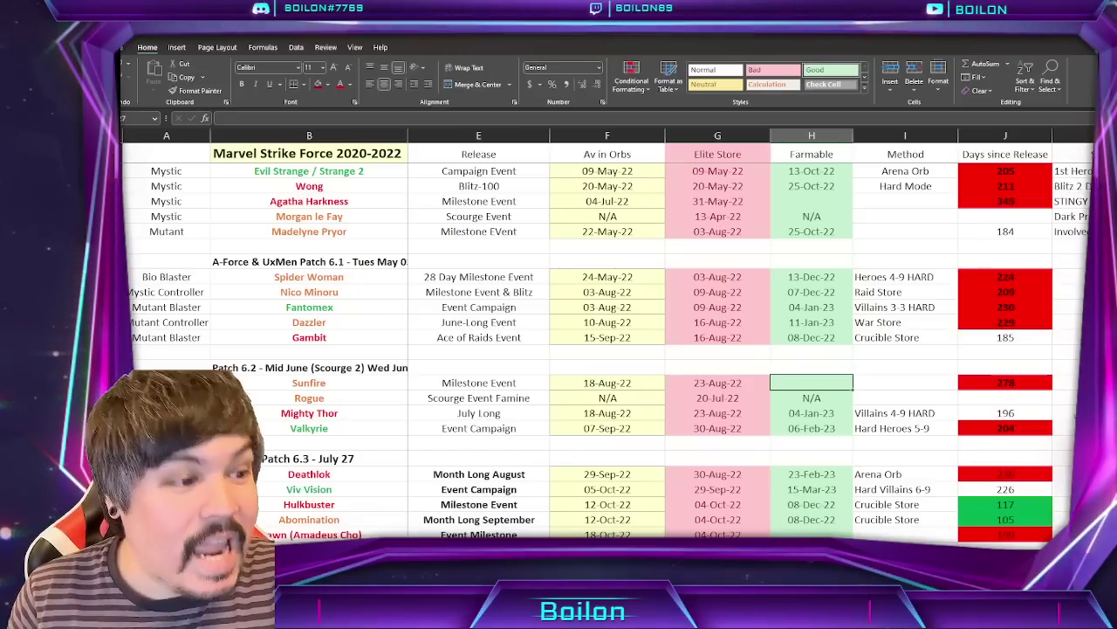
pyautogui.scroll(-2, 867, 363)
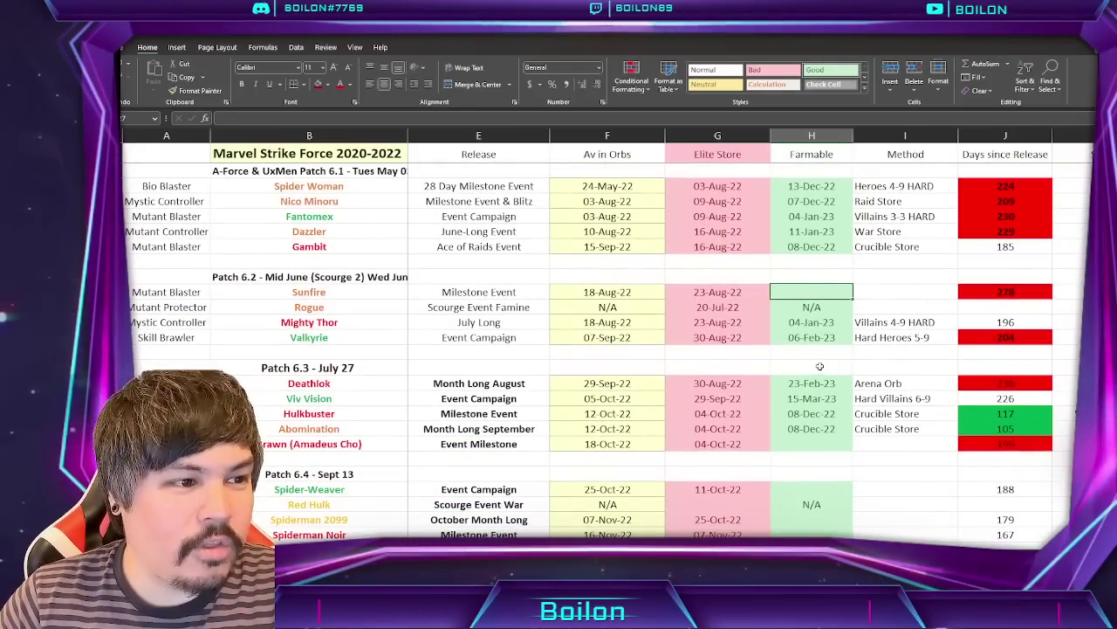
pyautogui.click(807, 443)
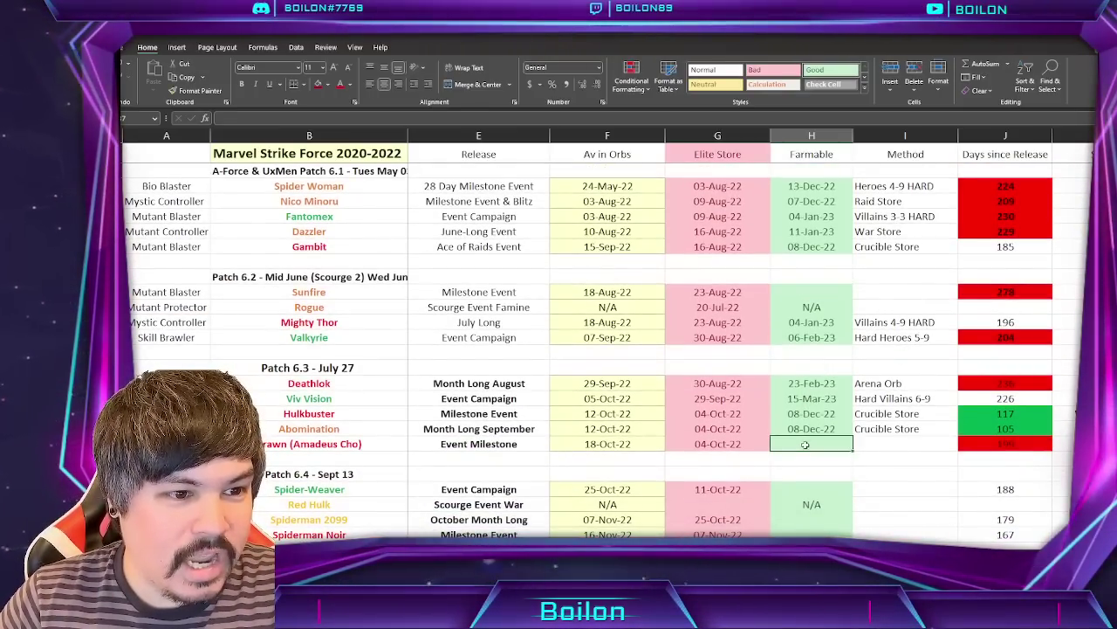
# Check the Farmable cells of Spider-Weaver, Spiderman Noir and Spiderman 2099 in Patch 6.4, plus Spider-Weaver's Days since Release.
pyautogui.scroll(-2, 805, 442)
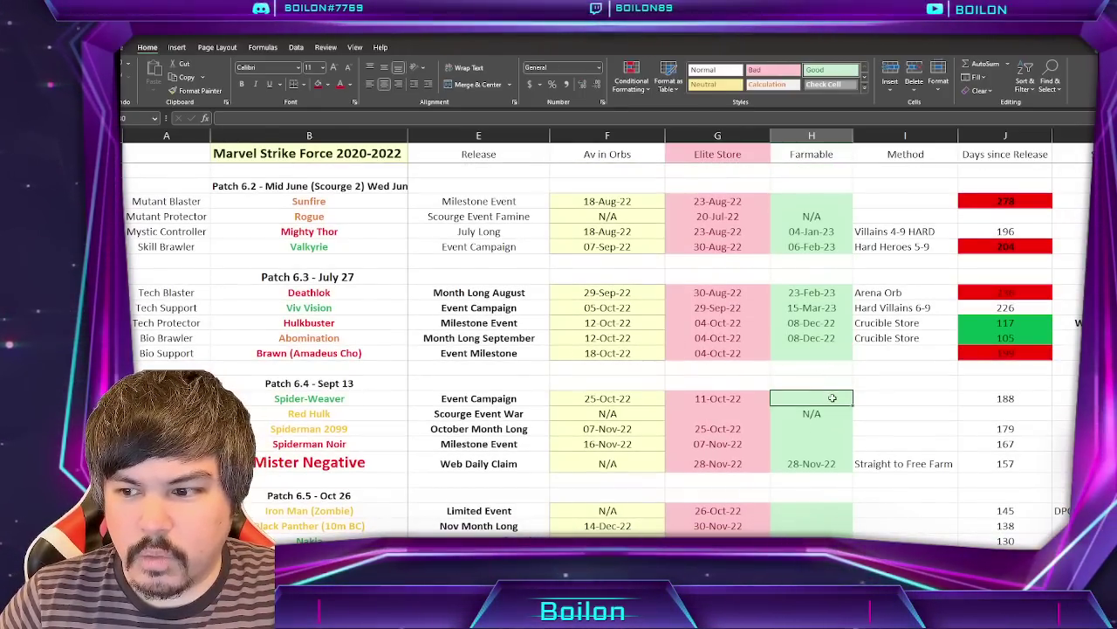
pyautogui.scroll(-1, 832, 399)
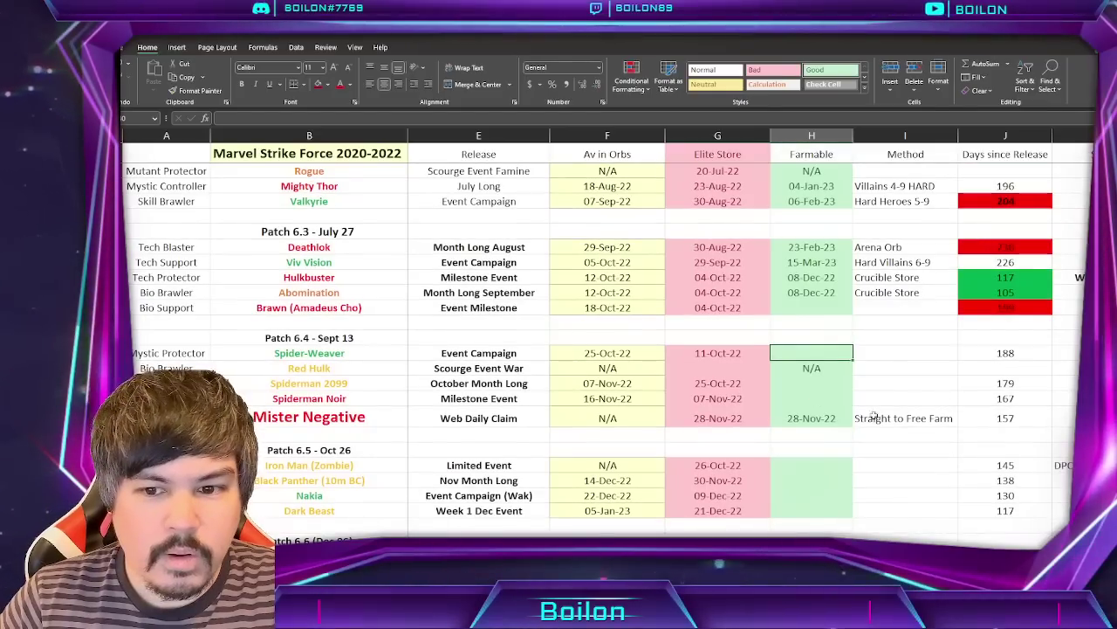
pyautogui.click(807, 397)
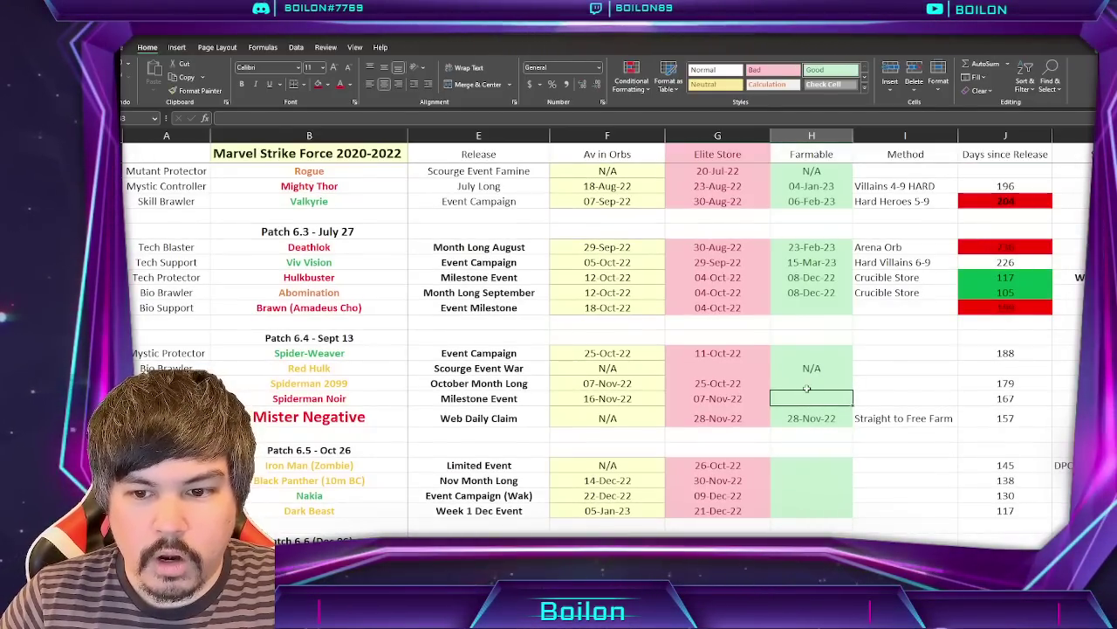
pyautogui.click(816, 353)
pyautogui.click(1000, 354)
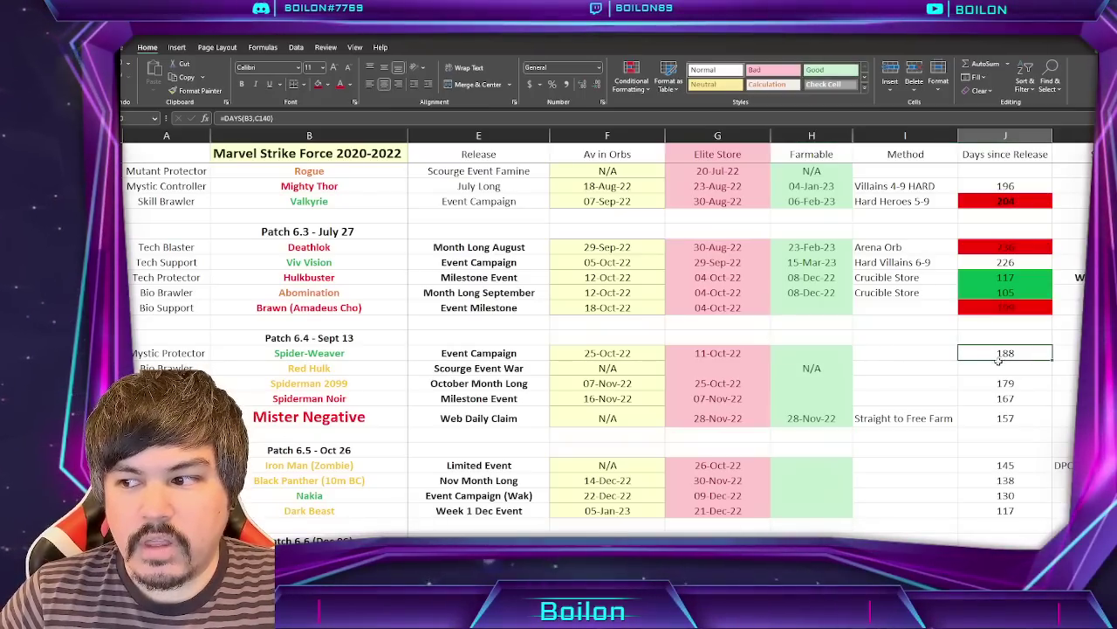
pyautogui.click(812, 353)
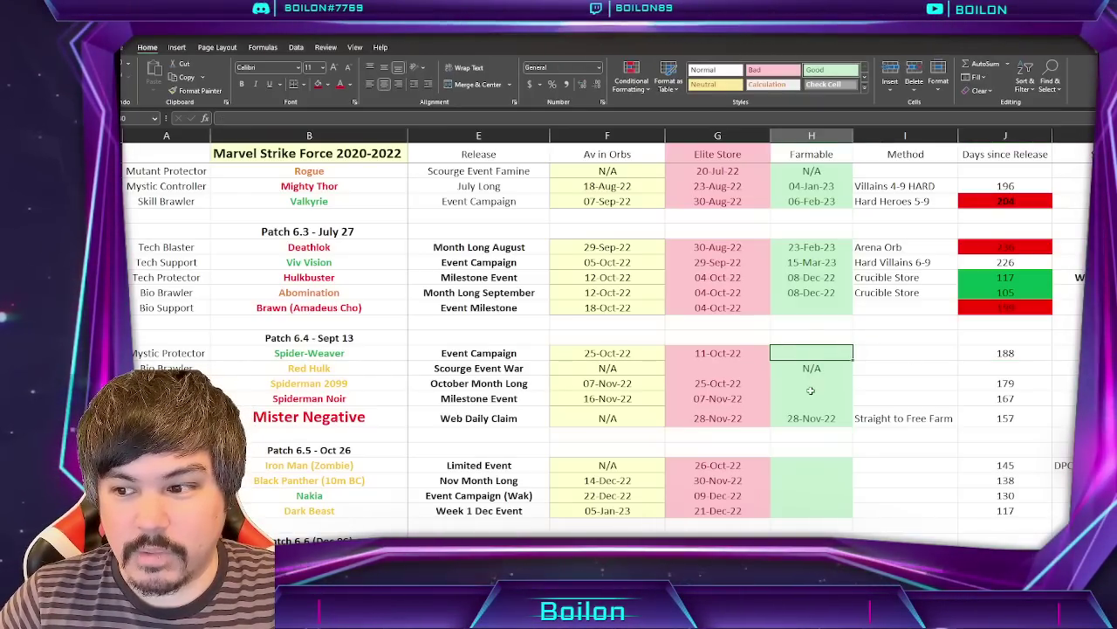
pyautogui.click(811, 386)
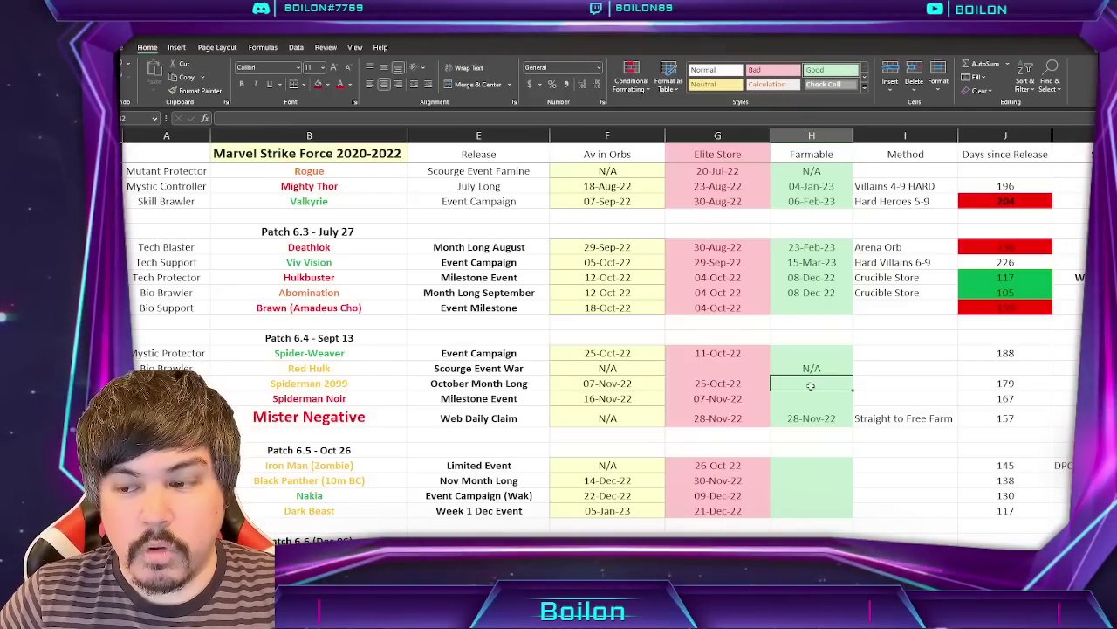
# Find Sersi and Ikaris in Patch 5.8 and examine their Farmable dates, methods and secondary notes.
pyautogui.scroll(11, 811, 385)
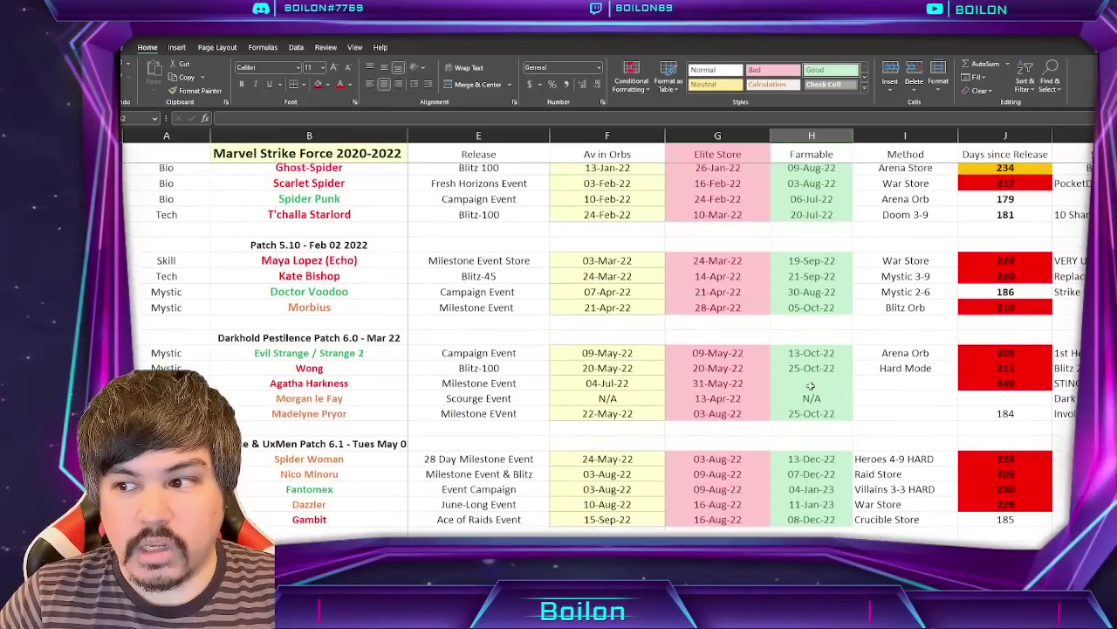
pyautogui.scroll(-6, 811, 385)
pyautogui.scroll(12, 811, 385)
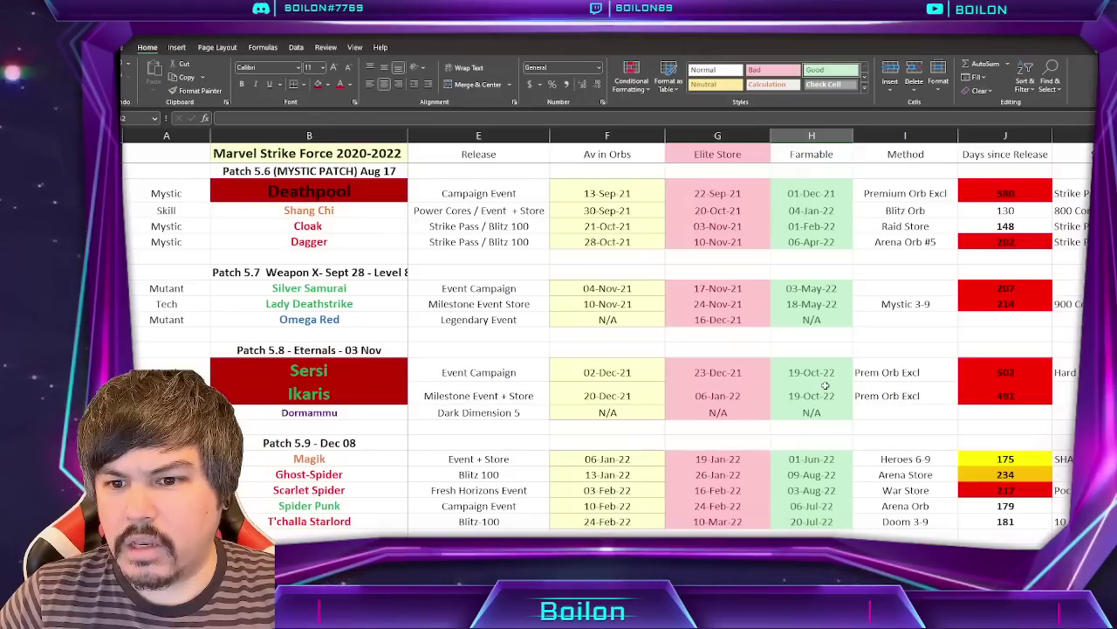
pyautogui.scroll(-1, 818, 371)
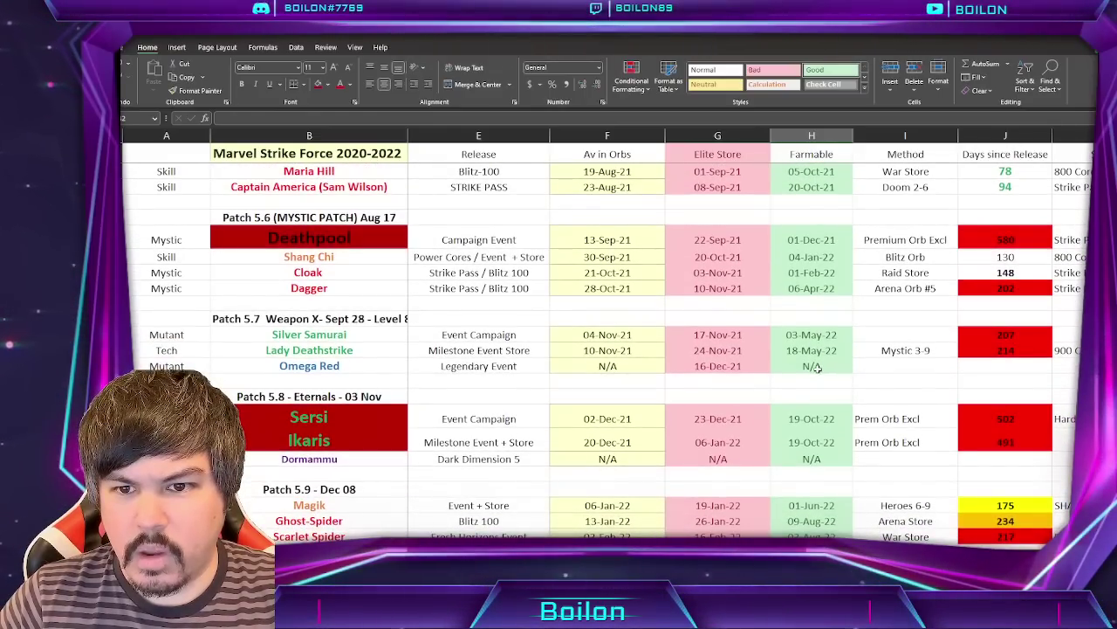
pyautogui.click(811, 418)
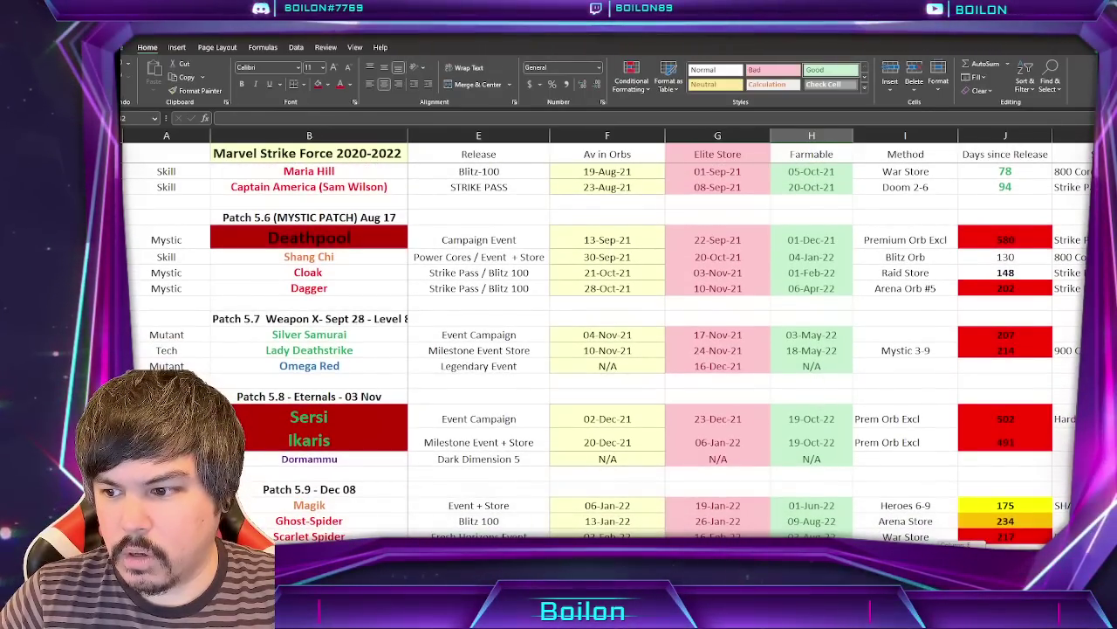
pyautogui.hscroll(1, 745, 443)
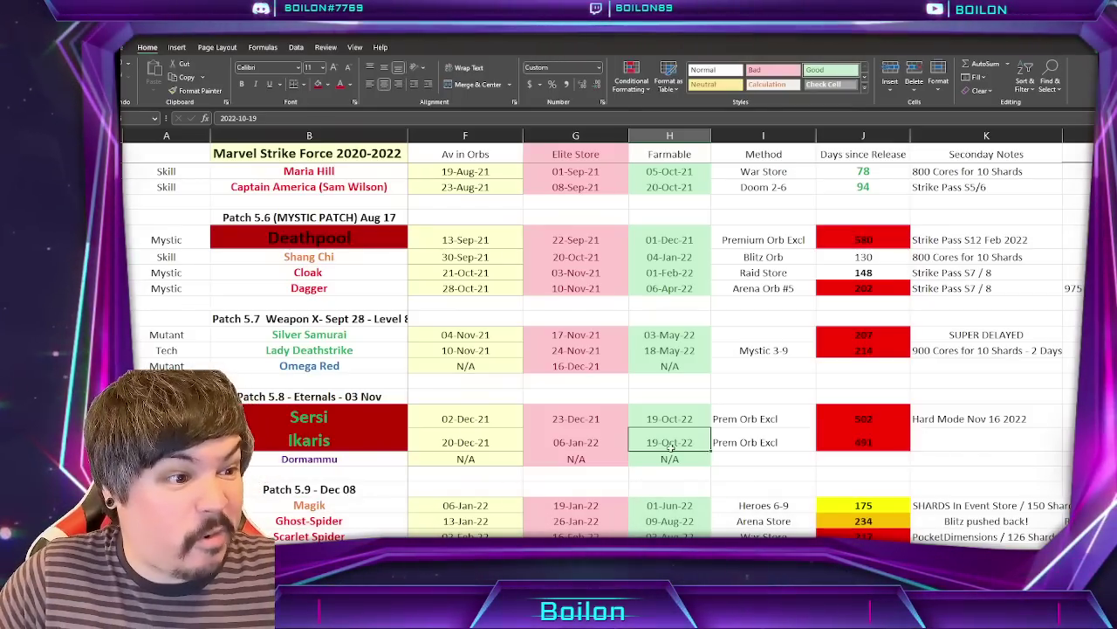
pyautogui.scroll(-2, 706, 432)
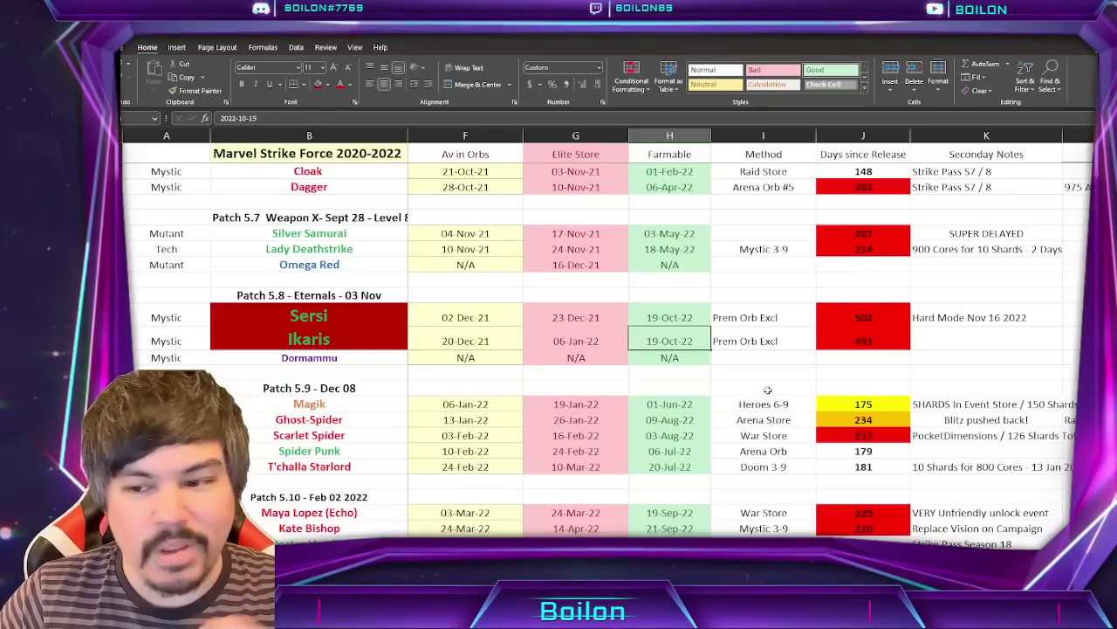
# Examine the Nico Minoru entry for Dec-22 and the Evil Strange entry for Feb-23 in the monthly farmable sheet.
pyautogui.scroll(-2, 772, 468)
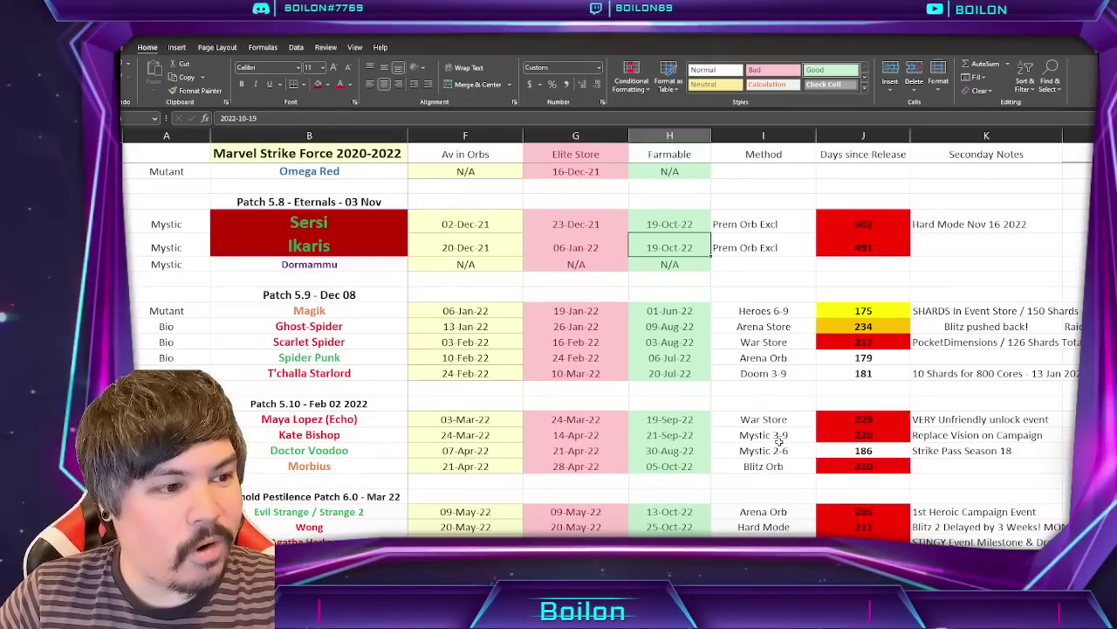
pyautogui.scroll(-6, 778, 441)
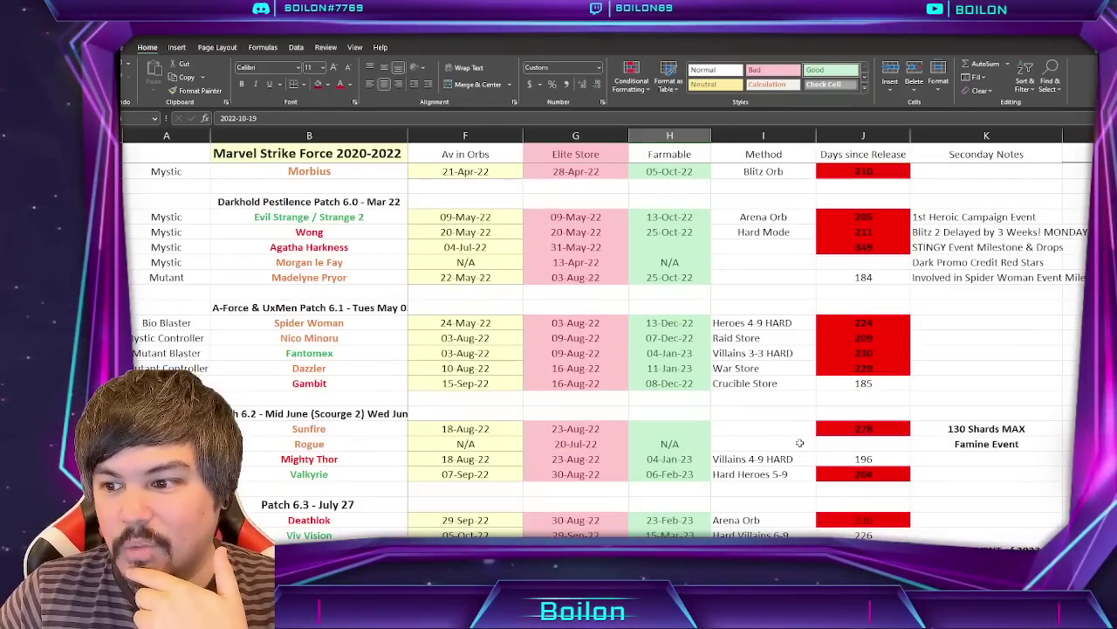
pyautogui.scroll(-1, 801, 447)
pyautogui.hotkey('ctrl', 'pagedown')
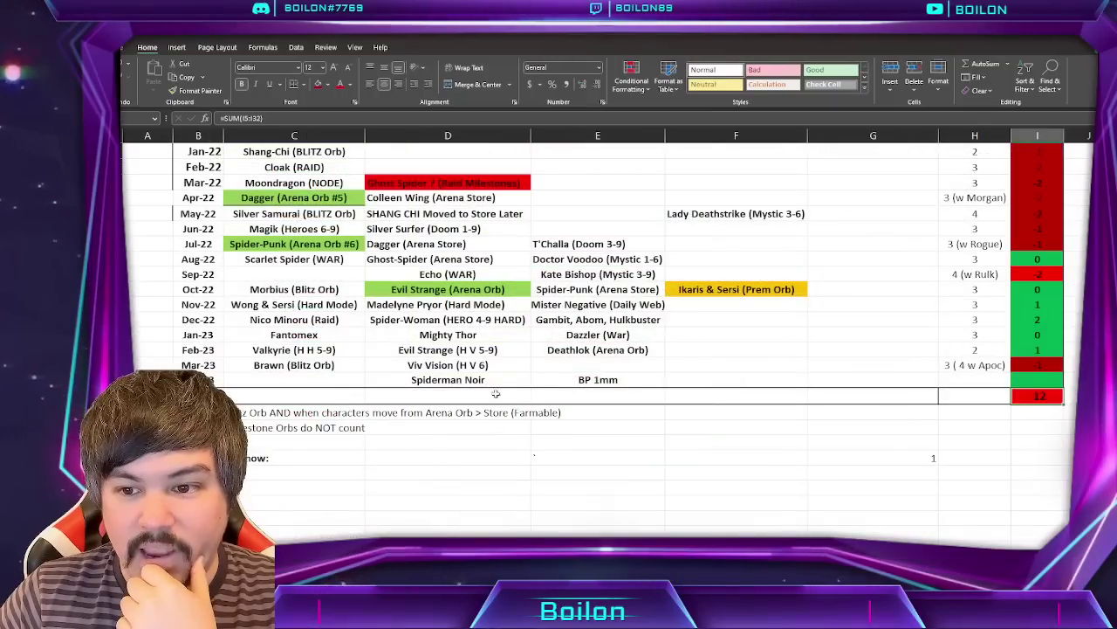
pyautogui.click(298, 322)
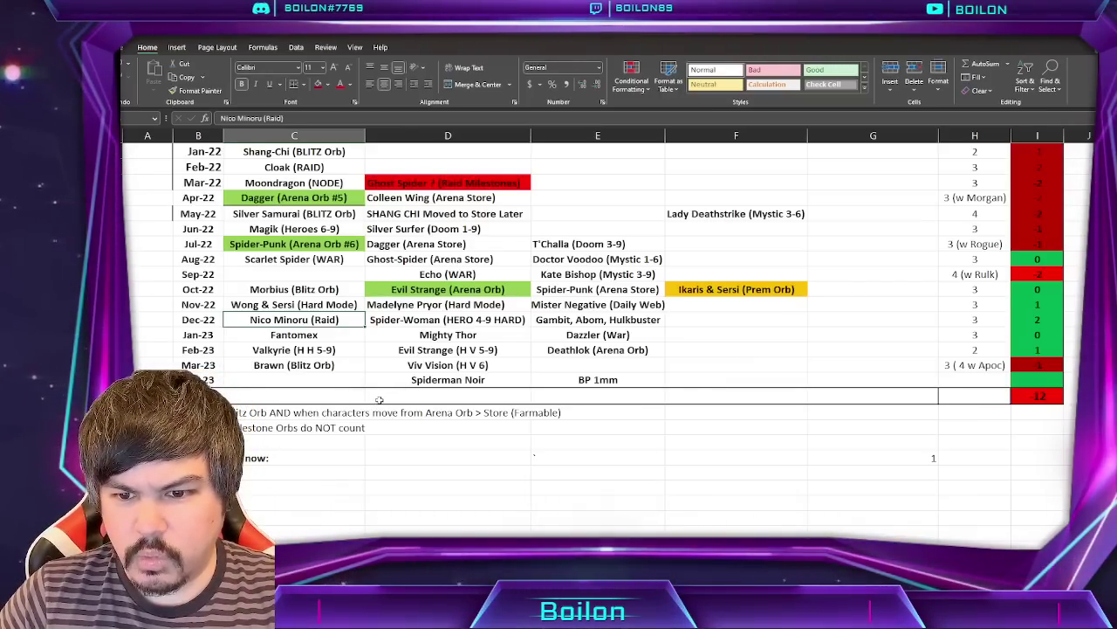
pyautogui.click(477, 350)
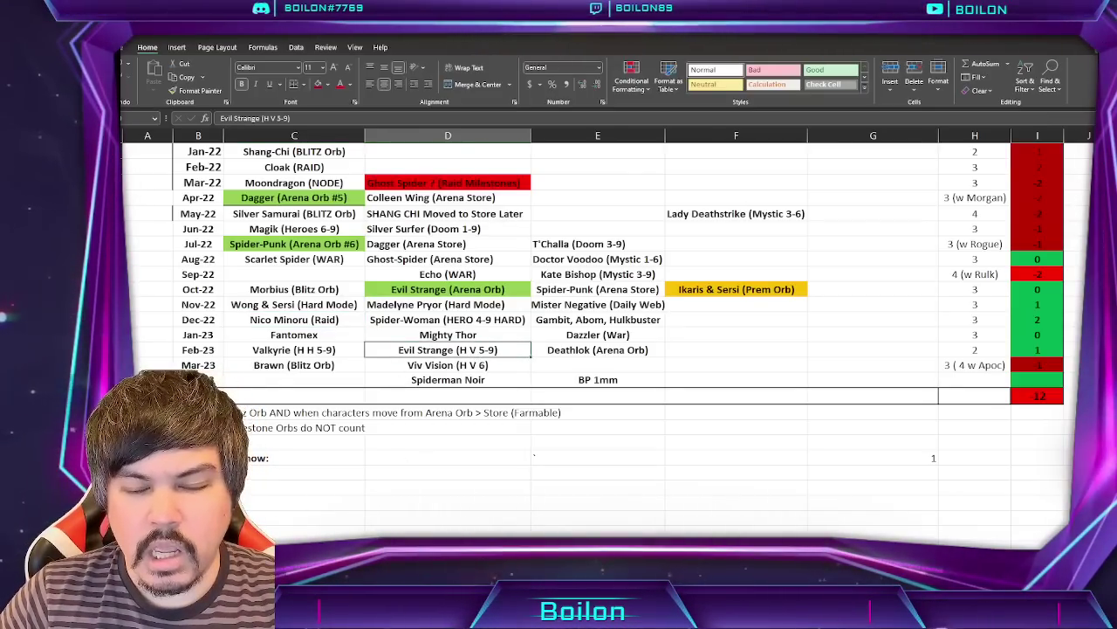
# Return to the character sheet and compare Absorbing Man's Elite Store cell with the Patch 6.7 pre-release, FTP and orb columns.
pyautogui.hotkey('ctrl', 'pagedown')
pyautogui.scroll(-5, 688, 321)
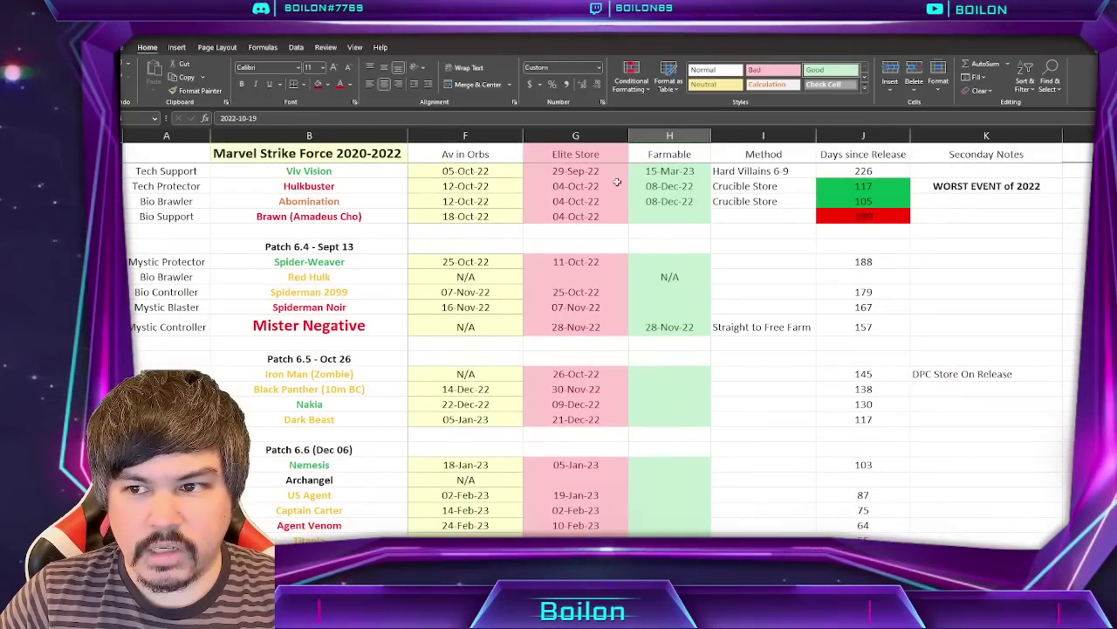
pyautogui.scroll(-5, 508, 449)
pyautogui.click(570, 354)
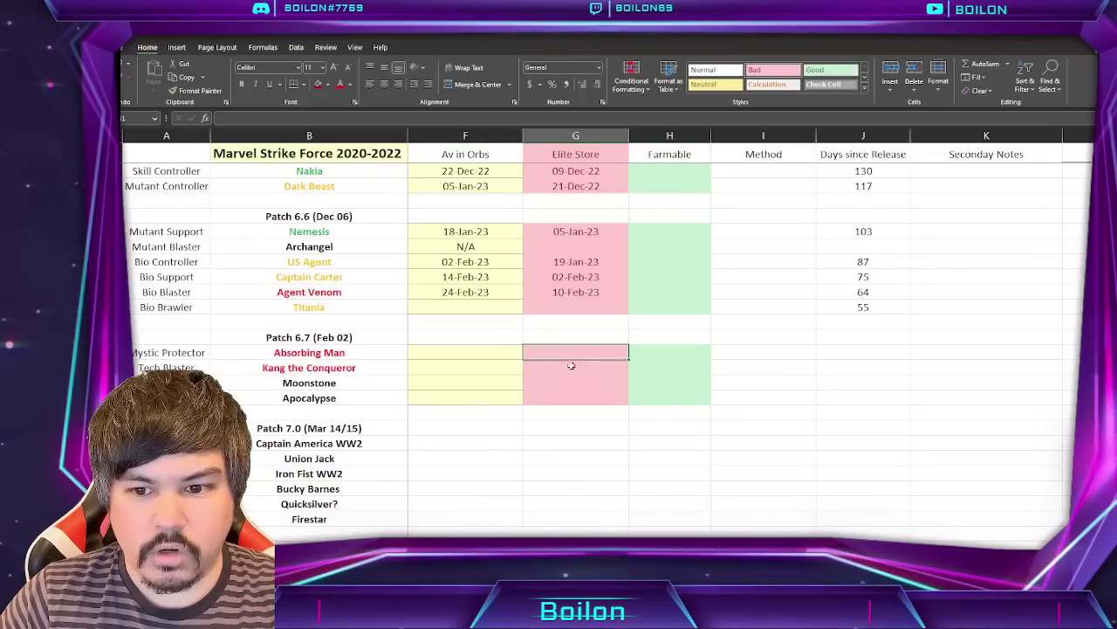
pyautogui.hscroll(-3, 570, 353)
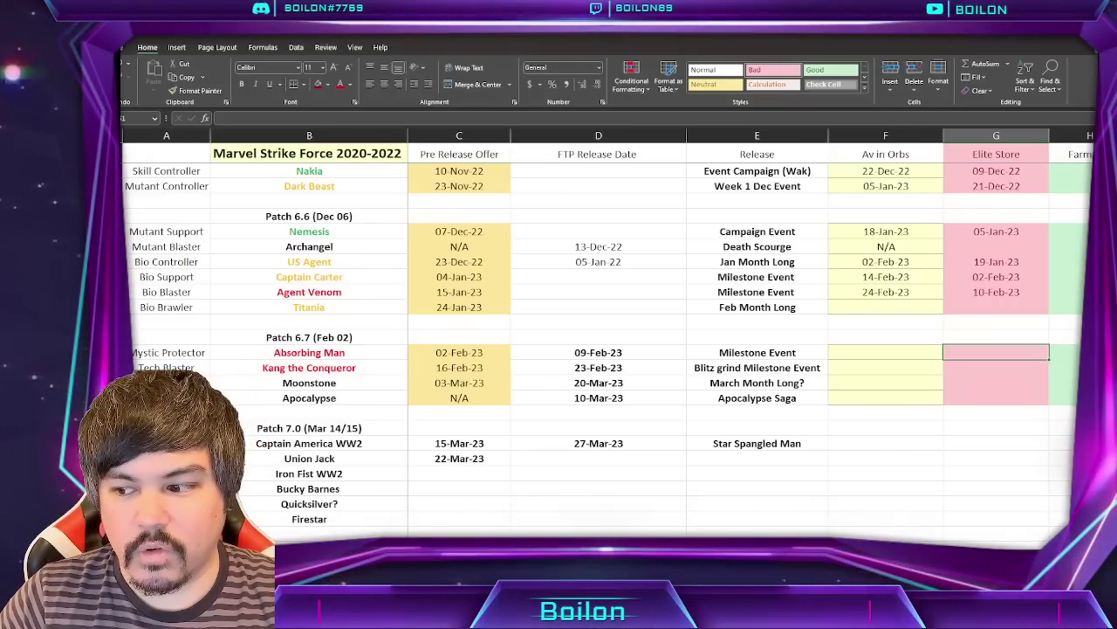
pyautogui.hscroll(2, 742, 341)
pyautogui.hscroll(-2, 742, 340)
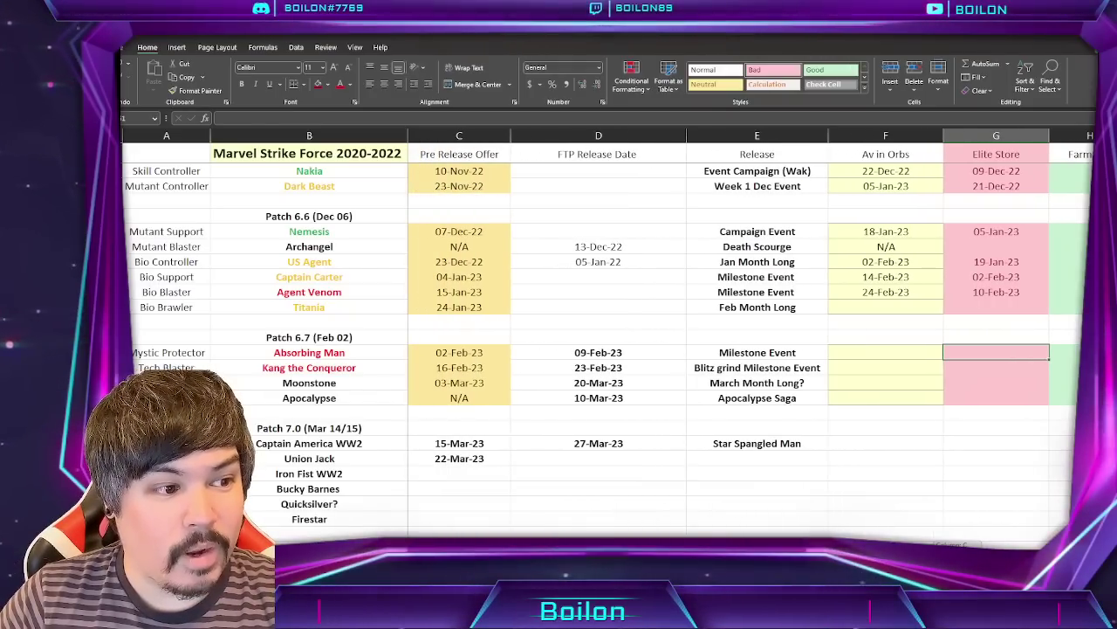
# Go back to the Patch 6.1 to 6.4 characters and examine their Farmable and Days since Release columns.
pyautogui.scroll(8, 800, 371)
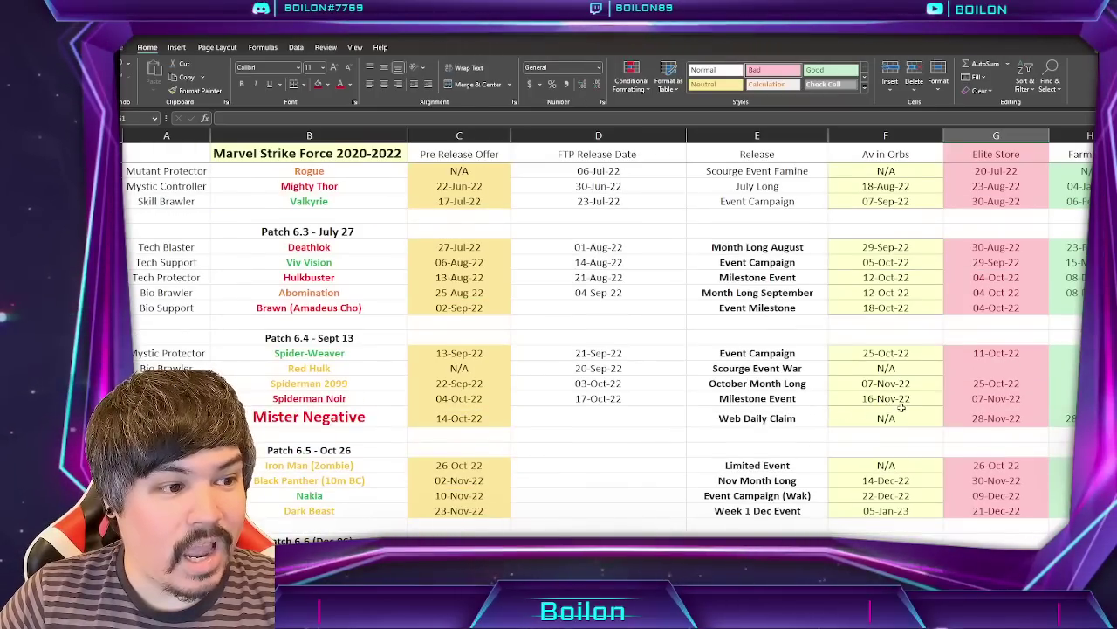
pyautogui.scroll(3, 901, 406)
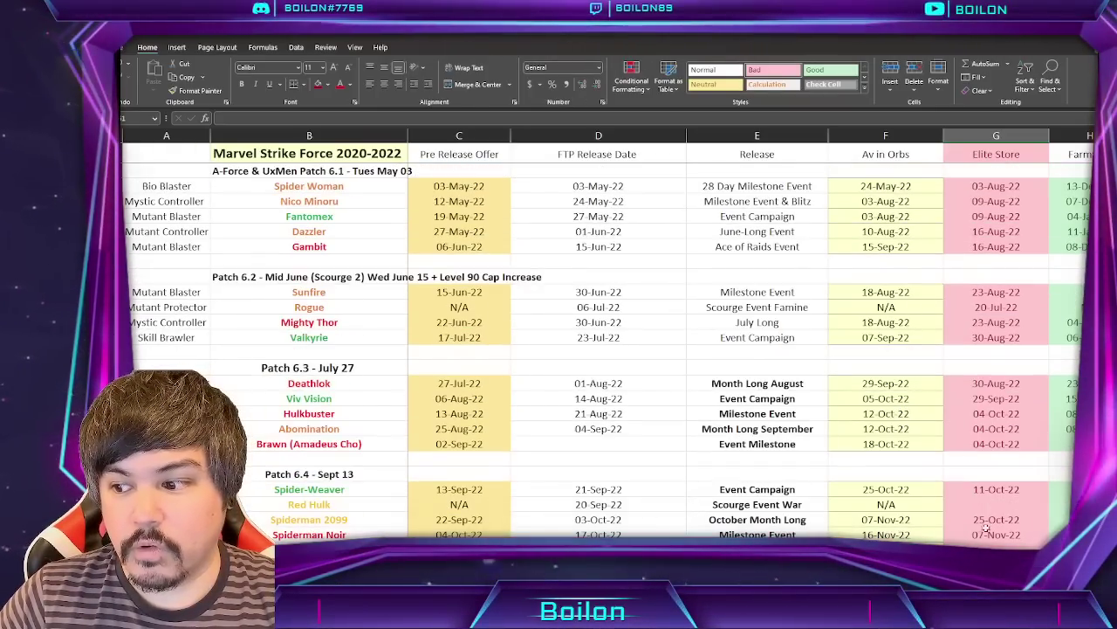
pyautogui.hscroll(3, 838, 297)
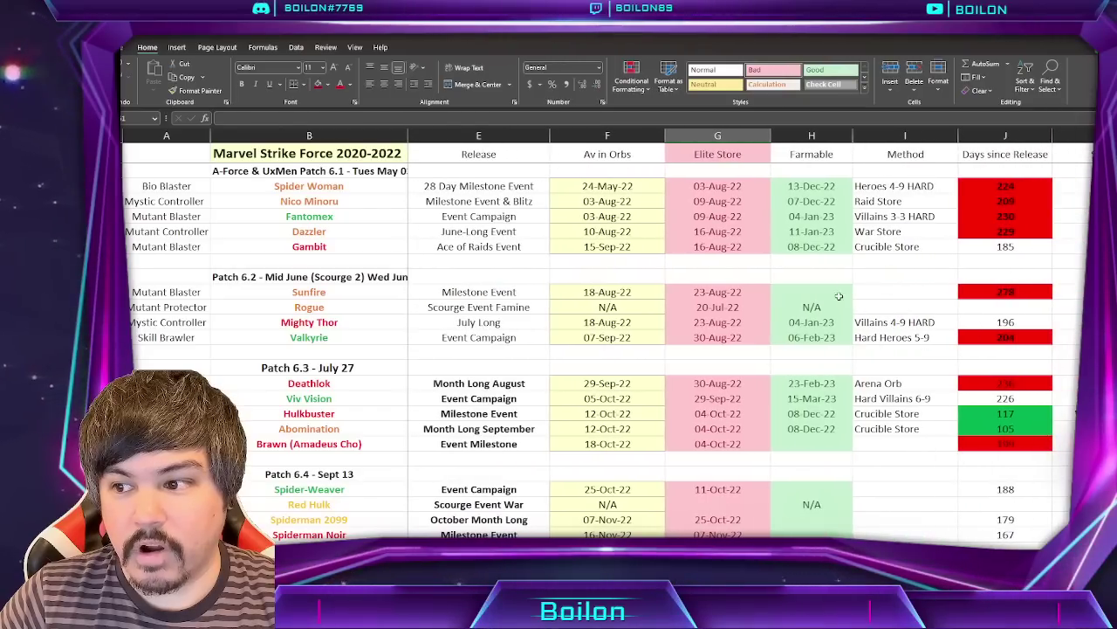
# Check the Farmable cells for Sunfire and Agatha Harkness, and examine the Farmable entries from Patch 6.2 through Patch 6.5.
pyautogui.click(836, 294)
pyautogui.scroll(3, 832, 330)
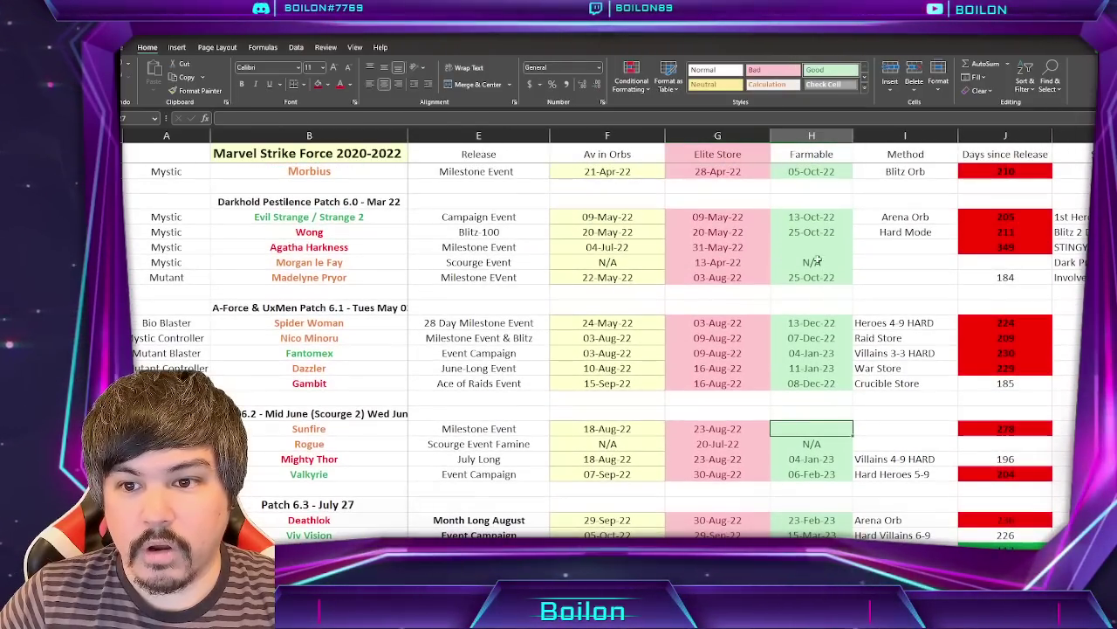
pyautogui.click(816, 247)
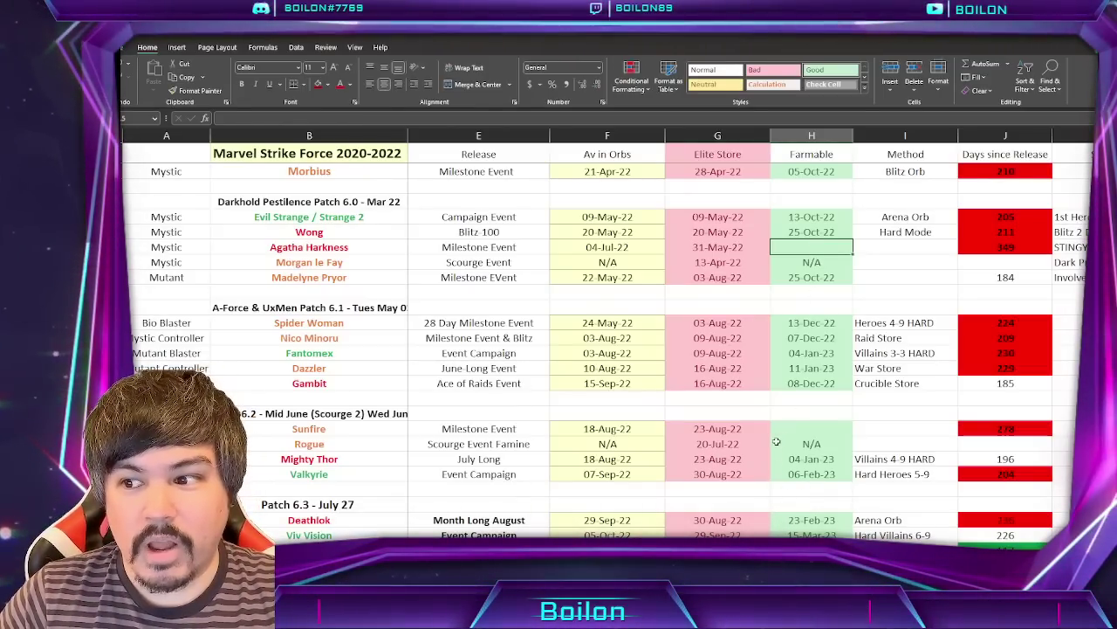
pyautogui.scroll(-2, 779, 440)
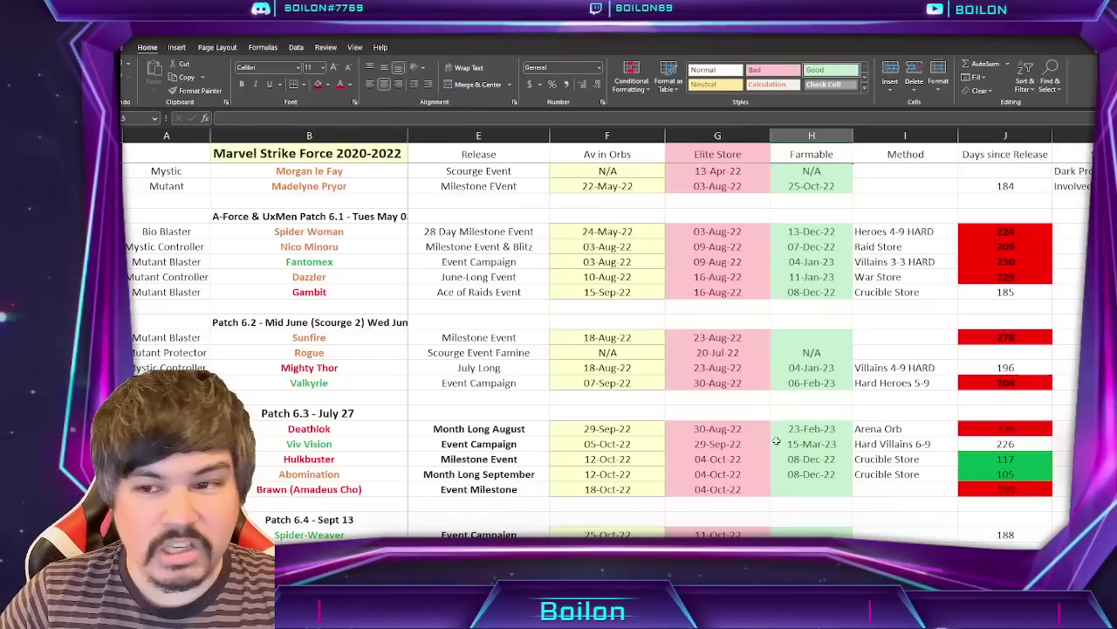
pyautogui.scroll(-3, 776, 441)
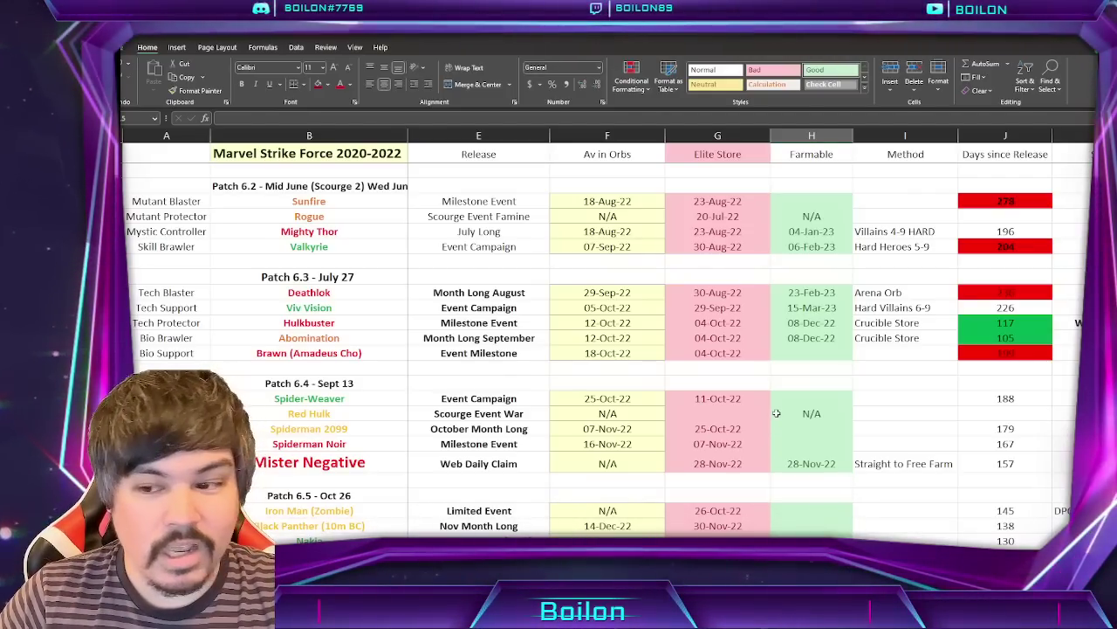
pyautogui.scroll(-3, 776, 413)
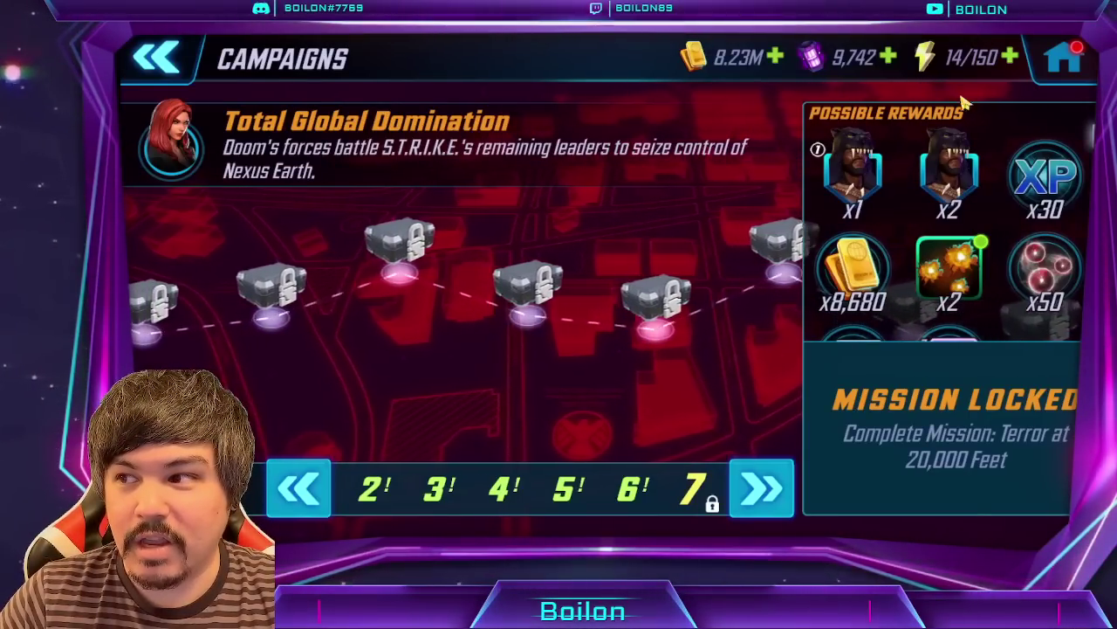
# In Marvel Strike Force, leave the Total Global Domination campaign for the home screen and browse its game modes.
pyautogui.click(1063, 66)
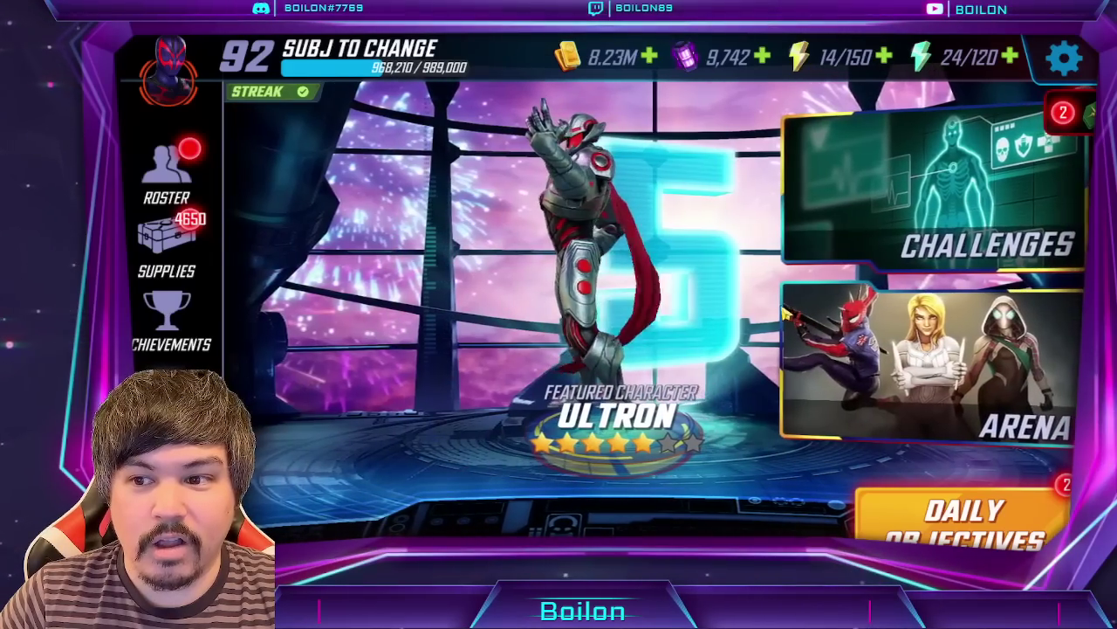
pyautogui.moveTo(535, 297); pyautogui.dragTo(361, 218)
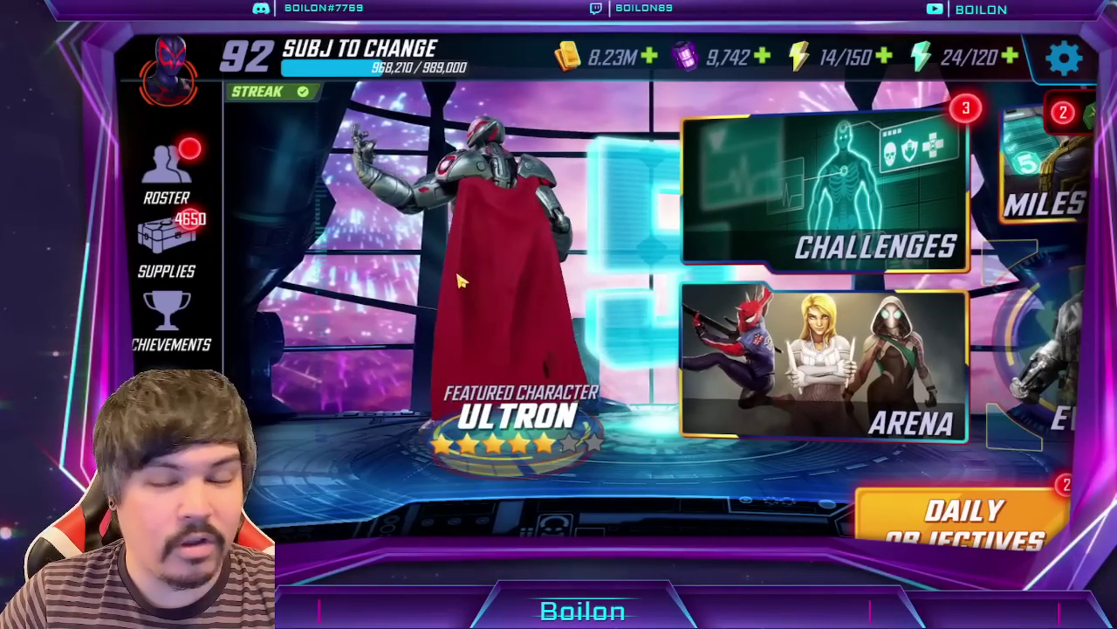